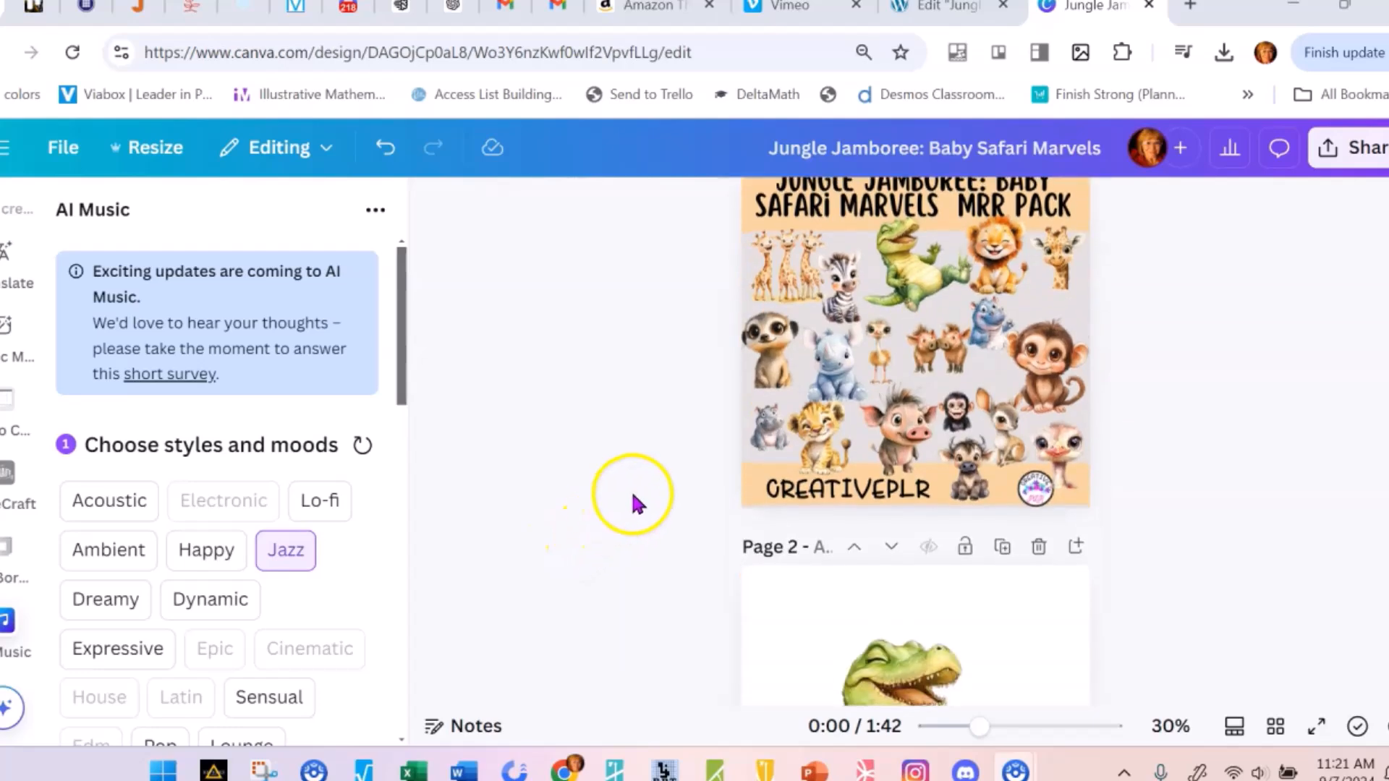
# Look through the Jungle Jamboree design's cover page and its first animal pages, from the crocodile to the lion cub
pyautogui.scroll(3, 637, 496)
pyautogui.scroll(2, 636, 497)
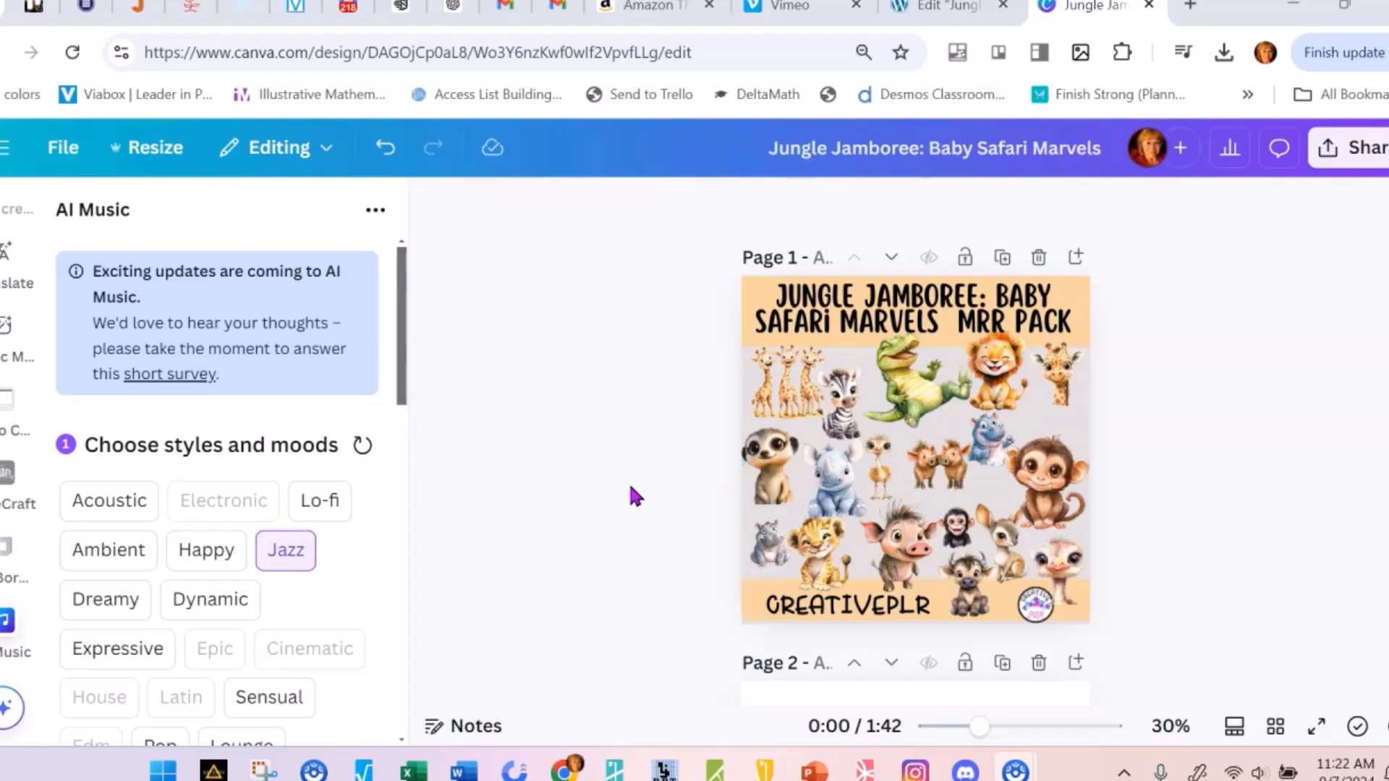
pyautogui.scroll(-2, 634, 485)
pyautogui.scroll(2, 635, 478)
pyautogui.scroll(-2, 617, 454)
pyautogui.scroll(2, 627, 463)
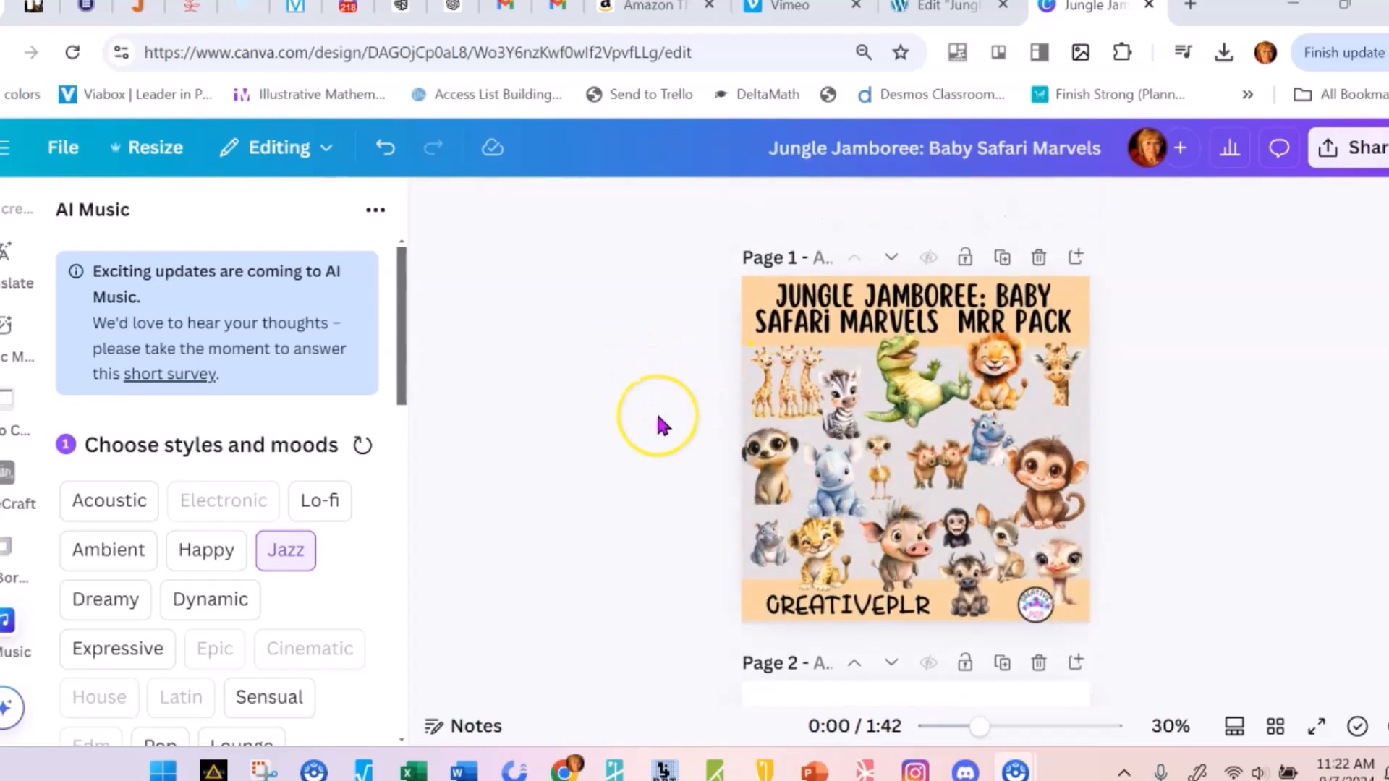
pyautogui.scroll(-7, 665, 419)
pyautogui.scroll(-12, 868, 456)
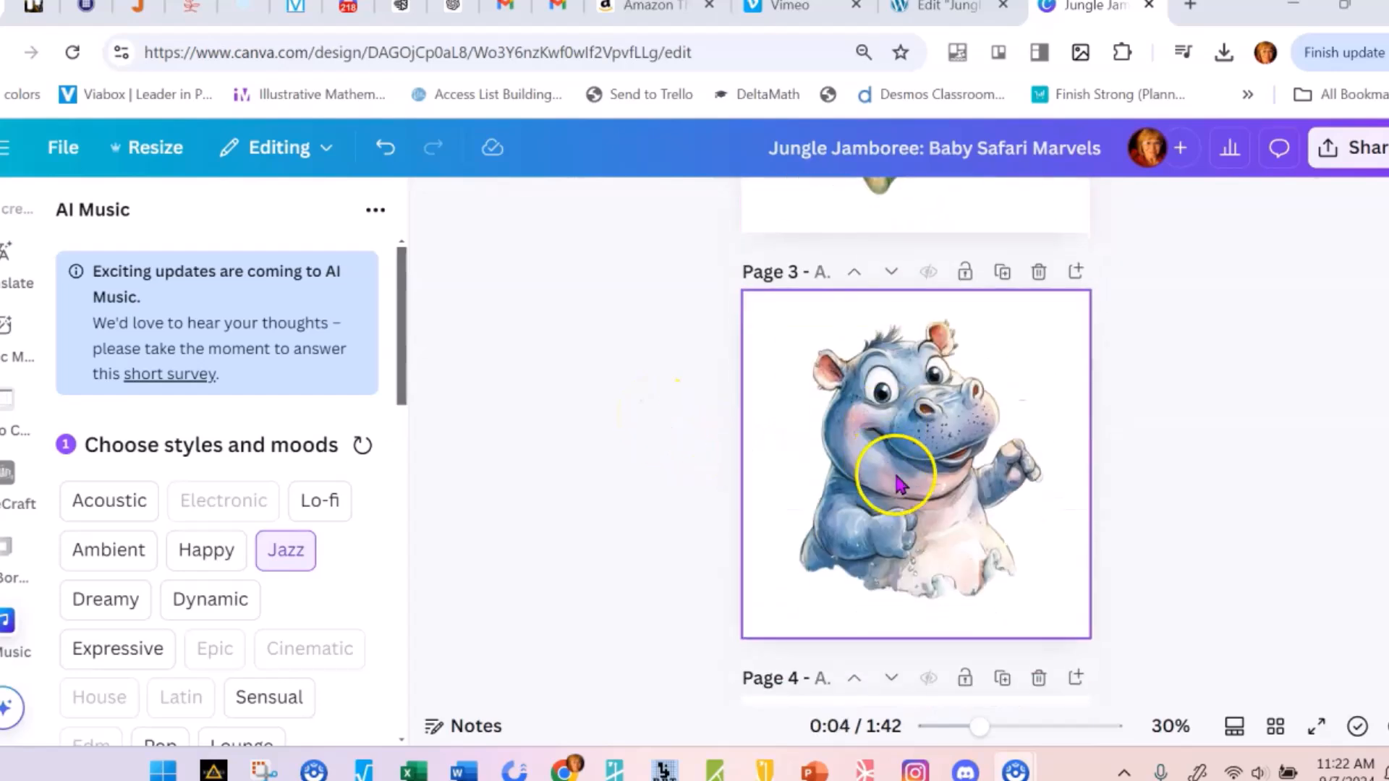
pyautogui.scroll(-3, 926, 478)
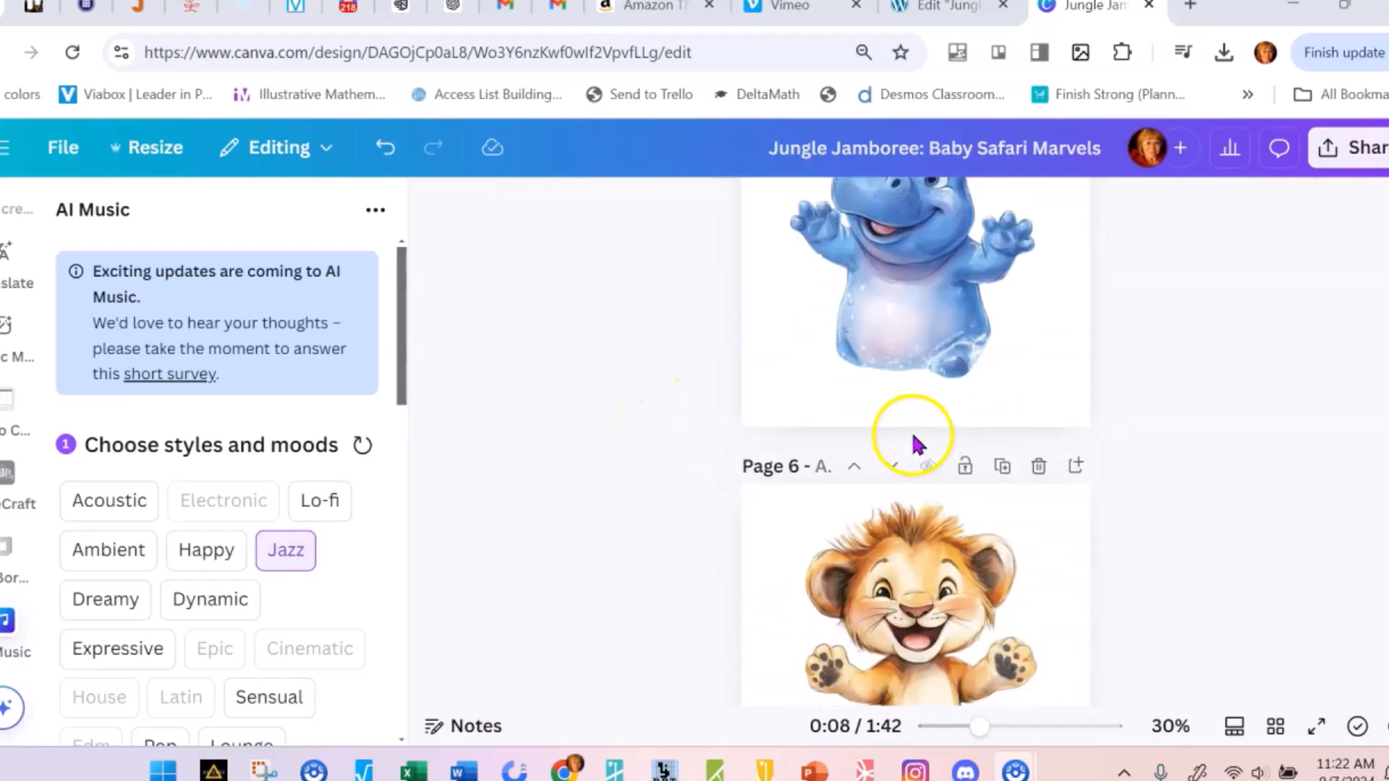
pyautogui.scroll(3, 911, 463)
pyautogui.scroll(-2, 723, 463)
pyautogui.scroll(9, 666, 434)
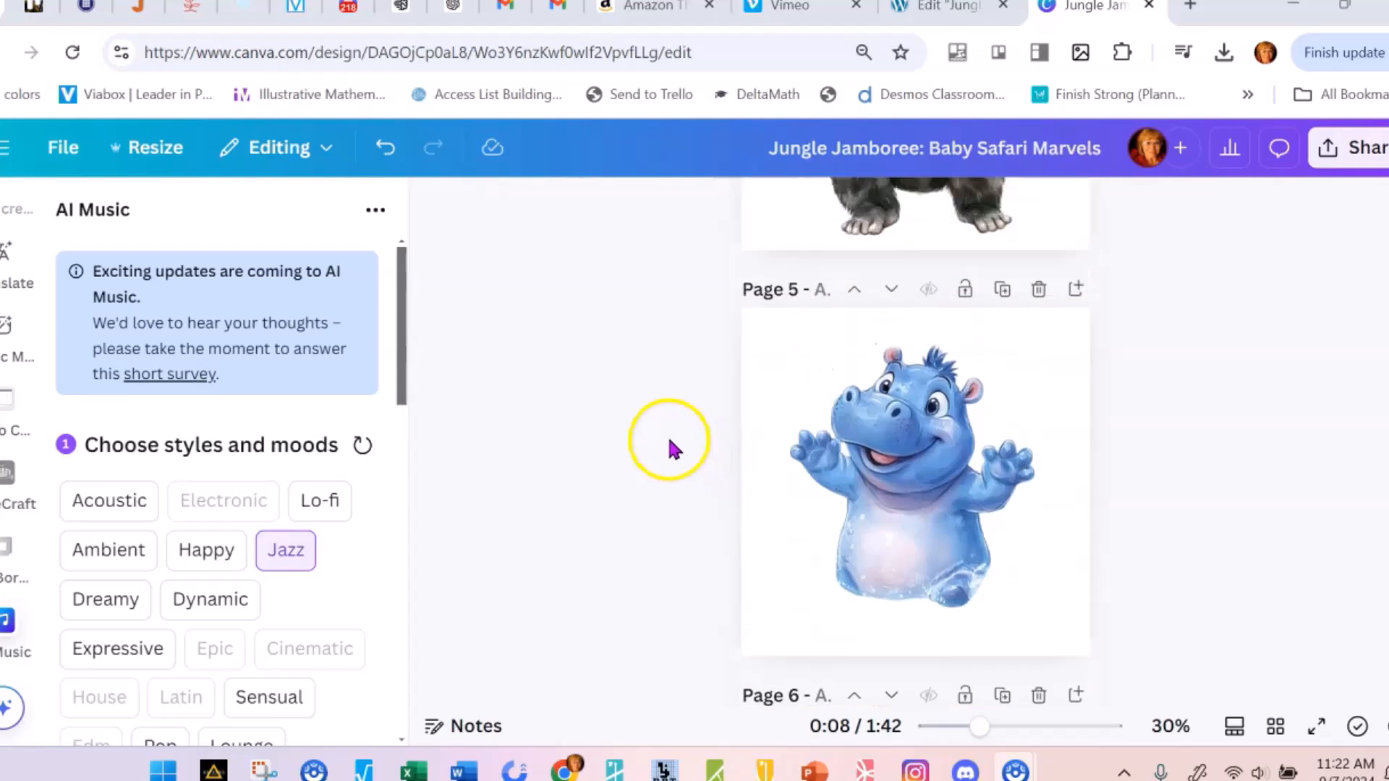
pyautogui.scroll(9, 634, 414)
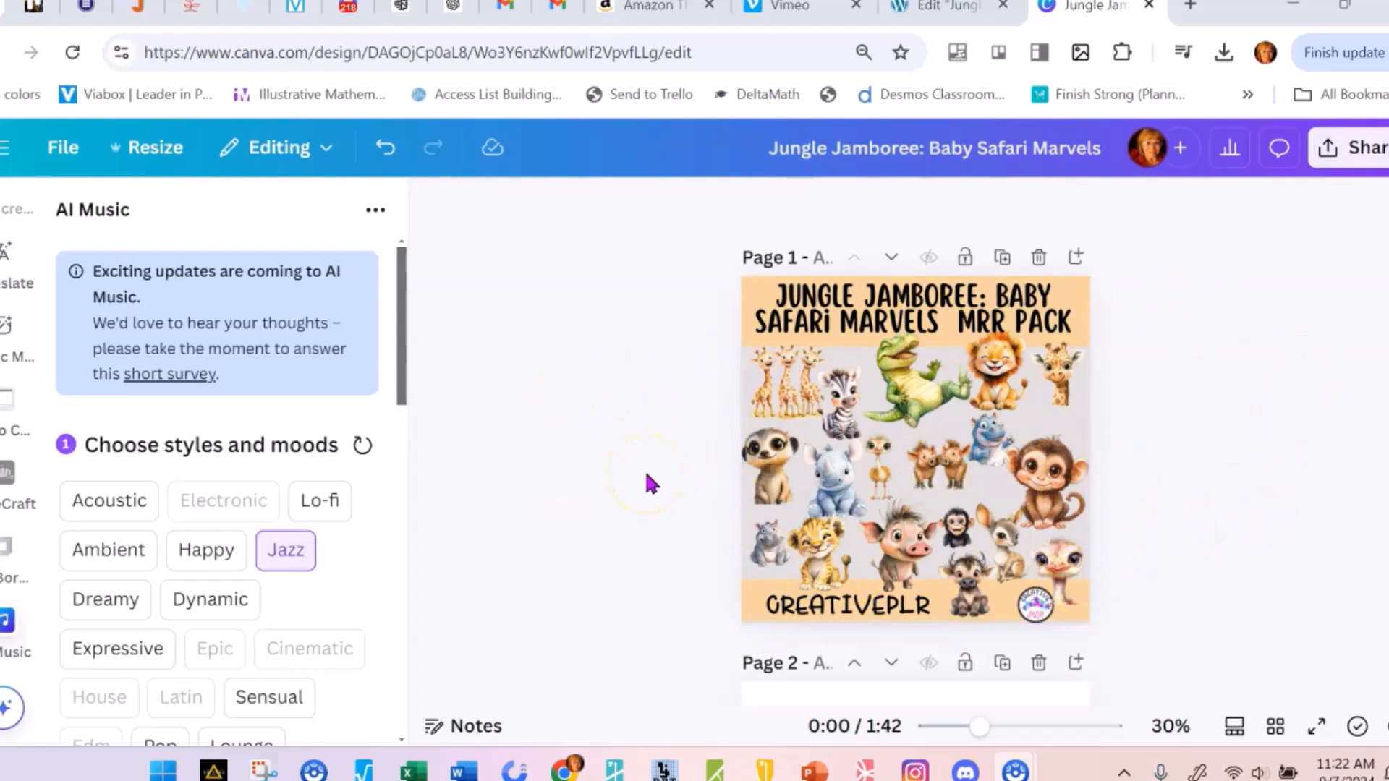
pyautogui.scroll(-5, 1008, 378)
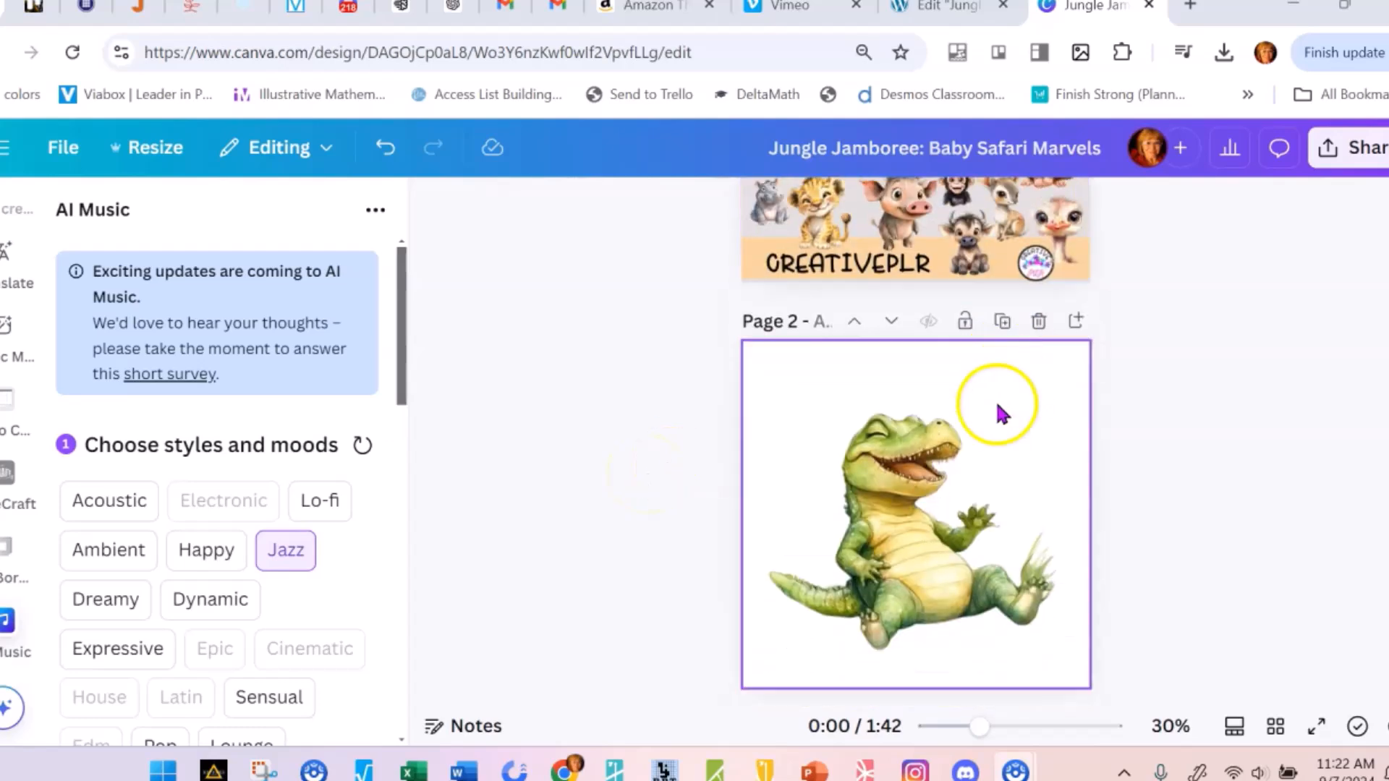
pyautogui.scroll(-2, 1011, 420)
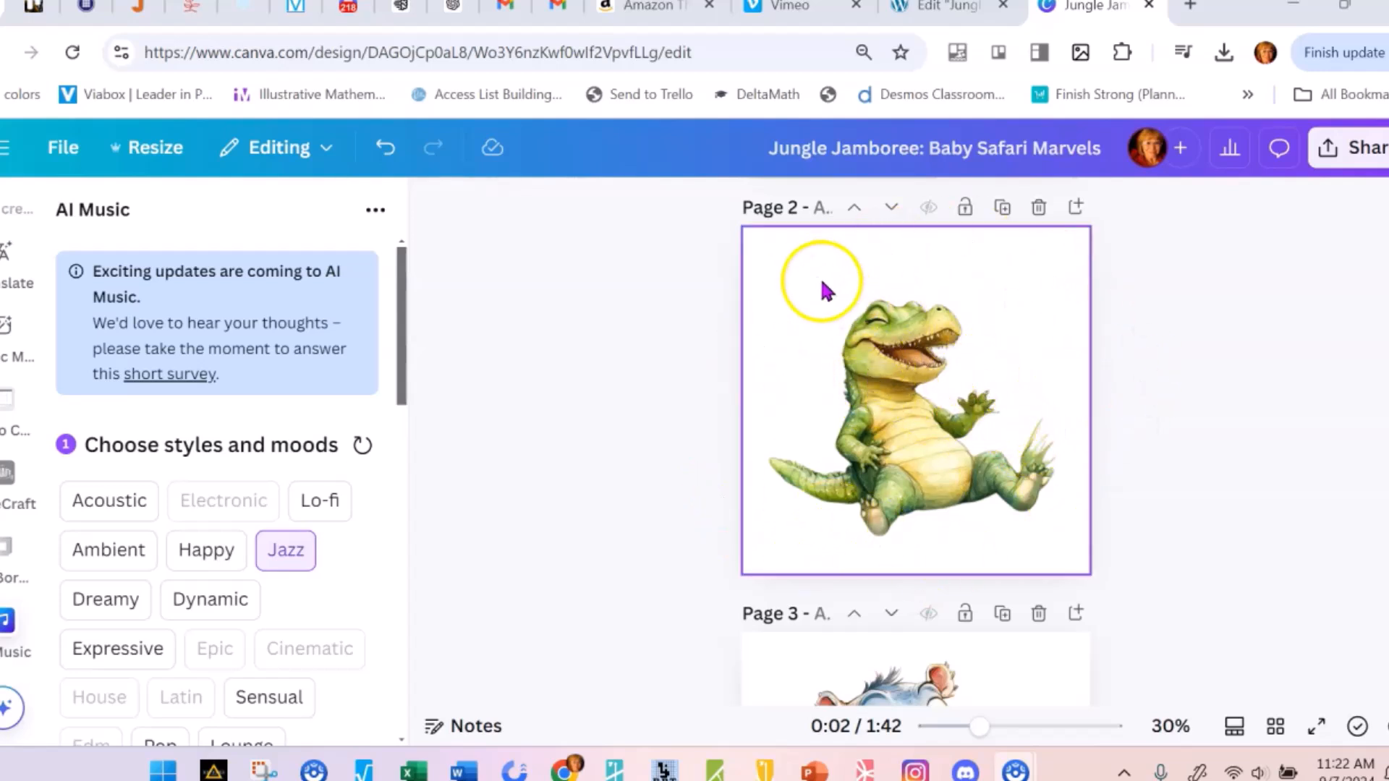
pyautogui.scroll(-1, 778, 338)
pyautogui.scroll(-6, 794, 443)
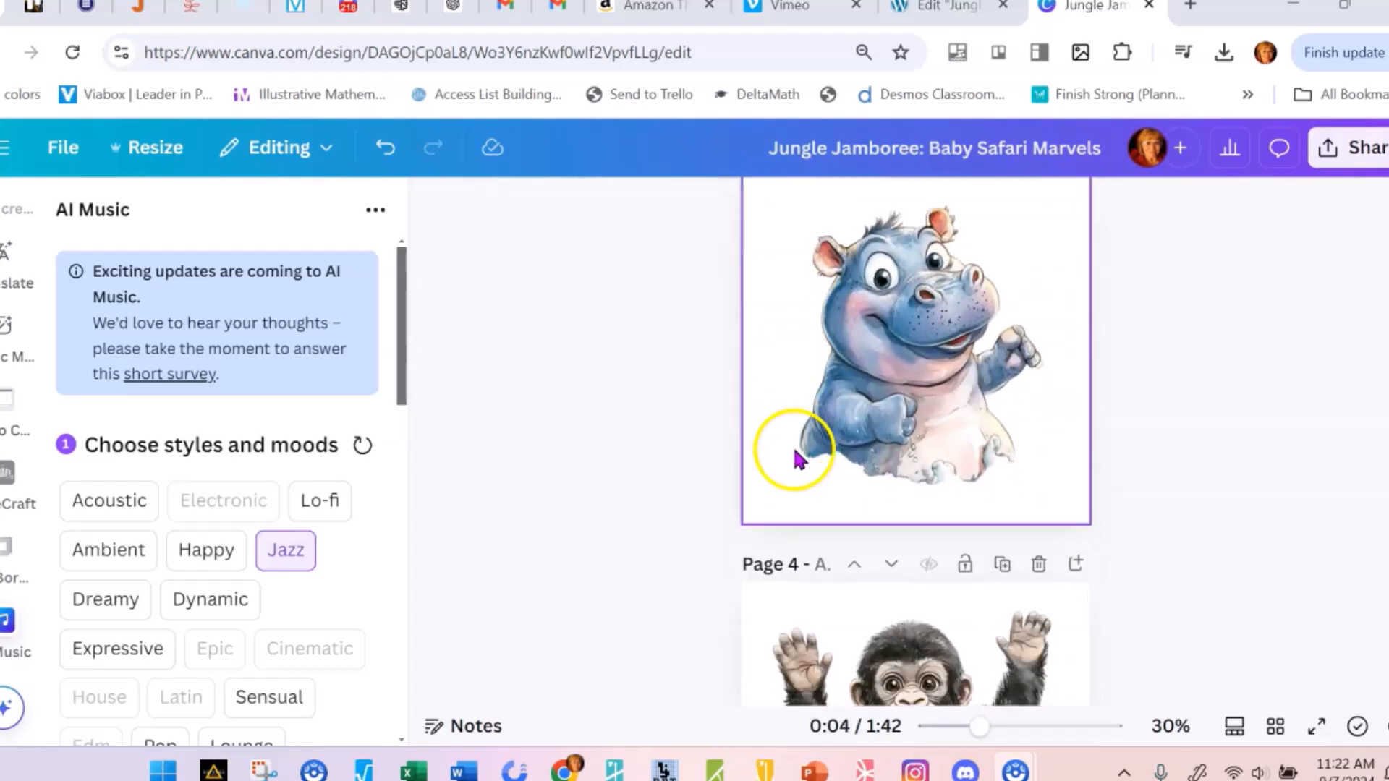
pyautogui.scroll(4, 952, 444)
pyautogui.scroll(3, 962, 436)
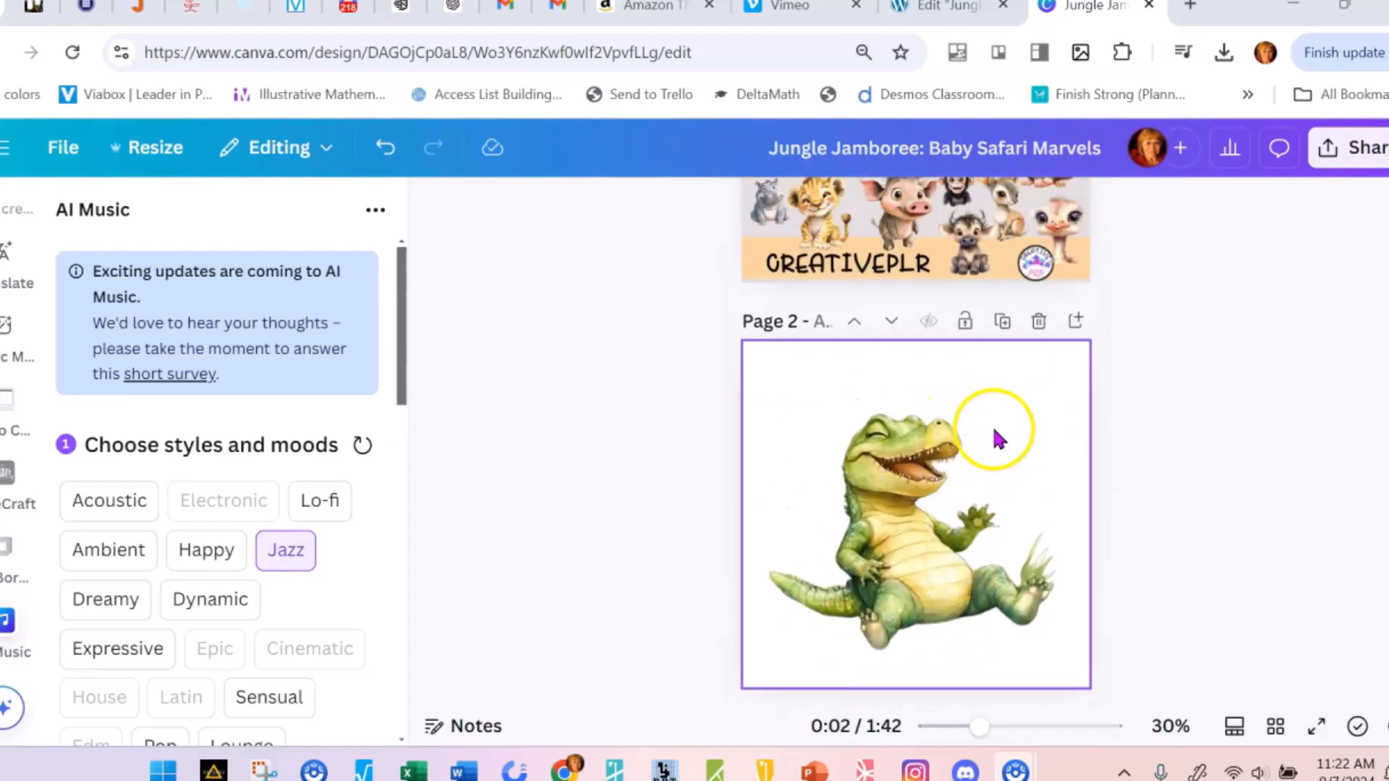
pyautogui.scroll(3, 991, 435)
pyautogui.scroll(-3, 959, 391)
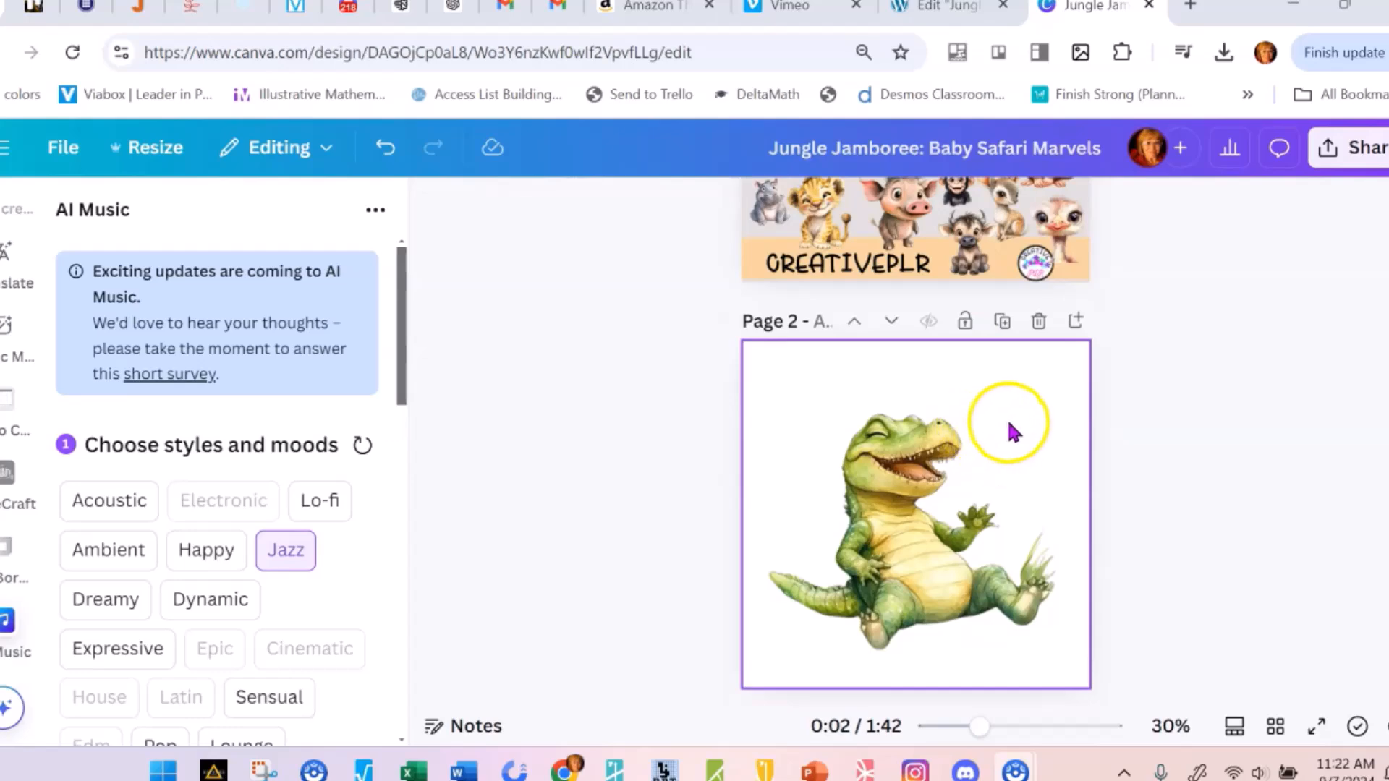
pyautogui.scroll(-4, 1005, 416)
pyautogui.scroll(-7, 1020, 442)
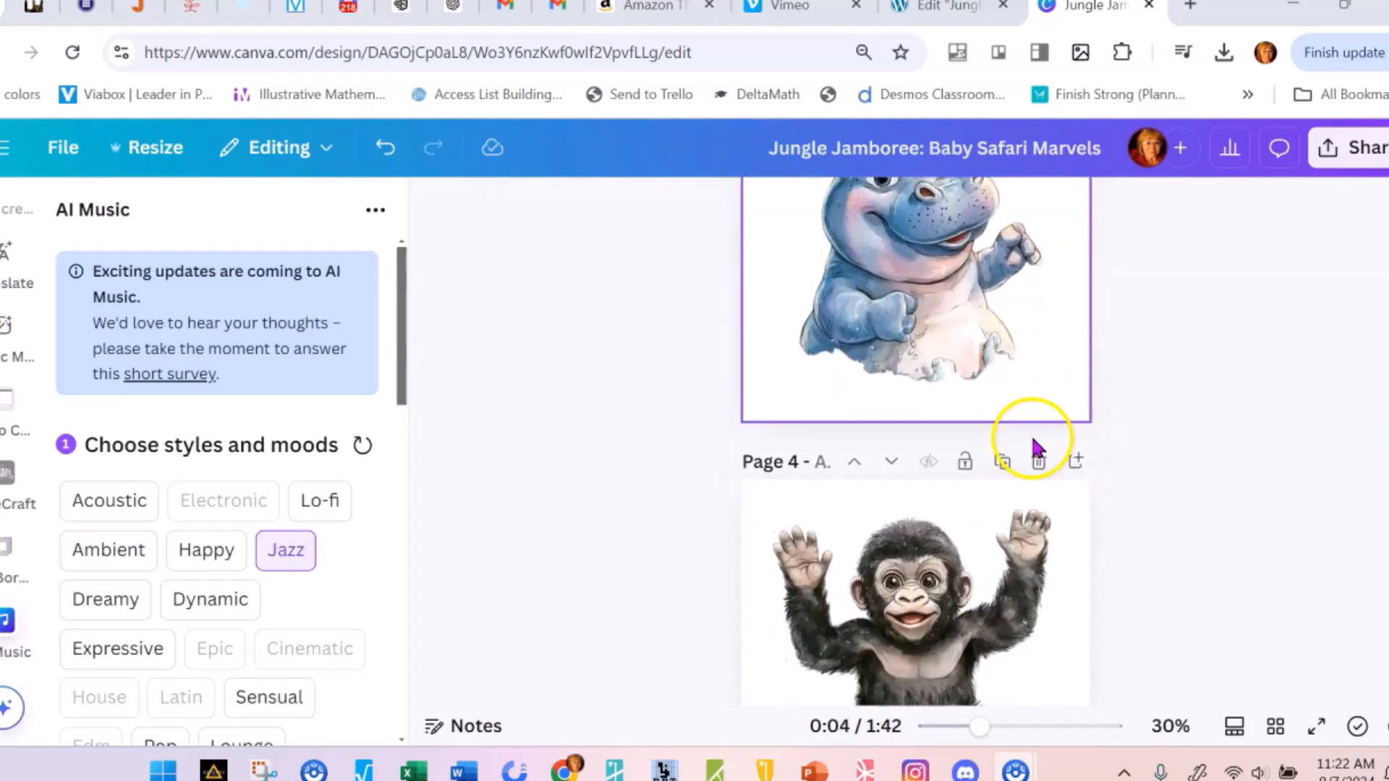
pyautogui.scroll(-4, 1027, 456)
pyautogui.scroll(9, 1031, 402)
pyautogui.scroll(8, 1001, 414)
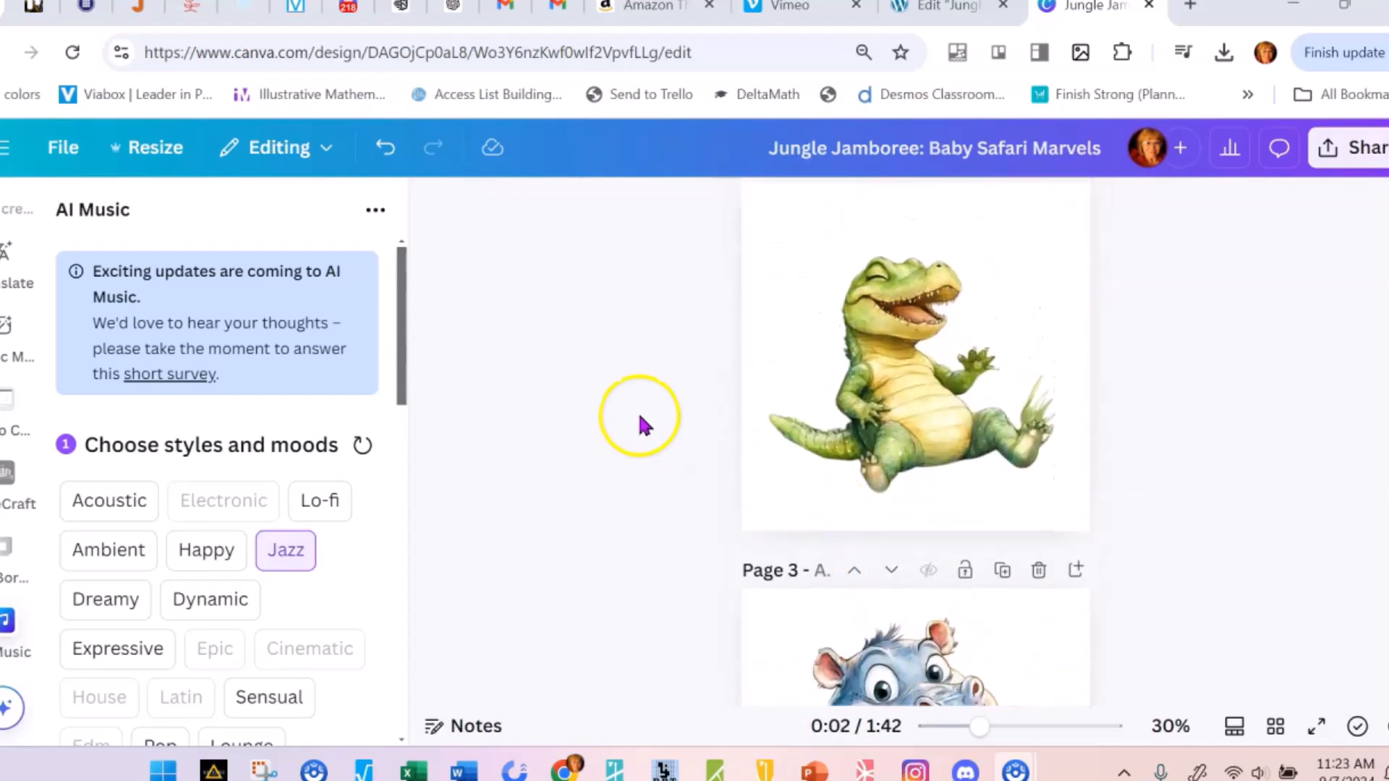
pyautogui.scroll(2, 617, 425)
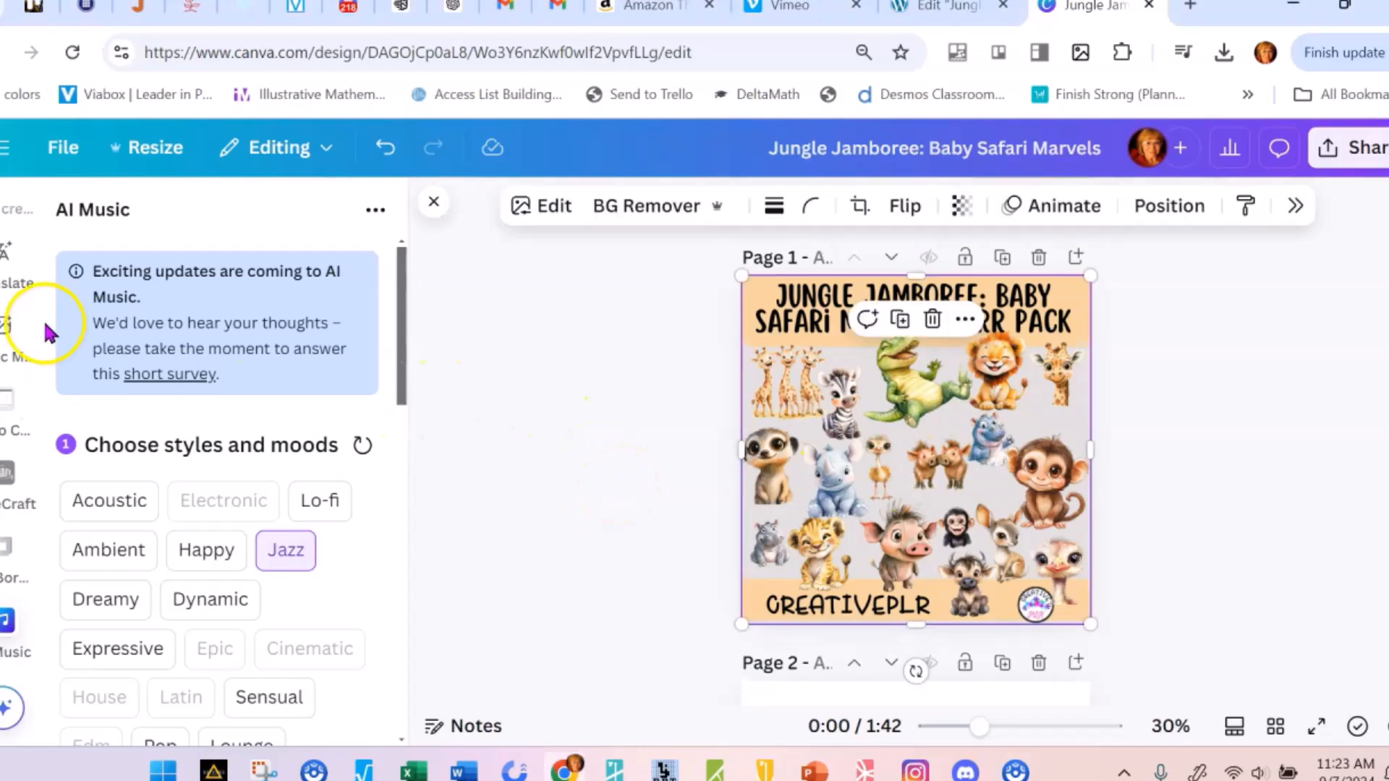
# Open the AI Music app from the "add music" results among the design elements
pyautogui.scroll(7, 37, 320)
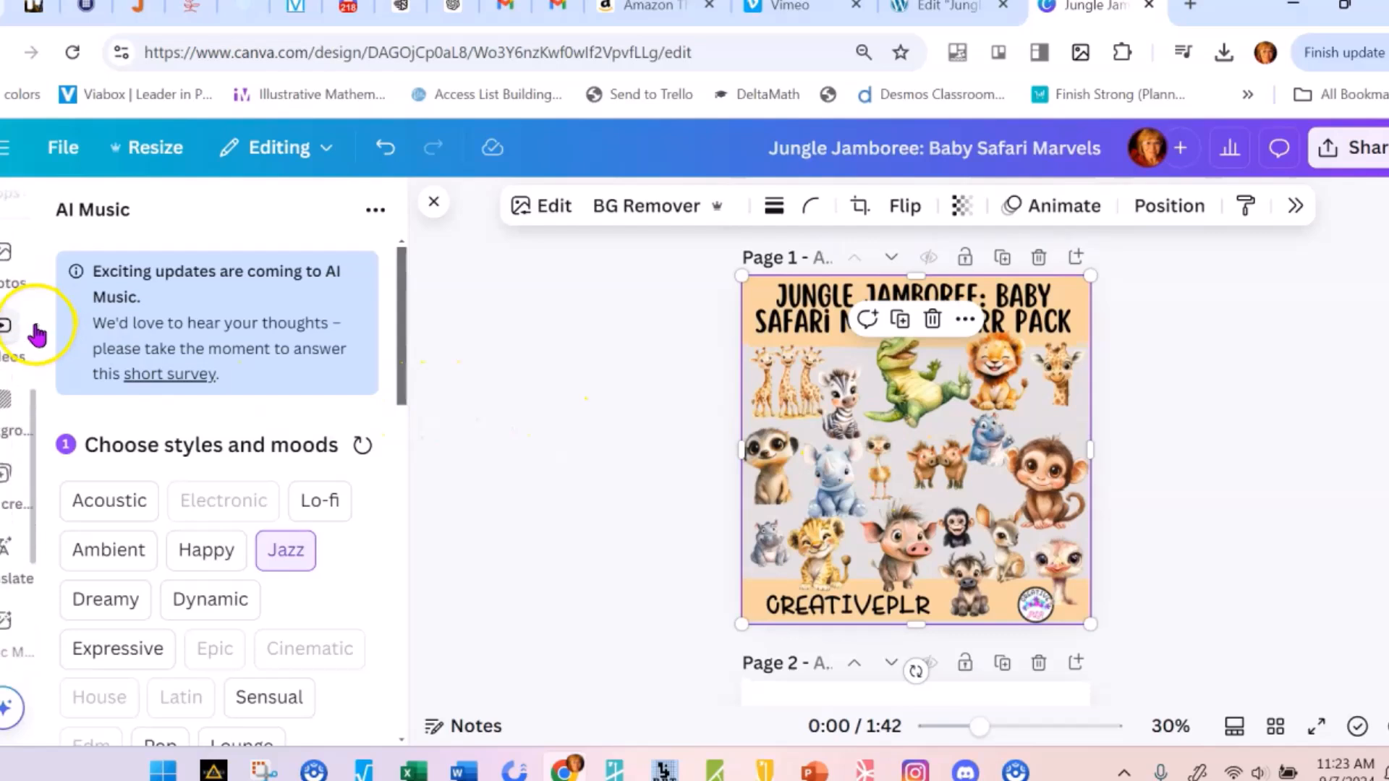
pyautogui.scroll(2, 8, 290)
pyautogui.click(6, 286)
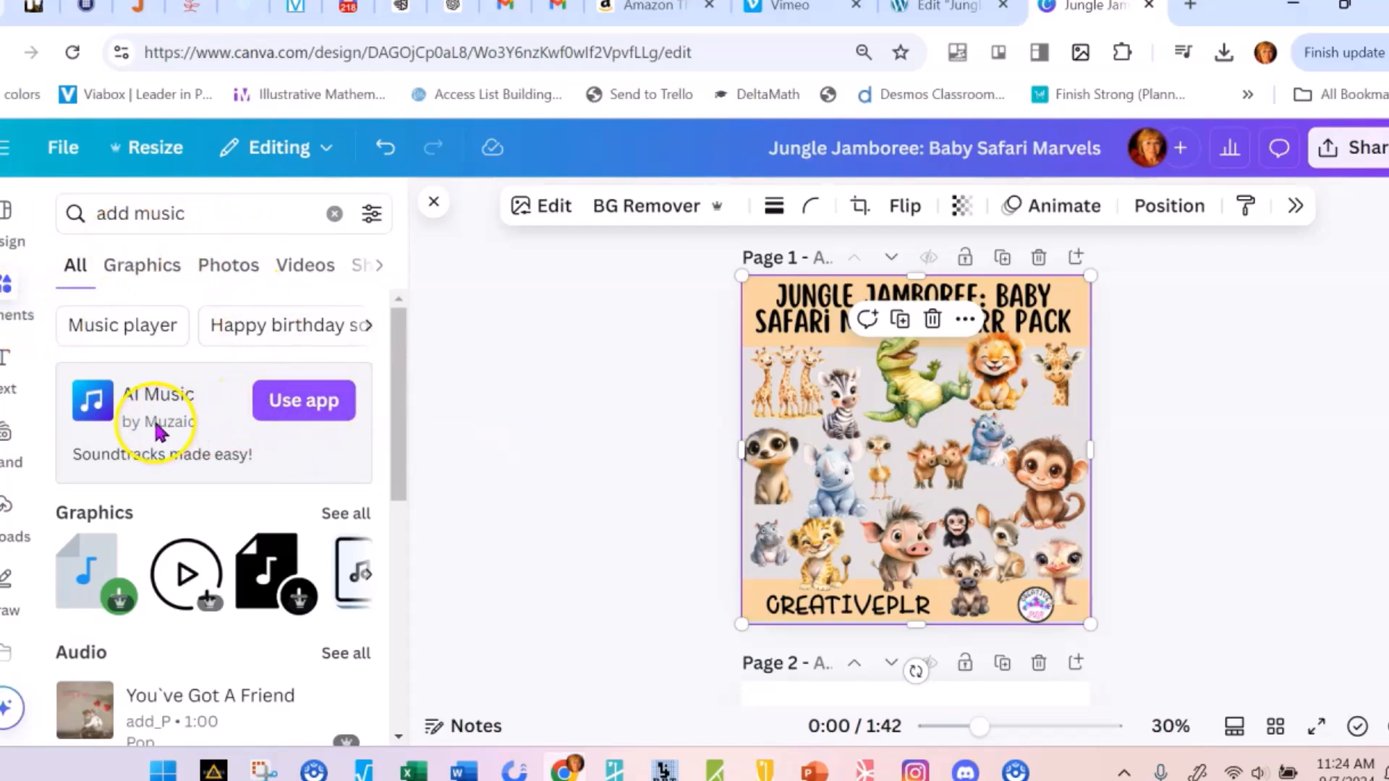
pyautogui.click(290, 391)
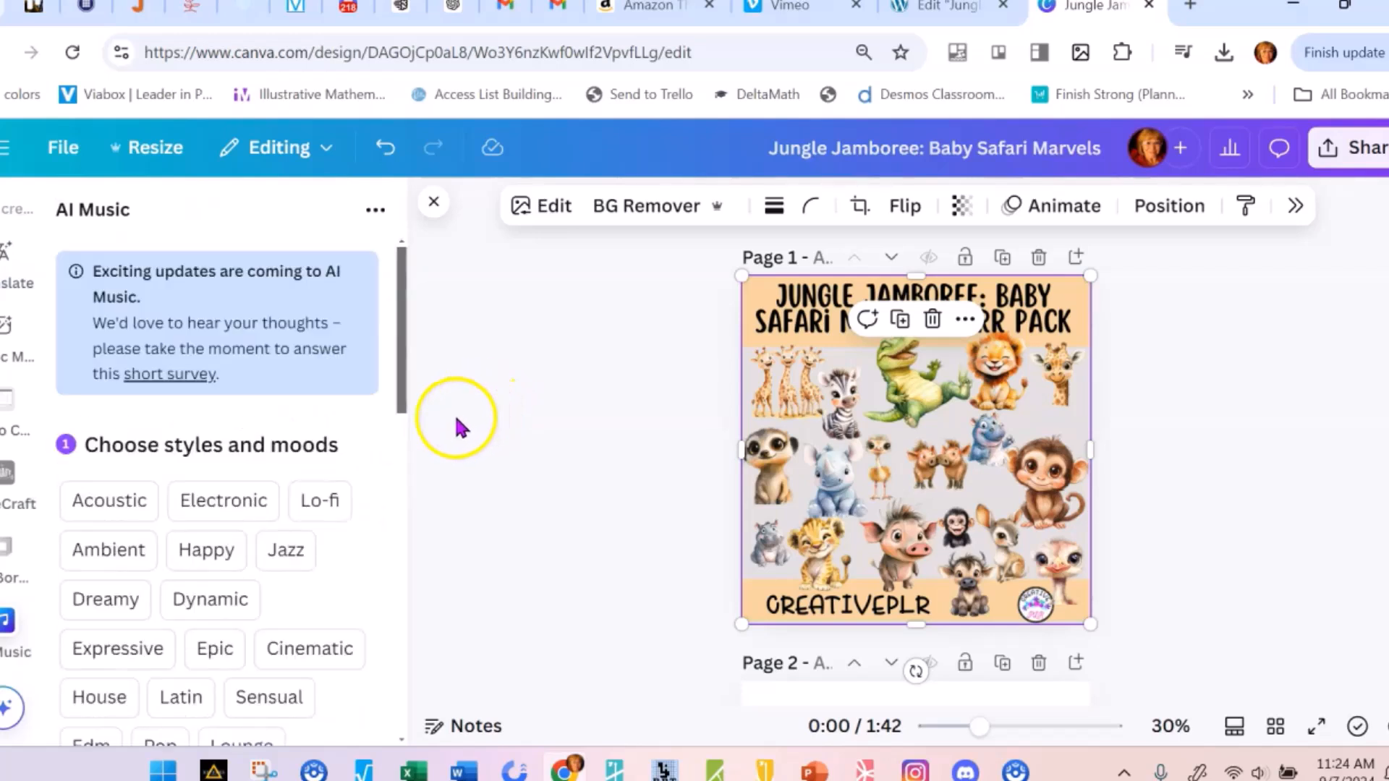
# Review the available music styles and moods in AI Music and choose Cinematic
pyautogui.scroll(-2, 452, 431)
pyautogui.scroll(-6, 307, 504)
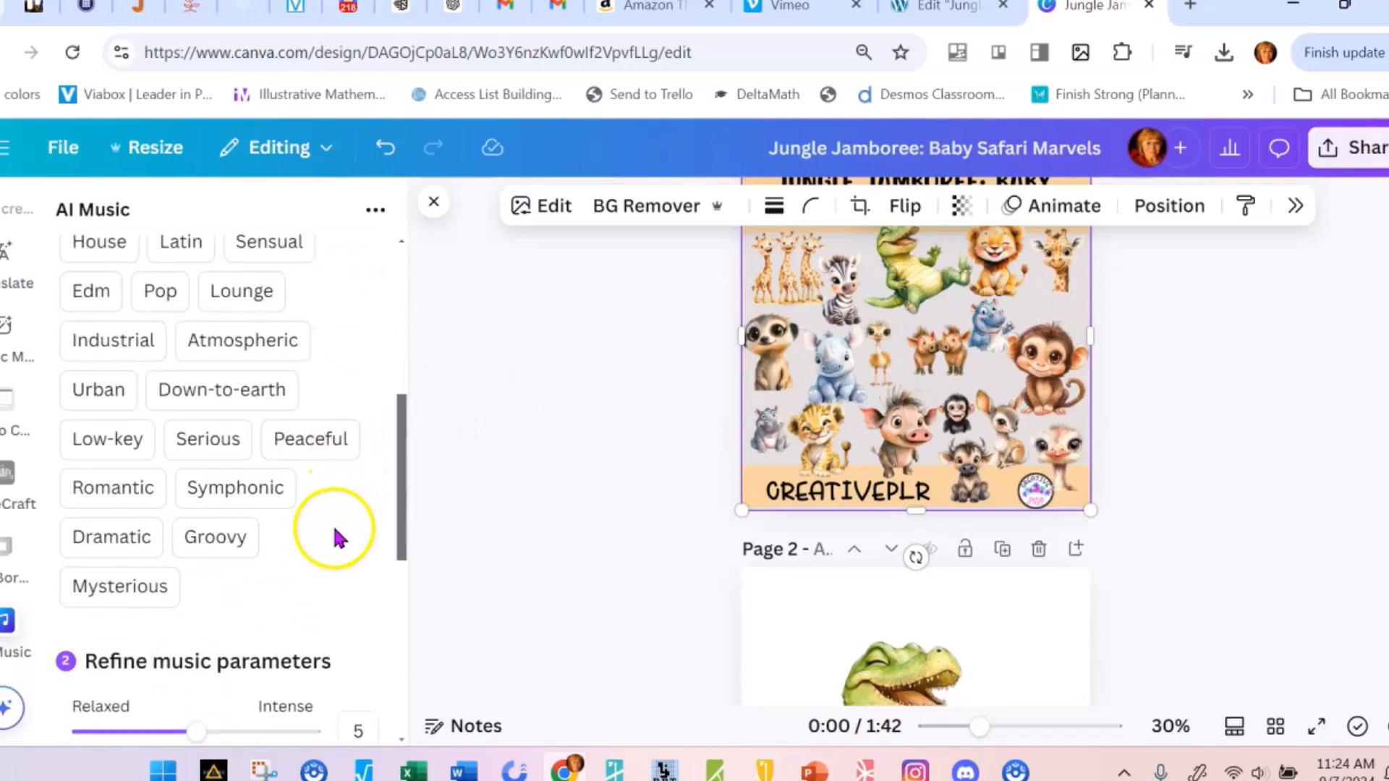
pyautogui.scroll(2, 343, 525)
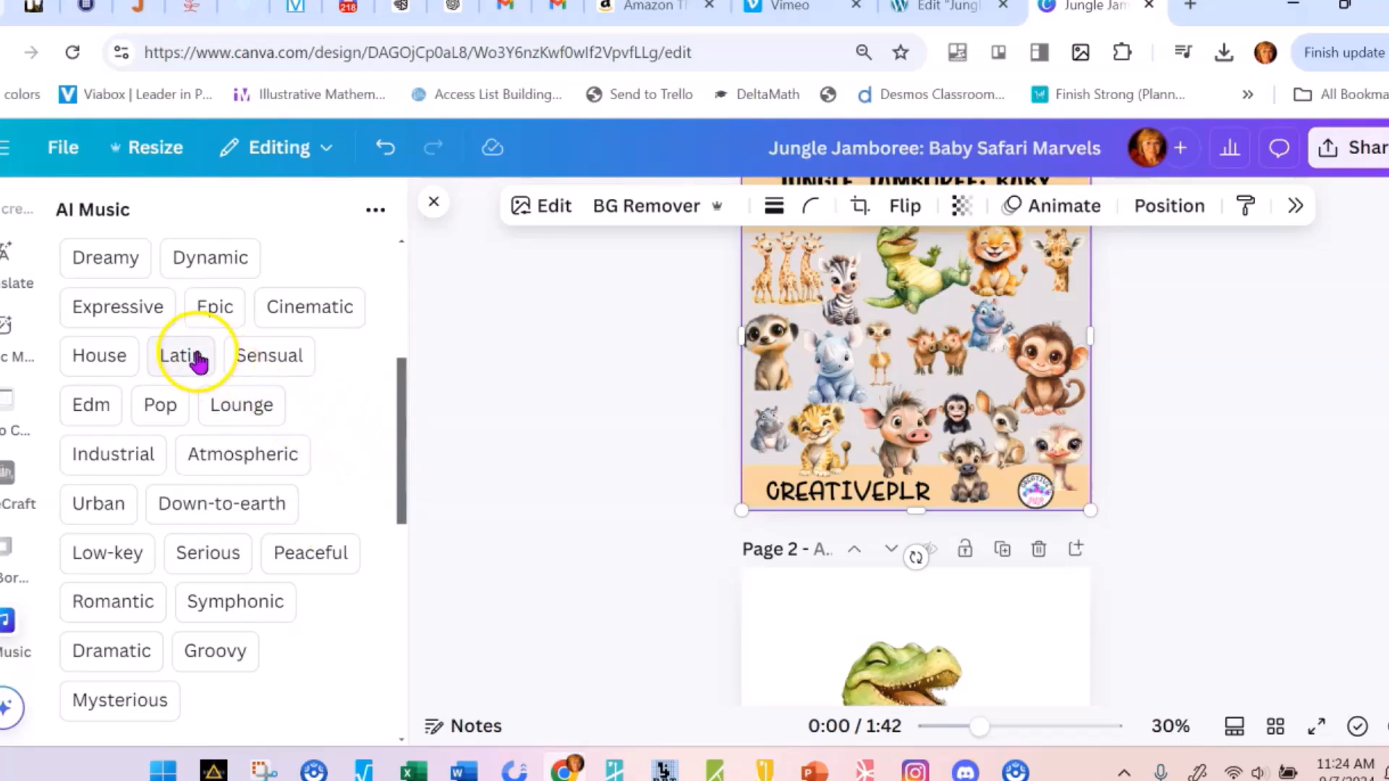
pyautogui.scroll(-2, 323, 385)
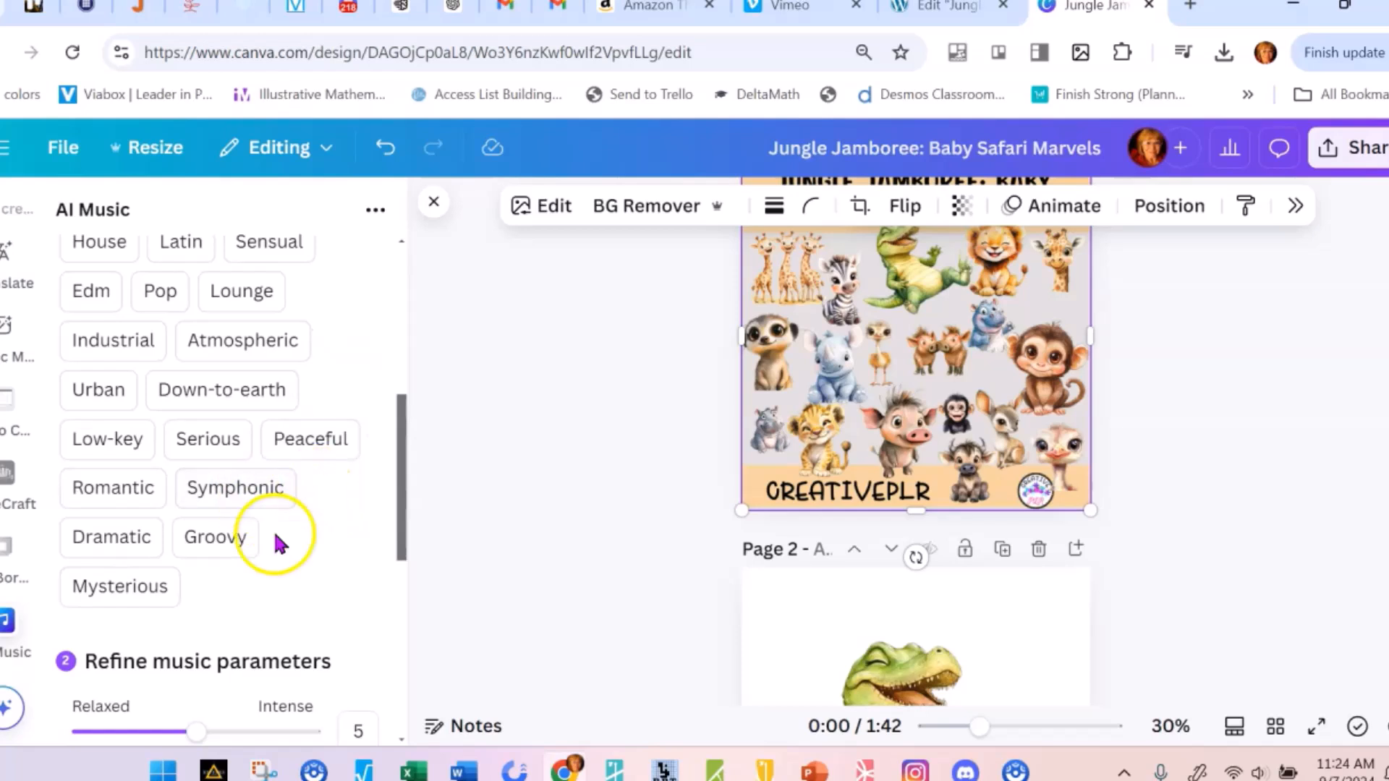
pyautogui.scroll(4, 210, 571)
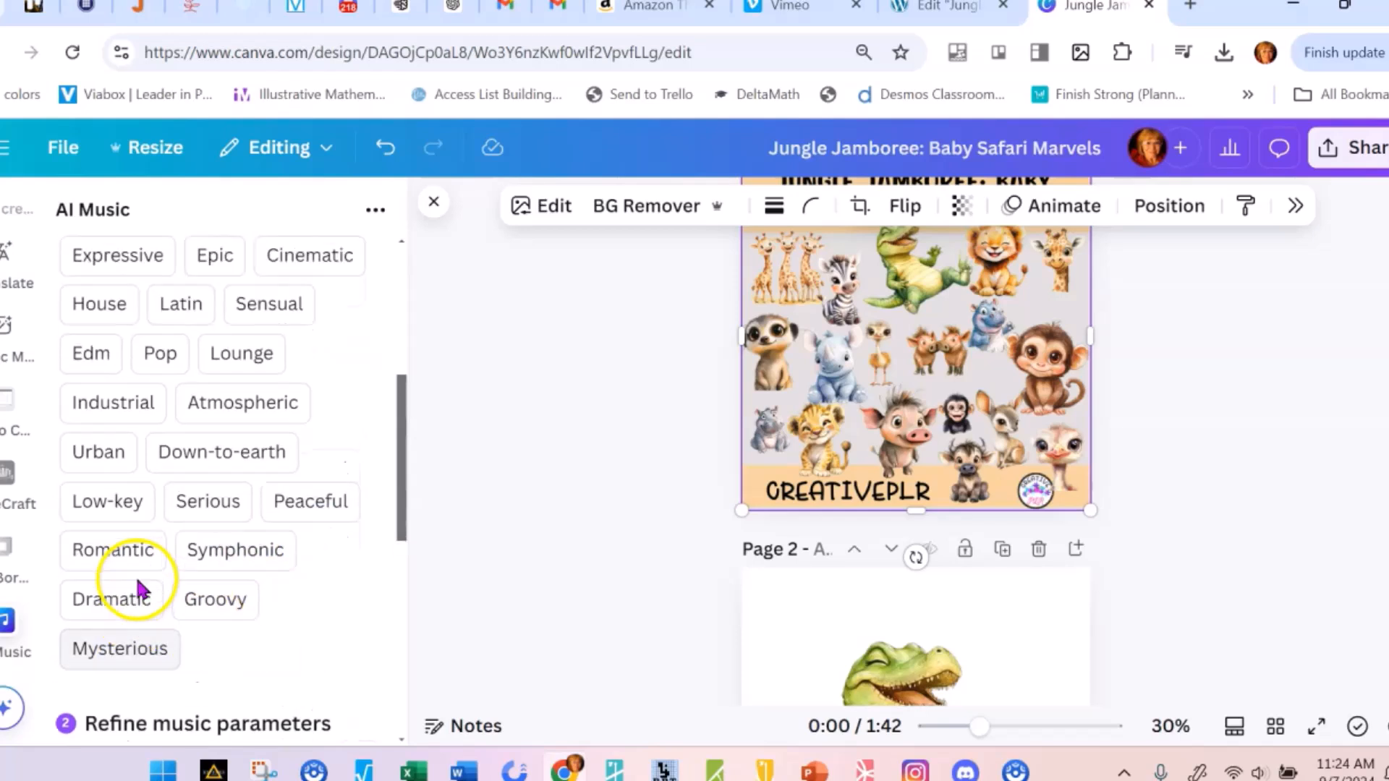
pyautogui.click(322, 429)
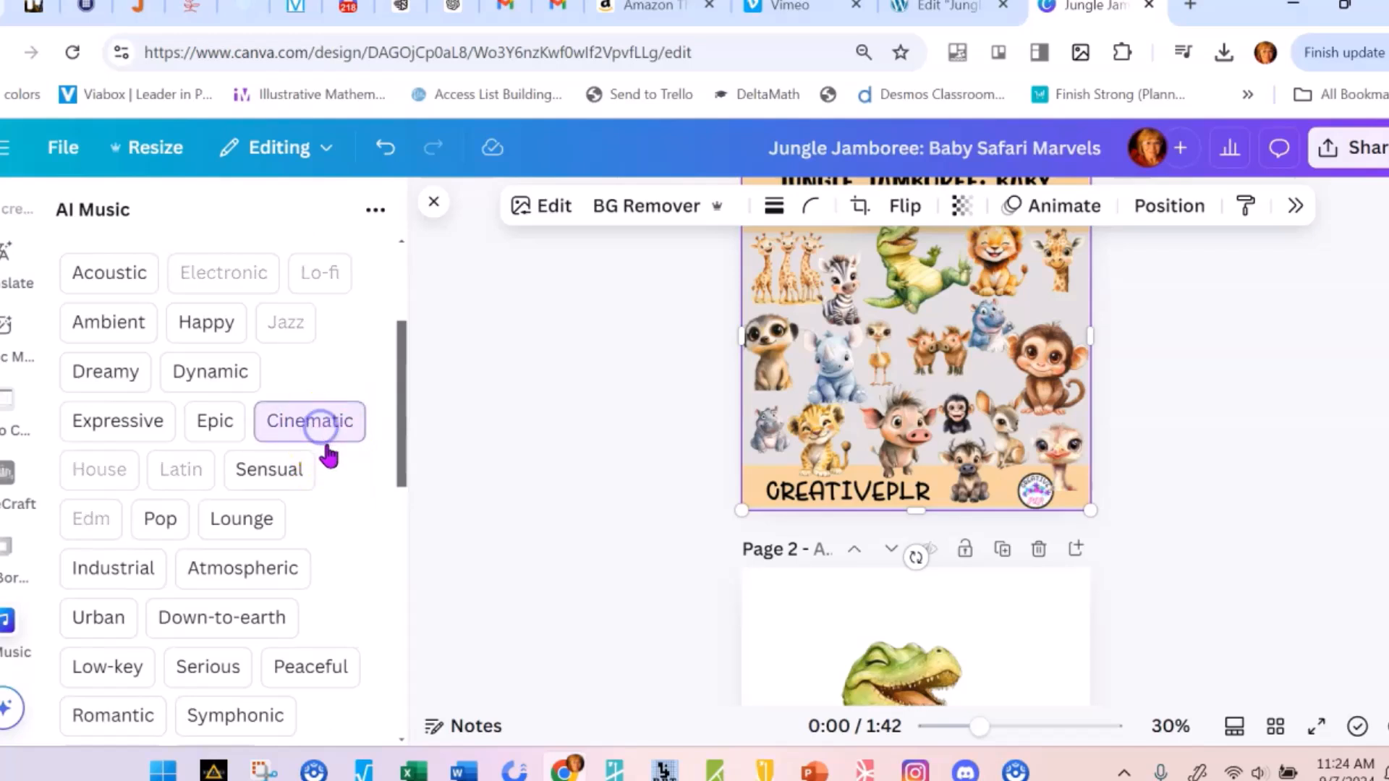
# Refine the music parameters: set Slow–Fast to 6, Loose–Rhythmic to 5 and Stable–Varied to 5
pyautogui.scroll(-10, 341, 487)
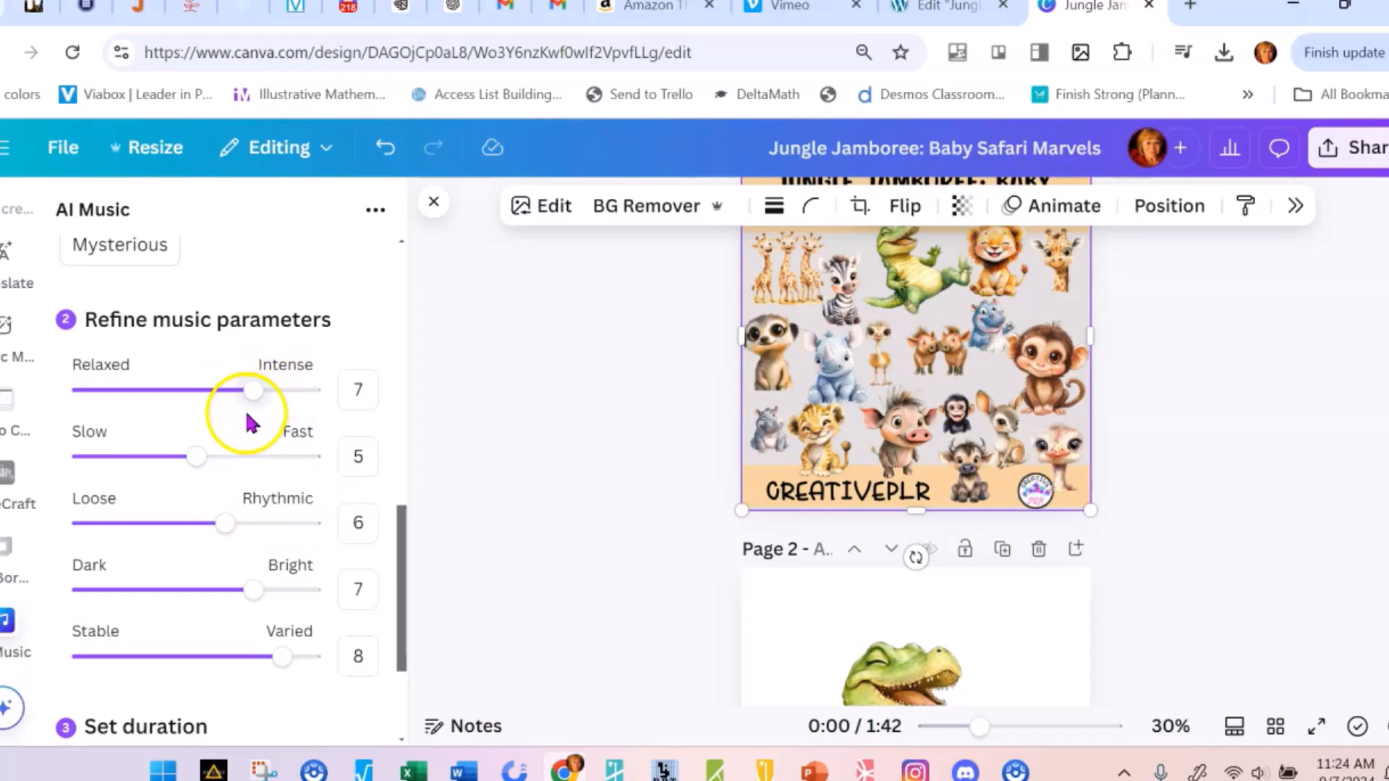
pyautogui.moveTo(202, 457); pyautogui.dragTo(225, 457)
pyautogui.click(225, 536)
pyautogui.moveTo(221, 541); pyautogui.dragTo(204, 534)
pyautogui.scroll(-2, 204, 533)
pyautogui.click(259, 485)
pyautogui.moveTo(259, 485); pyautogui.dragTo(266, 475)
pyautogui.moveTo(282, 540); pyautogui.dragTo(230, 551)
pyautogui.scroll(-1, 241, 545)
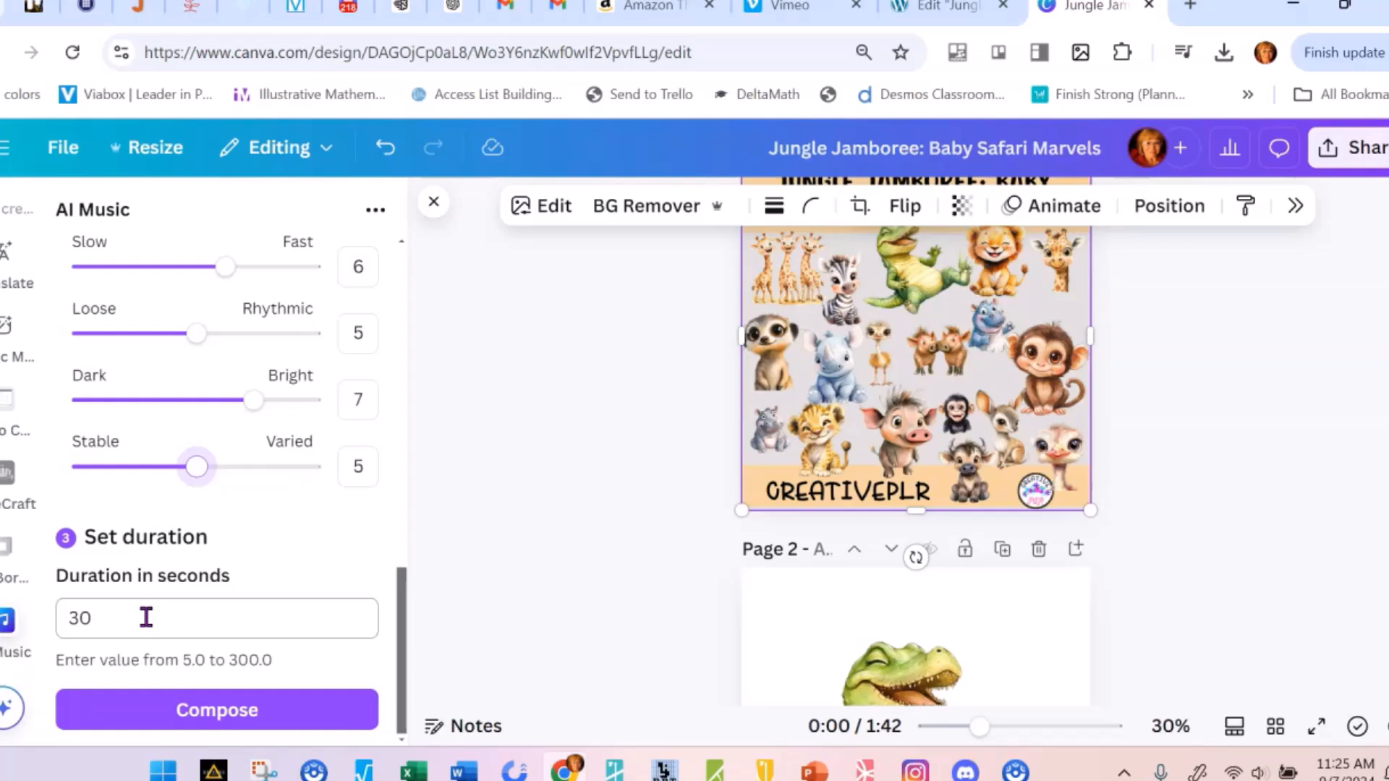
# Set the music duration to 142 seconds and compose the soundtrack
pyautogui.moveTo(147, 611); pyautogui.dragTo(46, 620)
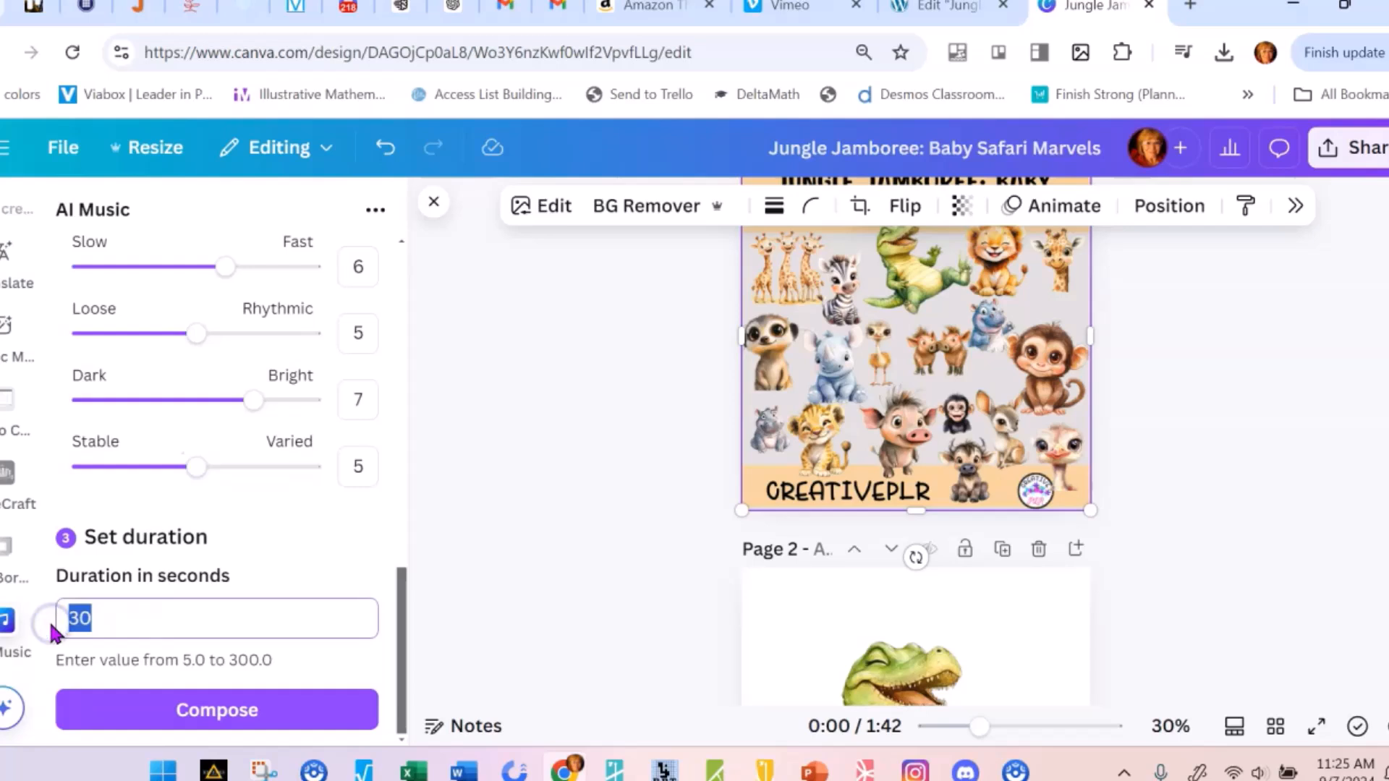
pyautogui.write('142')
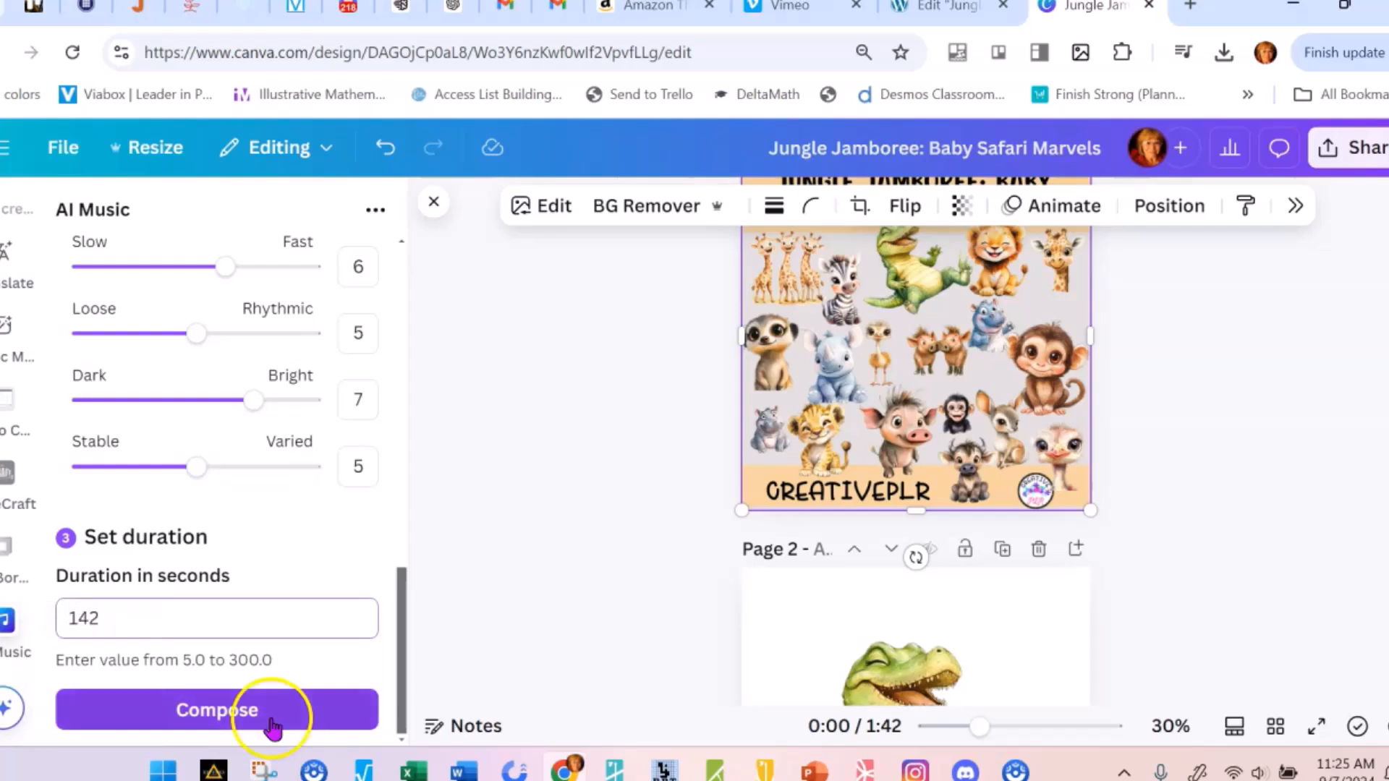
pyautogui.click(267, 717)
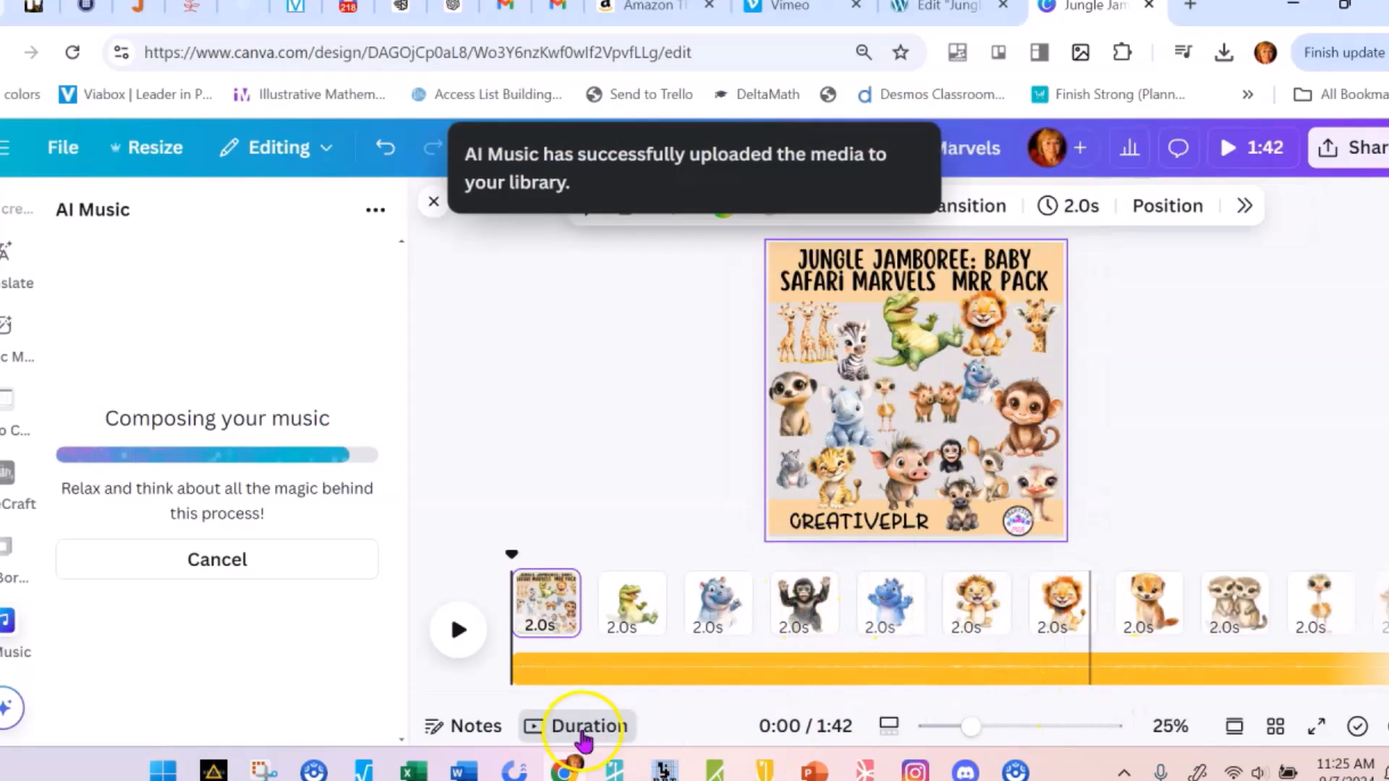
# Check the page timing and its apply-to-all-pages setting, and inspect where the audio track ends on the timeline
pyautogui.click(583, 730)
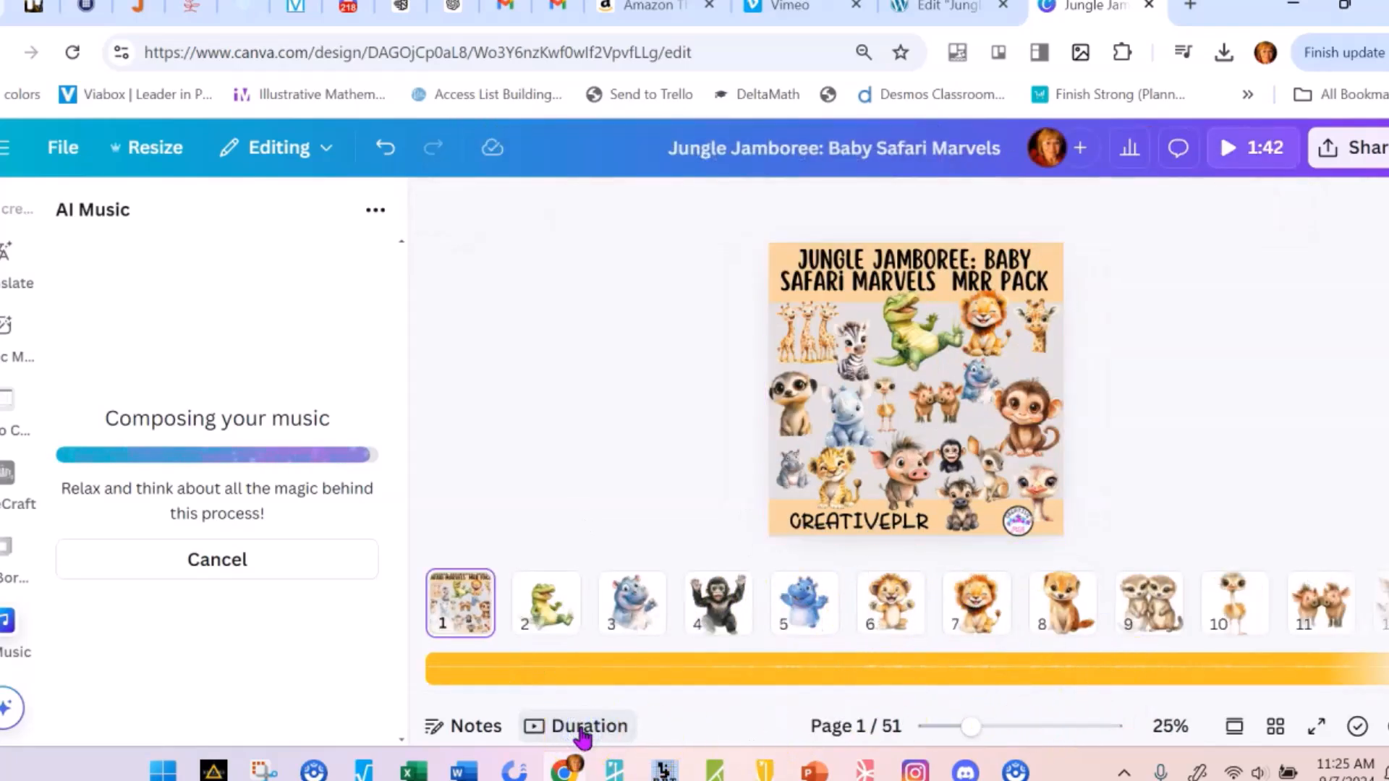
pyautogui.click(583, 730)
pyautogui.click(977, 519)
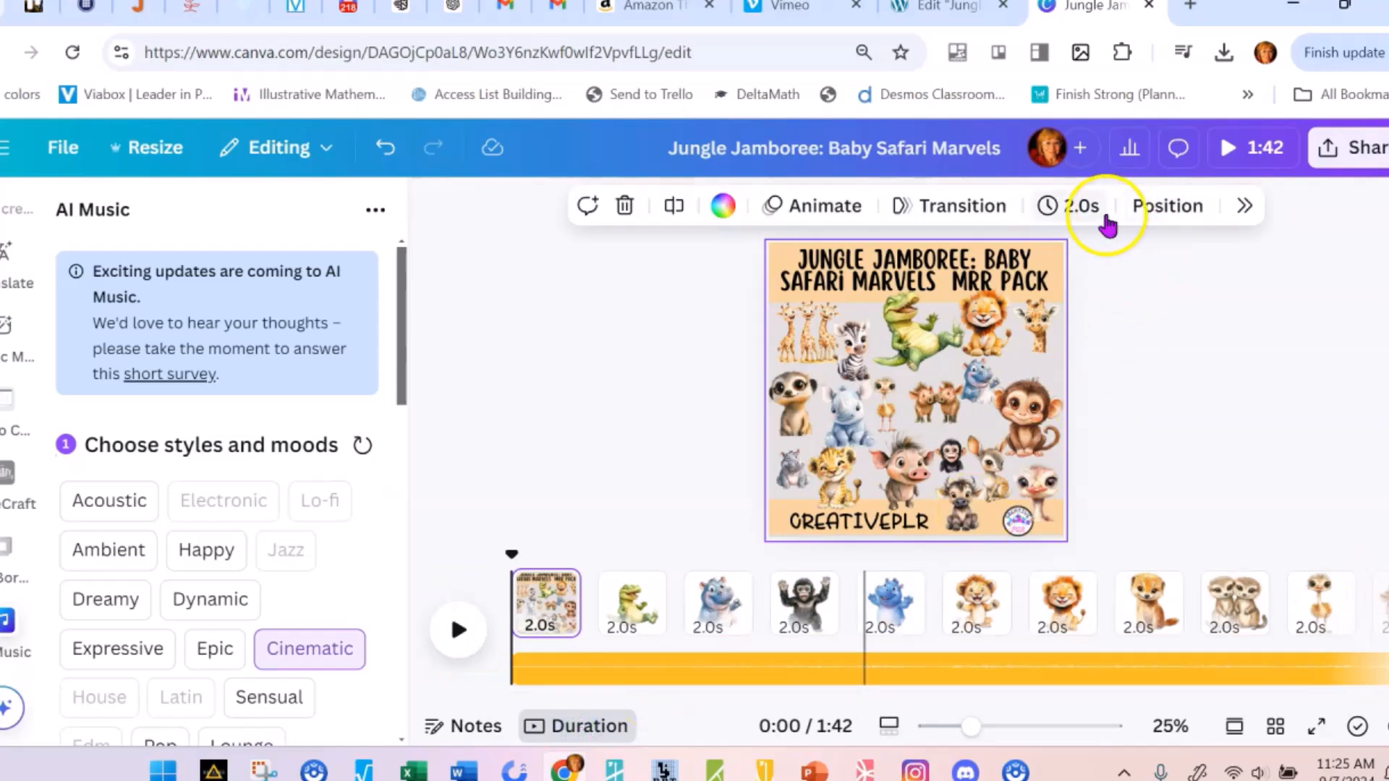
pyautogui.click(1082, 206)
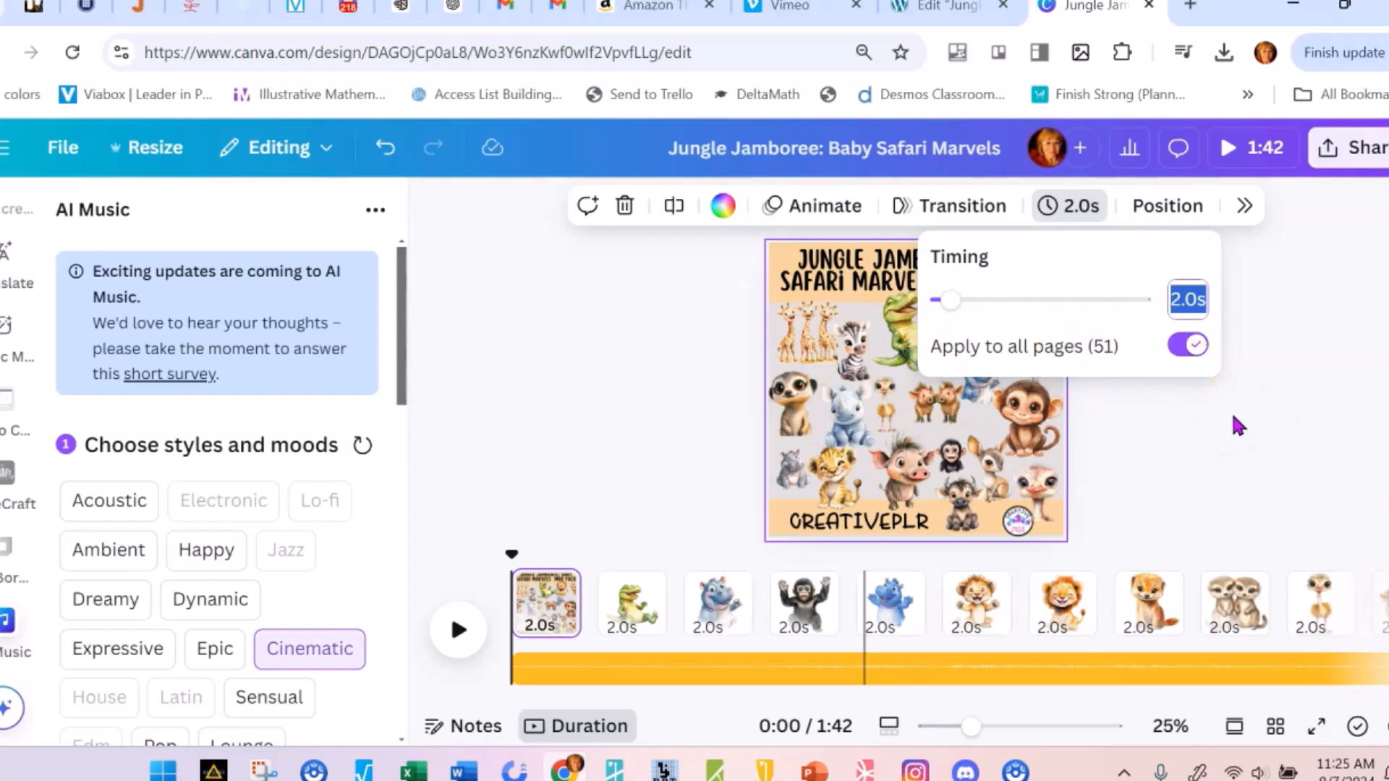
pyautogui.click(1265, 456)
pyautogui.click(1273, 447)
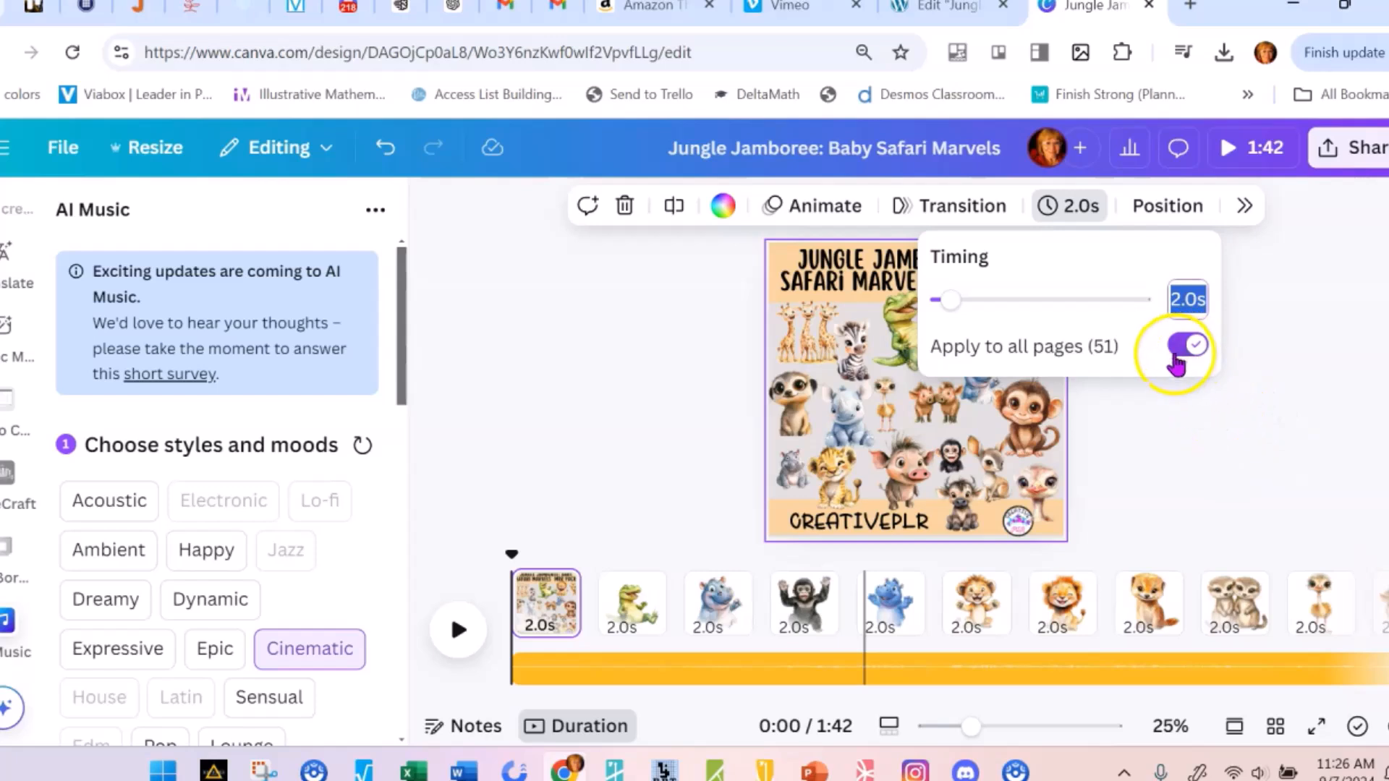
pyautogui.click(1310, 394)
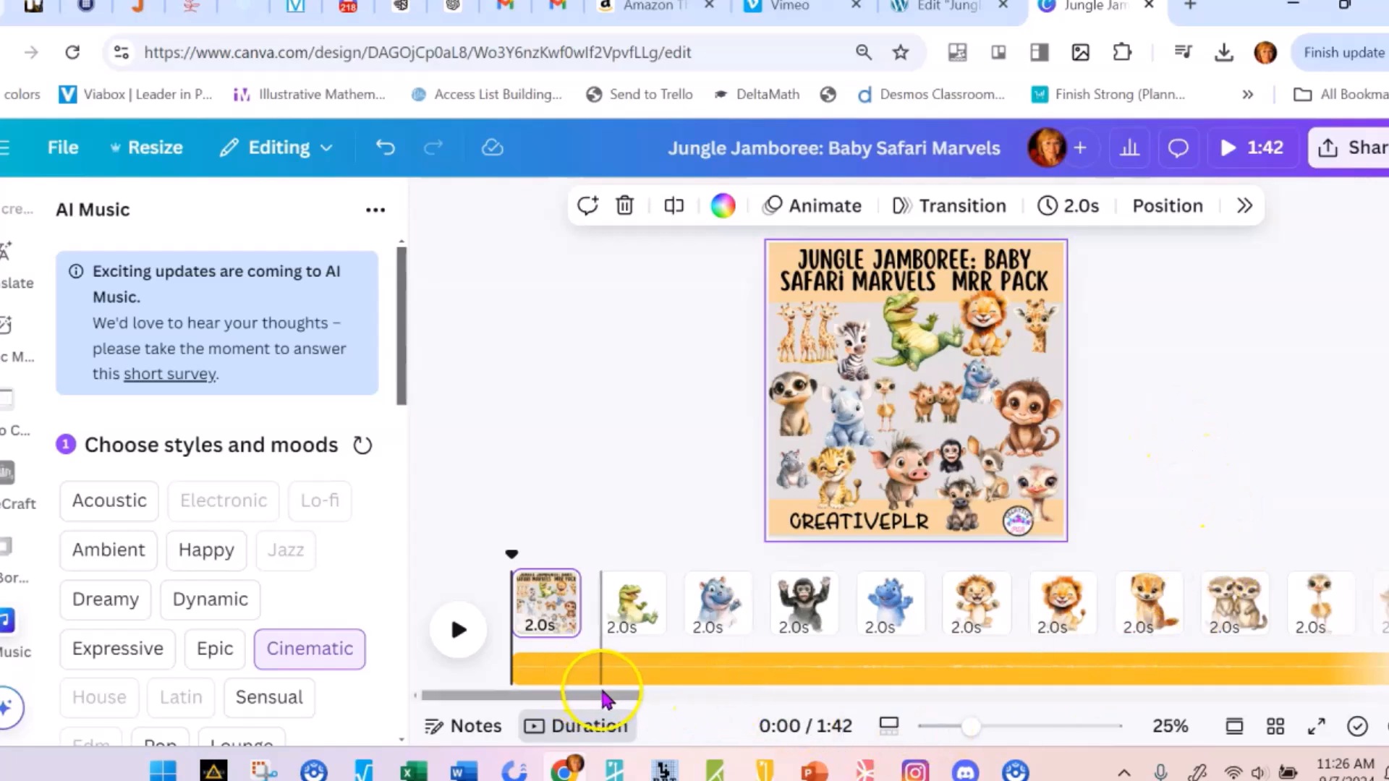
pyautogui.moveTo(605, 696); pyautogui.dragTo(1190, 733)
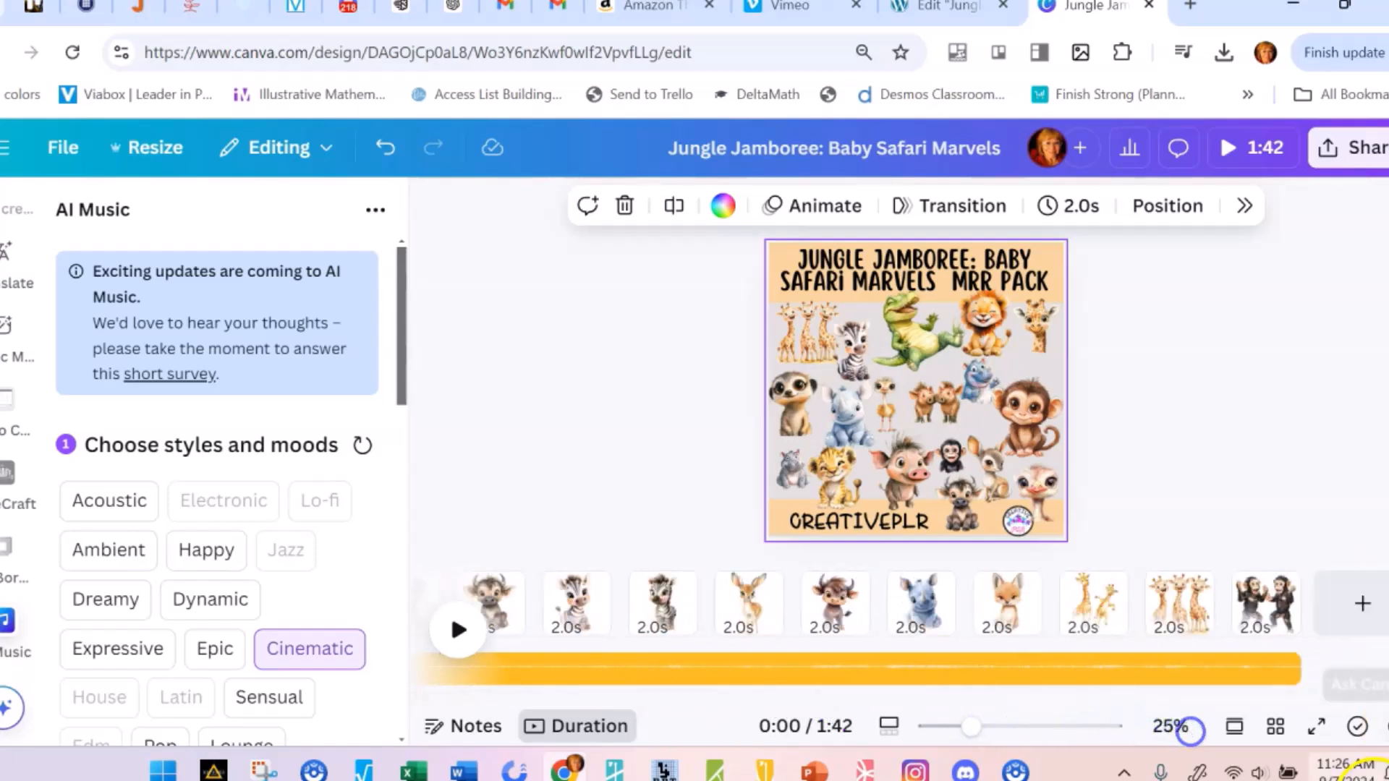
# Download all 51 pages of the design as an MP4 Video at 960 × 960 px quality
pyautogui.click(1367, 158)
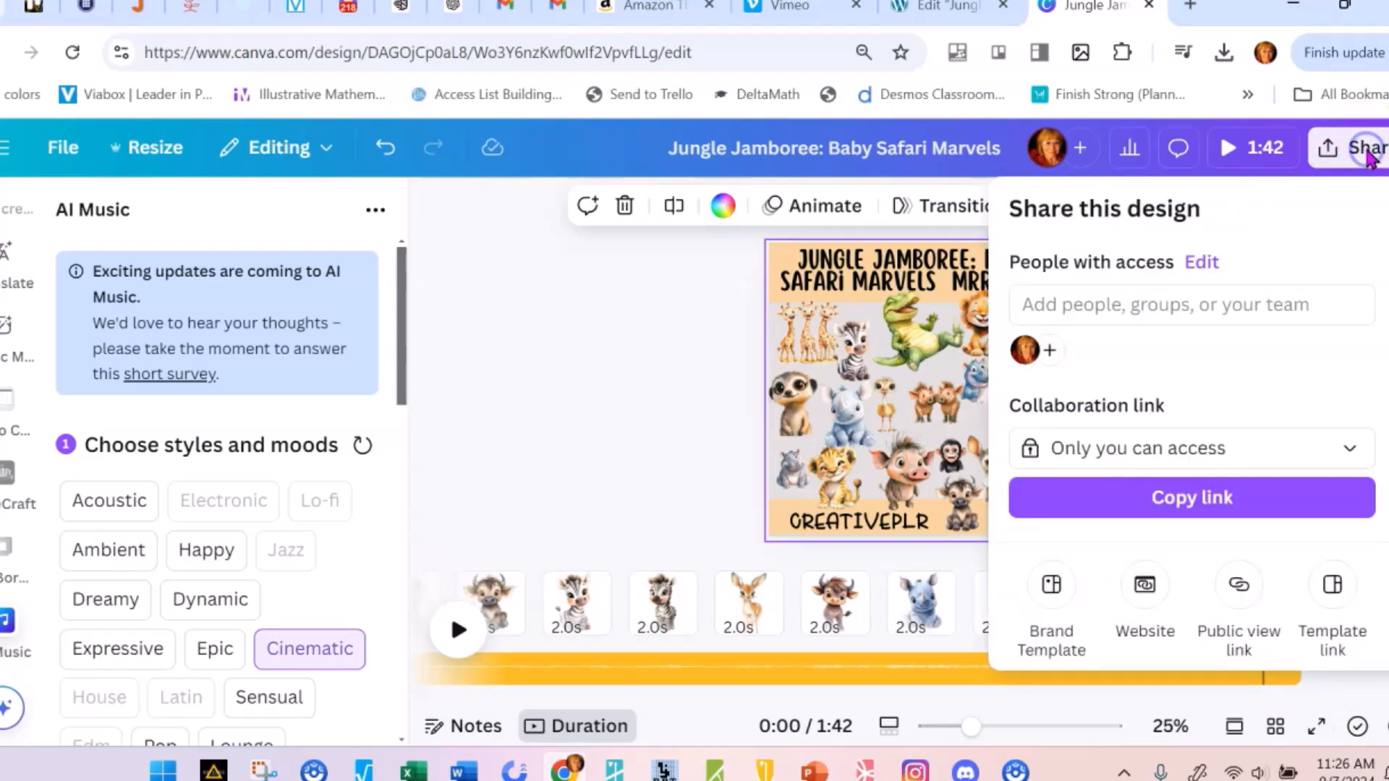
pyautogui.scroll(-3, 1233, 380)
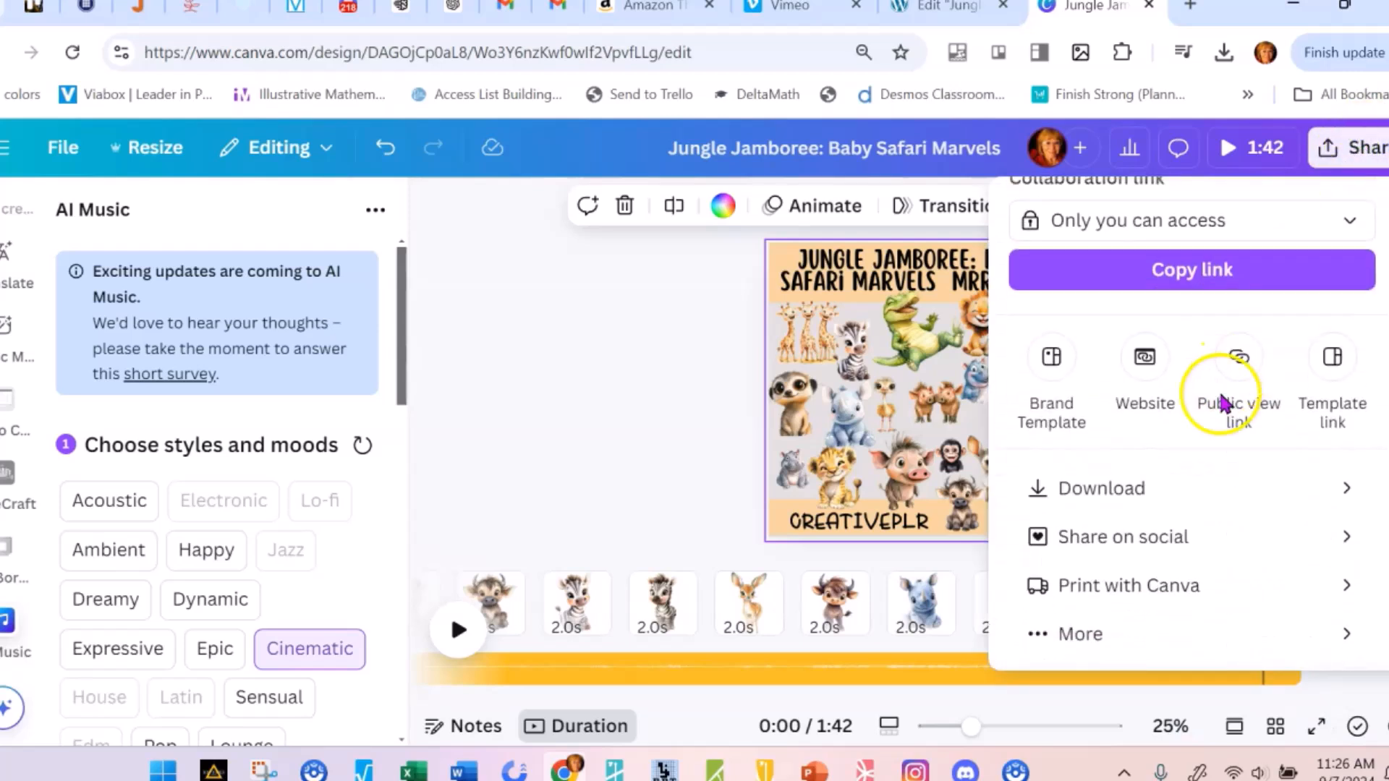
pyautogui.click(1160, 494)
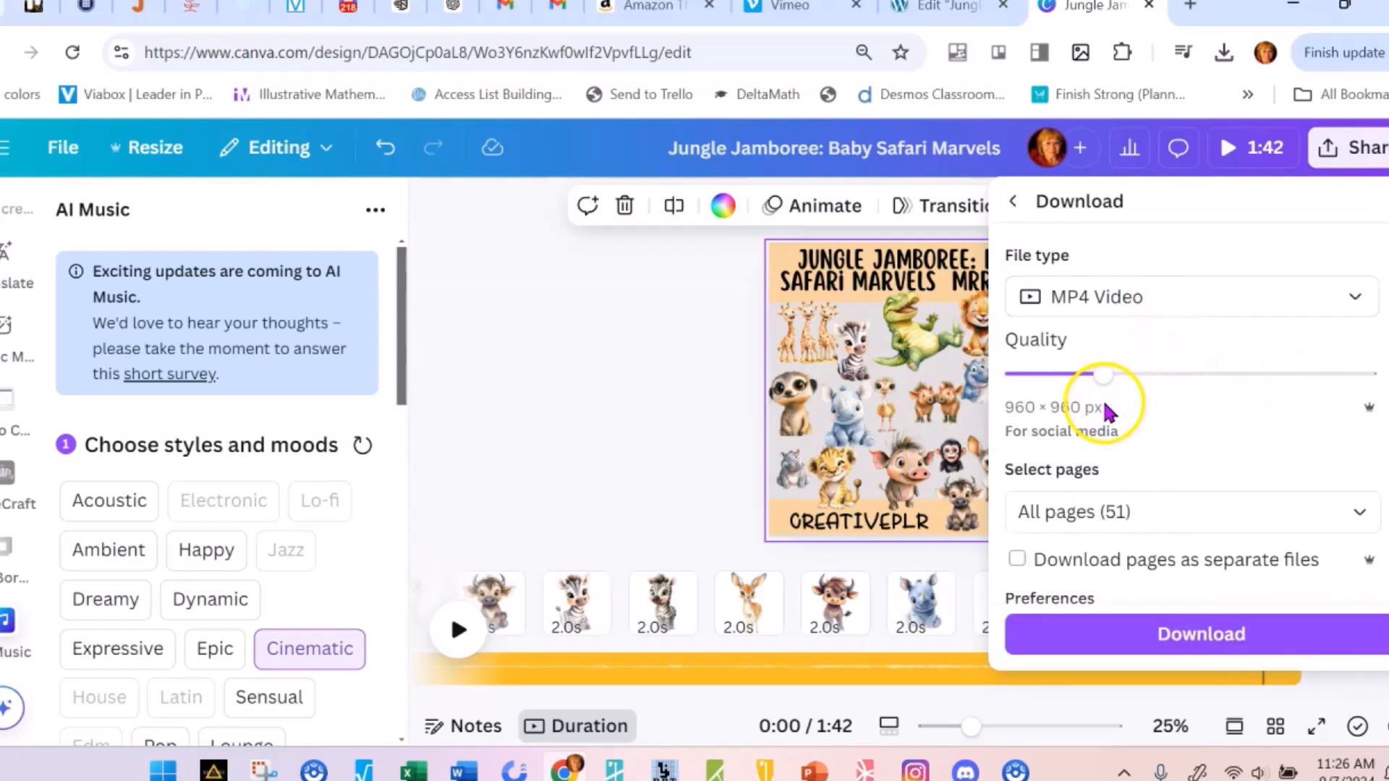
pyautogui.moveTo(1105, 390)
pyautogui.mouseDown()
pyautogui.moveTo(1107, 377)
pyautogui.moveTo(1287, 380)
pyautogui.moveTo(1122, 386)
pyautogui.mouseUp()
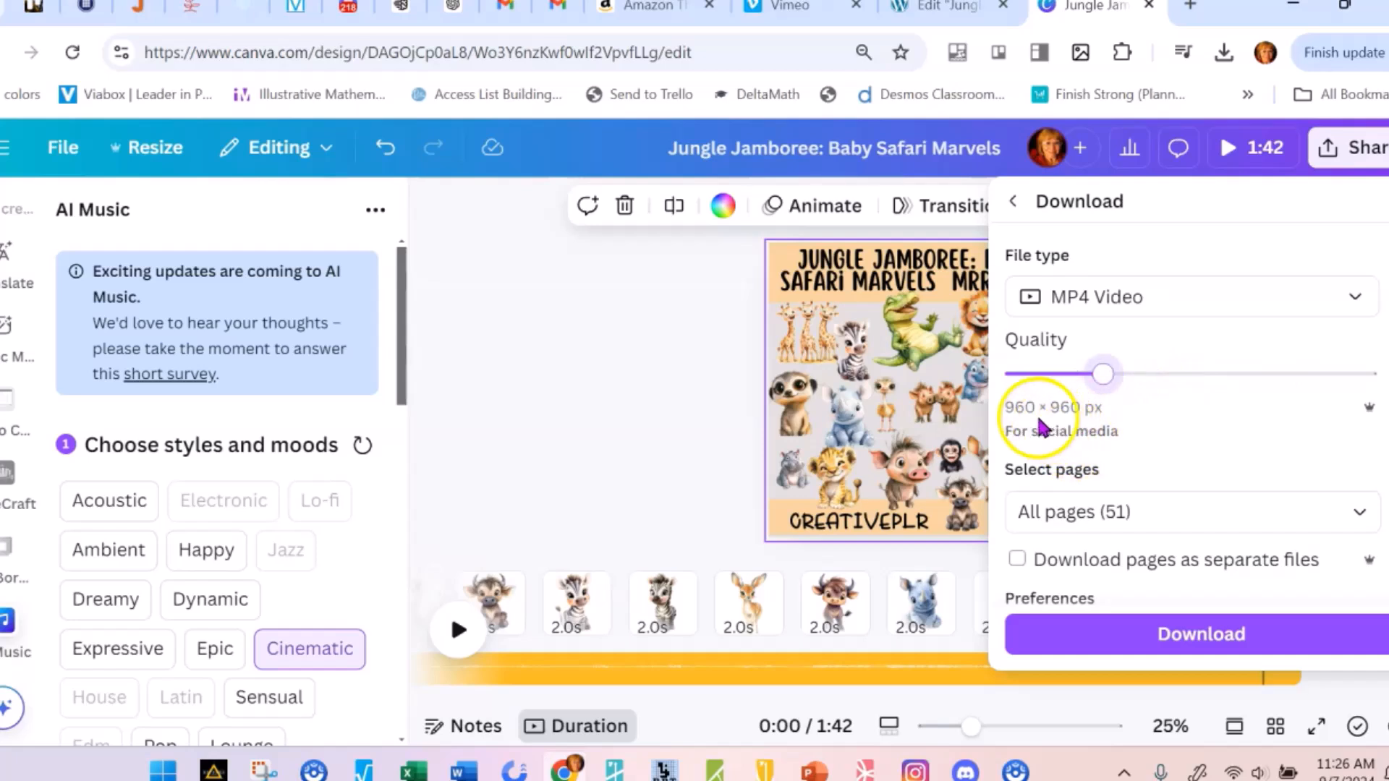
pyautogui.click(1188, 621)
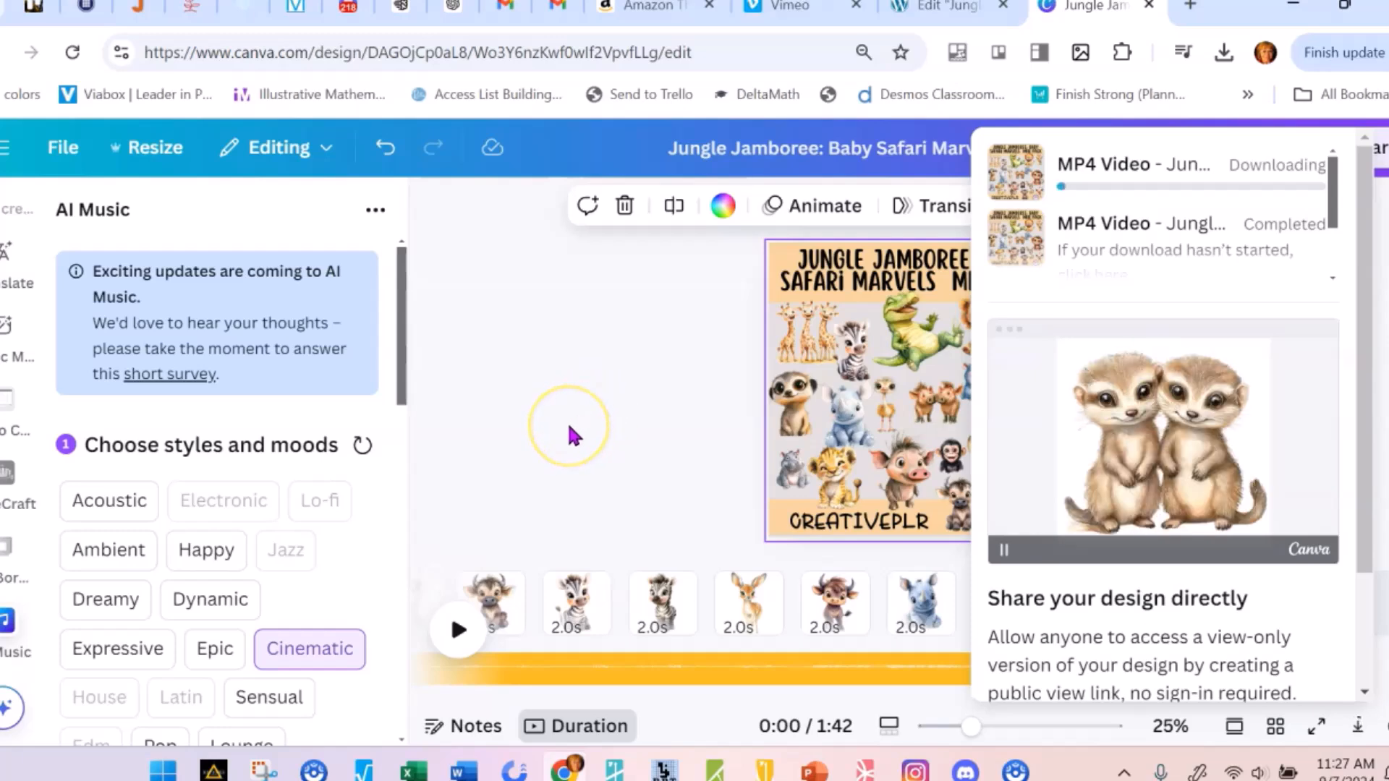
# Switch to the product page in the Elementor editor and review its content through to the embedded video under the Buy Now button
pyautogui.hotkey('ctrl', 'shift', 'Tab')
pyautogui.scroll(10, 521, 434)
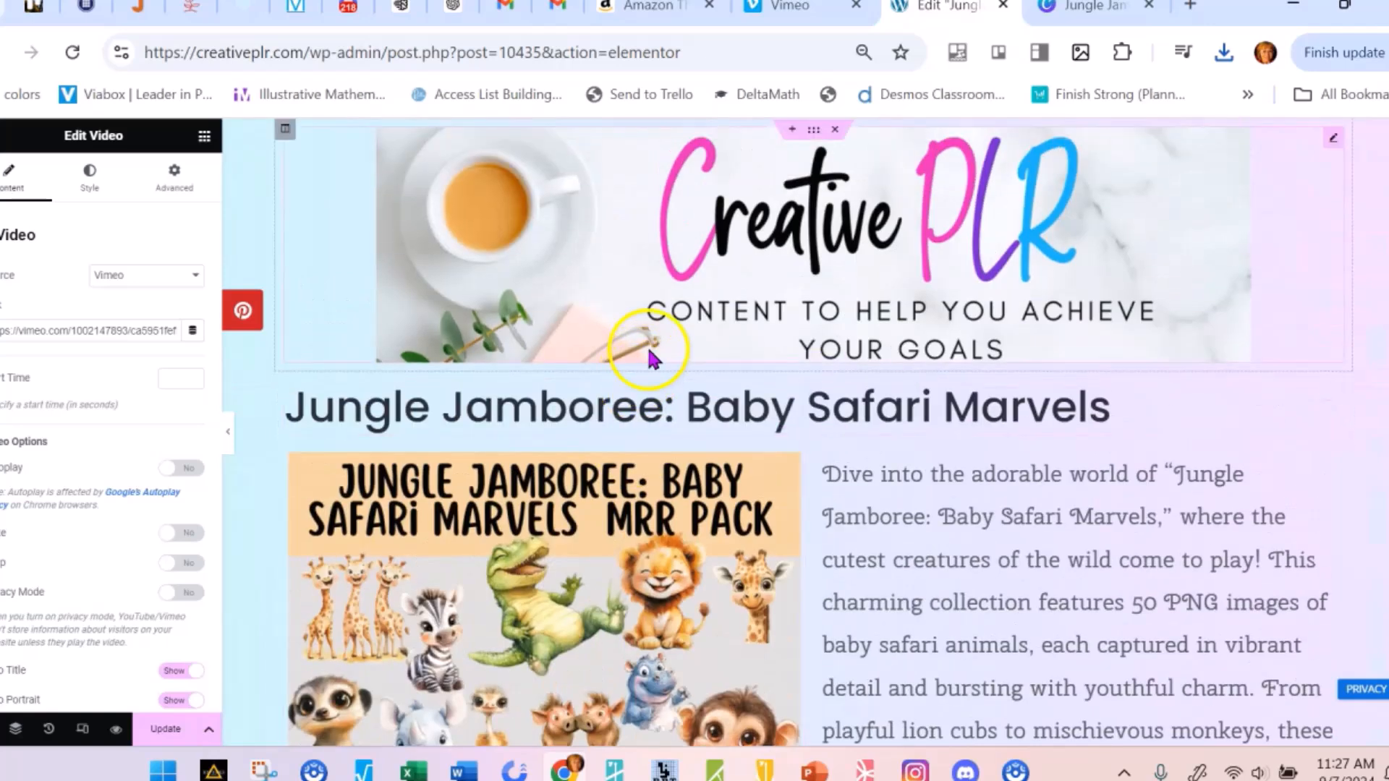
pyautogui.scroll(-6, 489, 424)
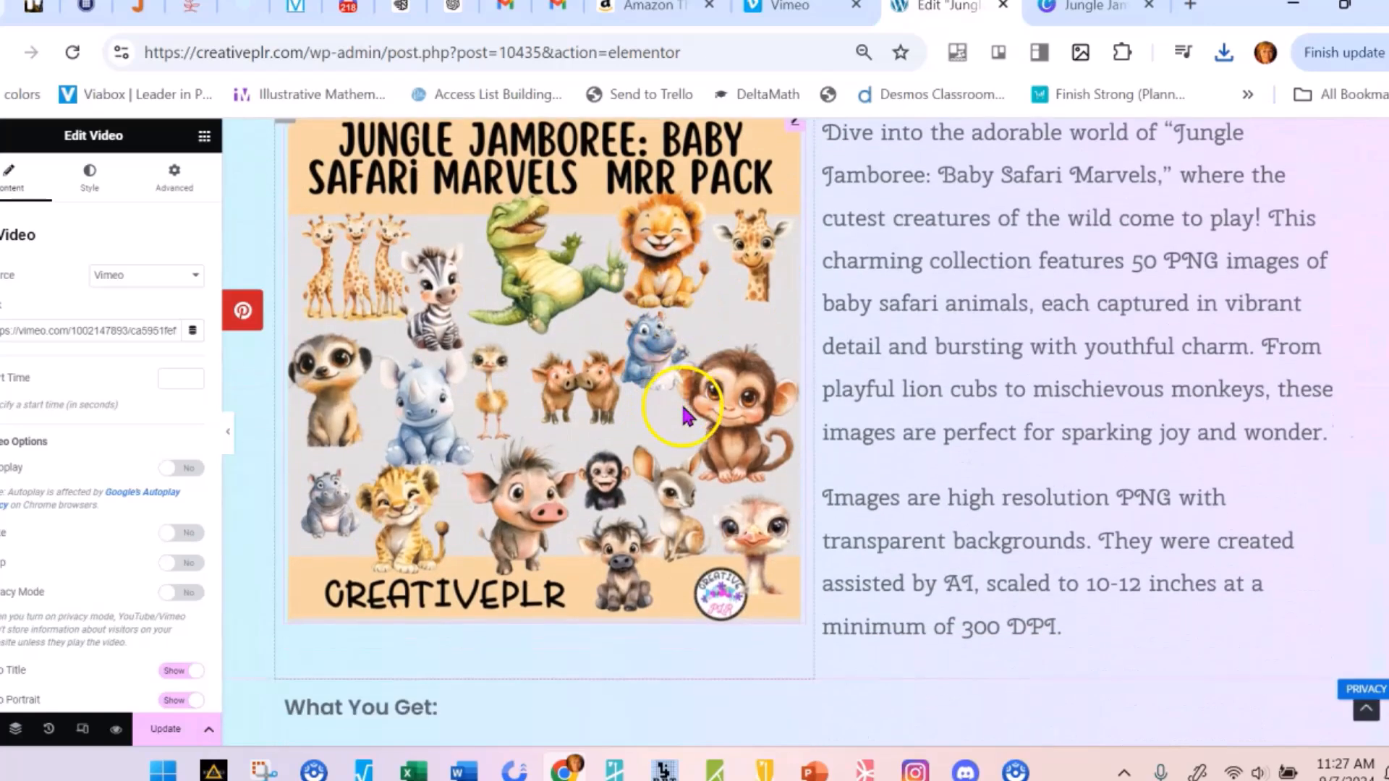
pyautogui.scroll(-10, 686, 416)
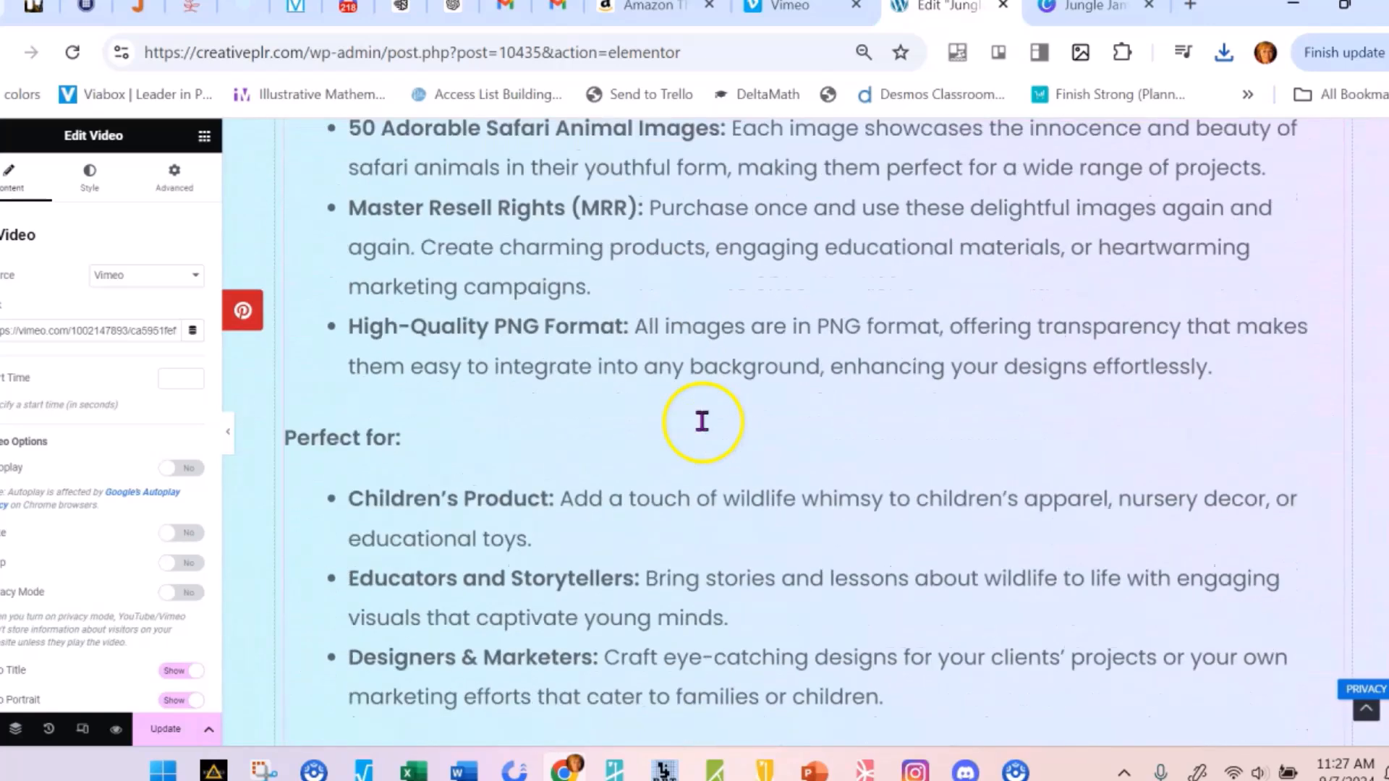
pyautogui.scroll(-10, 739, 457)
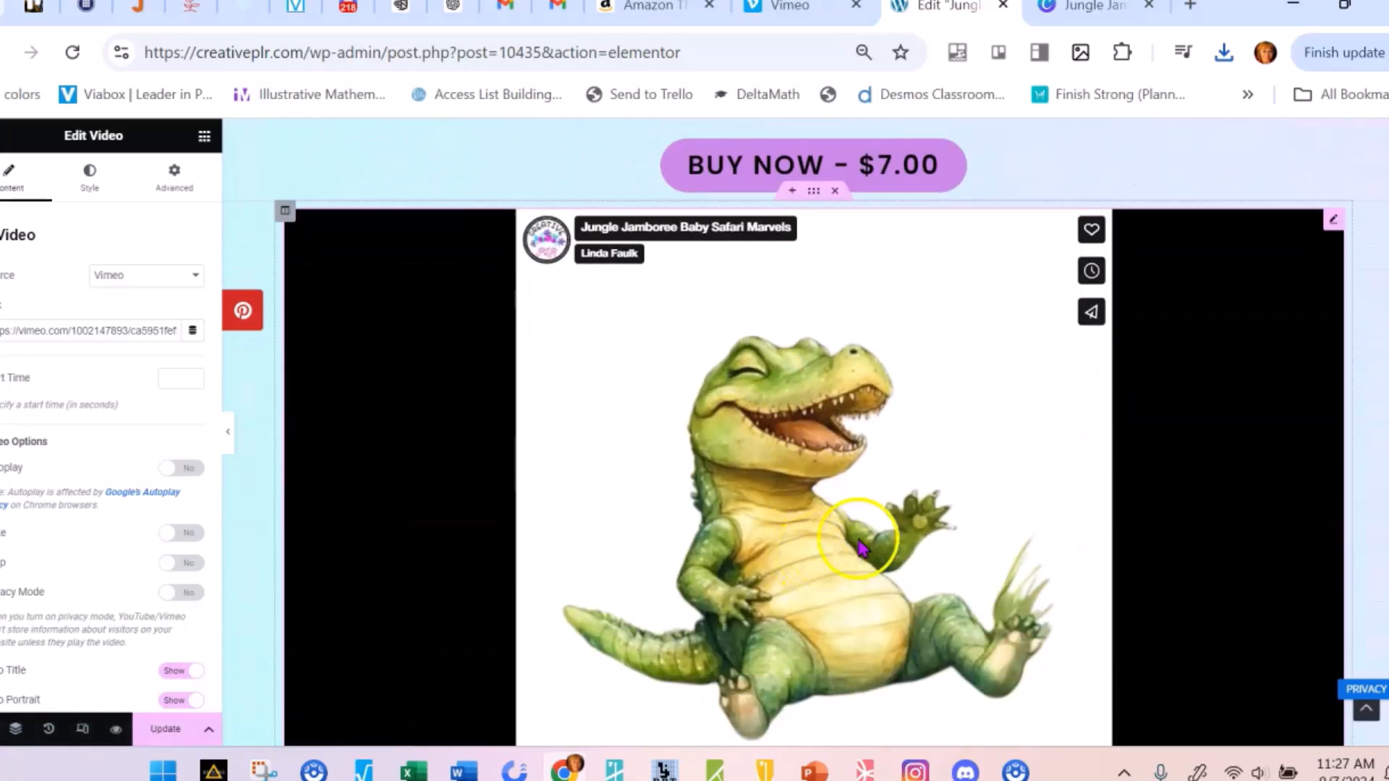
pyautogui.scroll(-2, 889, 448)
pyautogui.scroll(2, 856, 505)
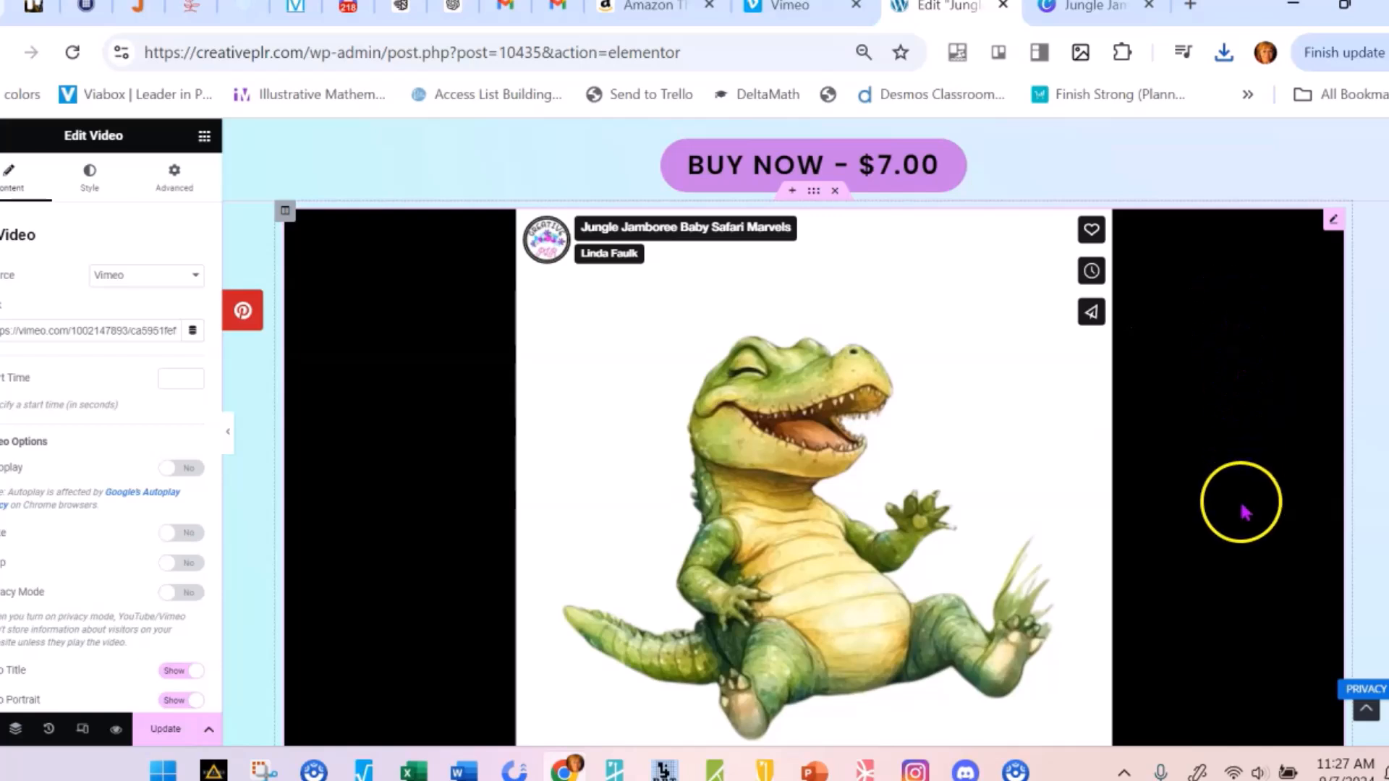
pyautogui.scroll(2, 1227, 499)
pyautogui.scroll(-2, 1228, 487)
pyautogui.scroll(1, 1226, 492)
pyautogui.scroll(1, 1223, 477)
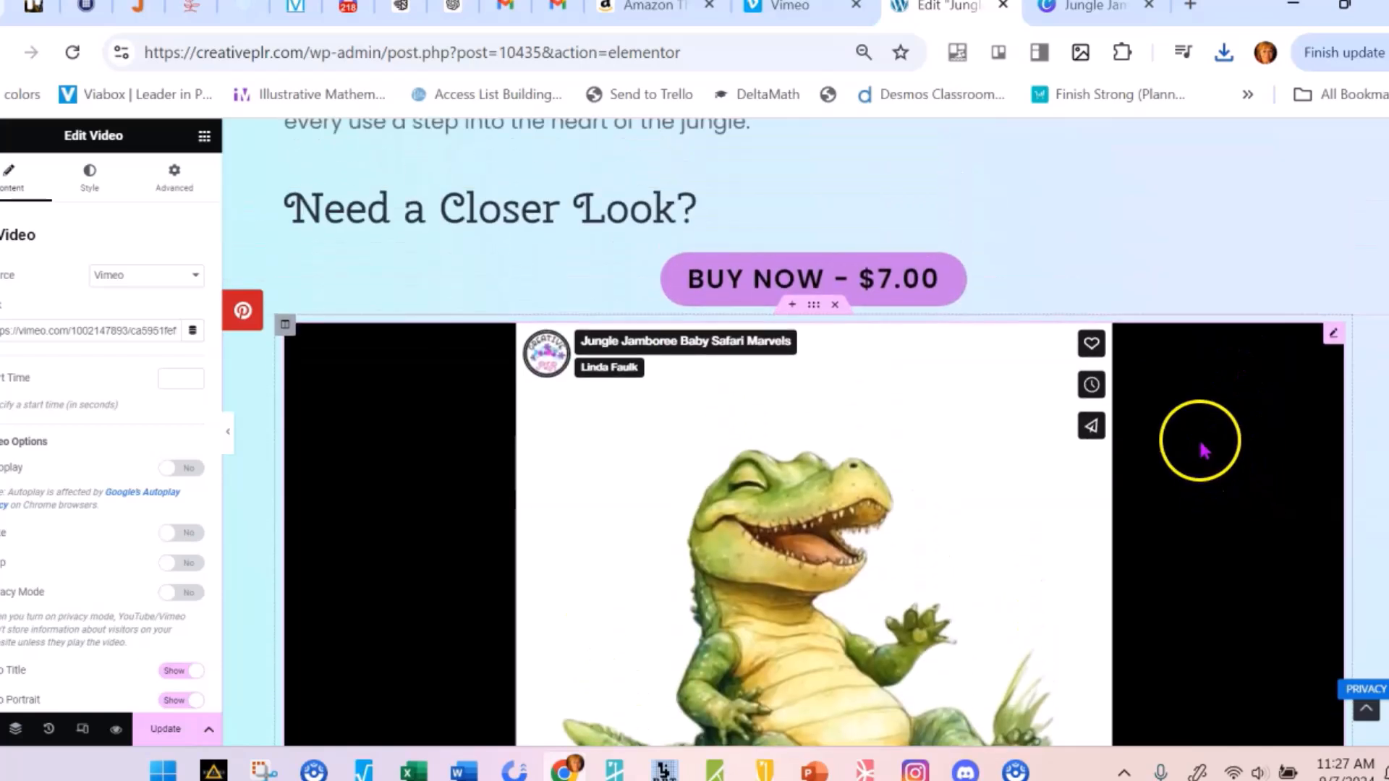
# Replace the embedded video section below the Buy Now button with a new one-column section containing a Video widget
pyautogui.click(837, 305)
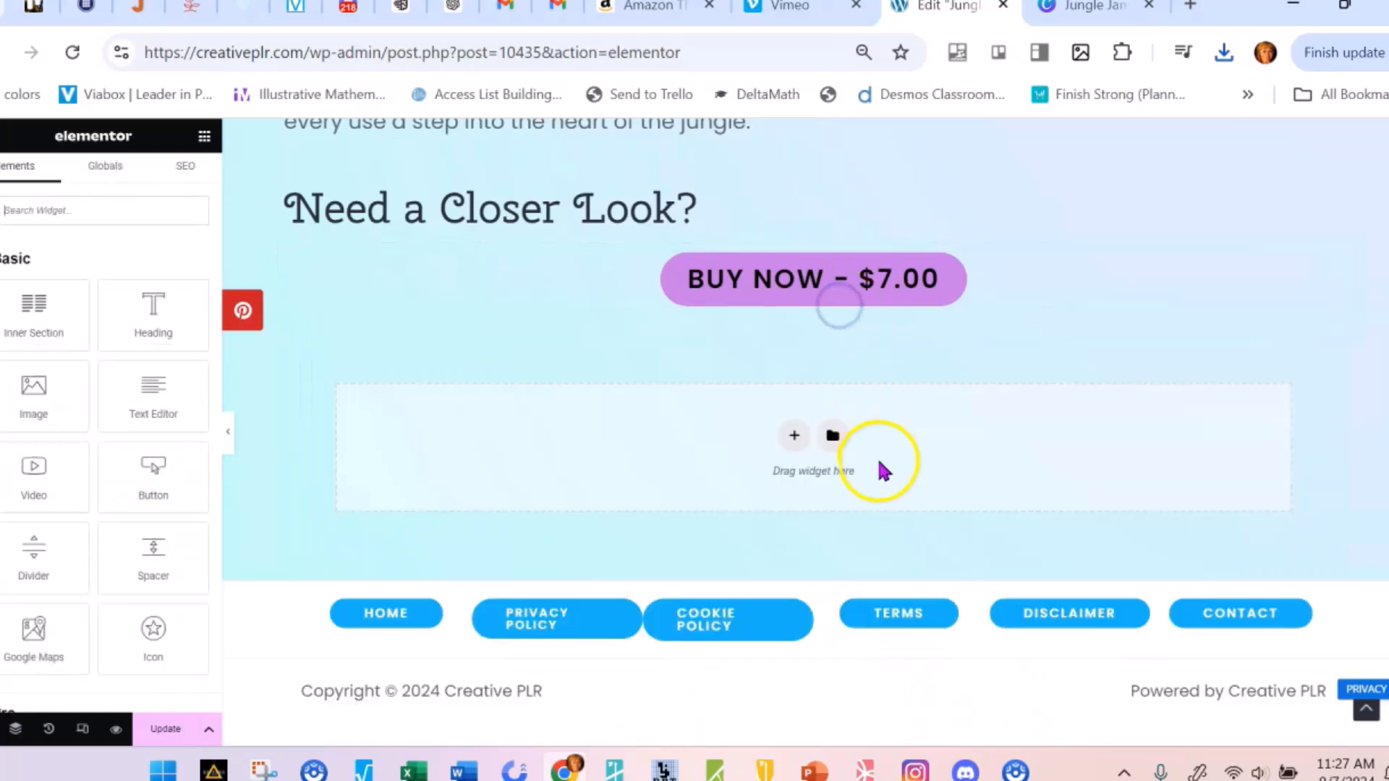
pyautogui.click(792, 438)
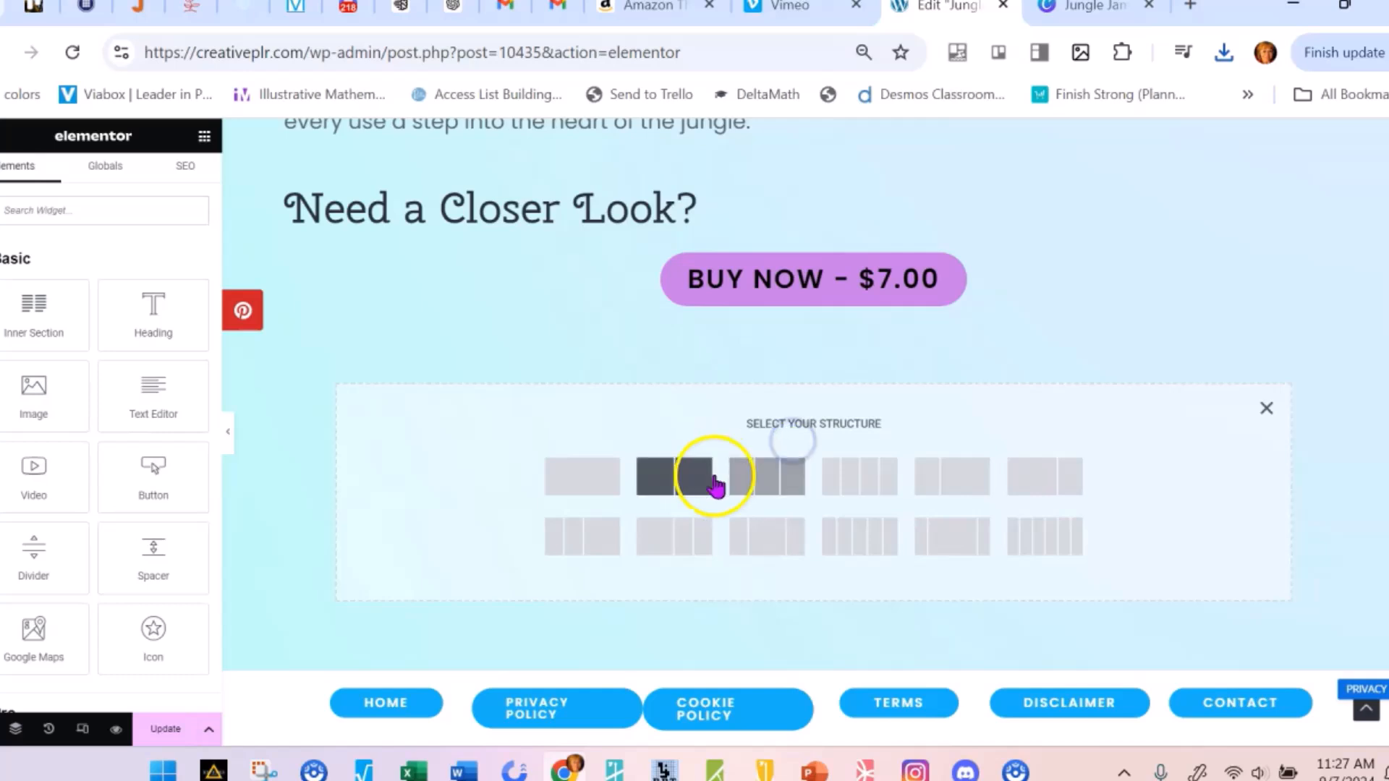
pyautogui.click(588, 490)
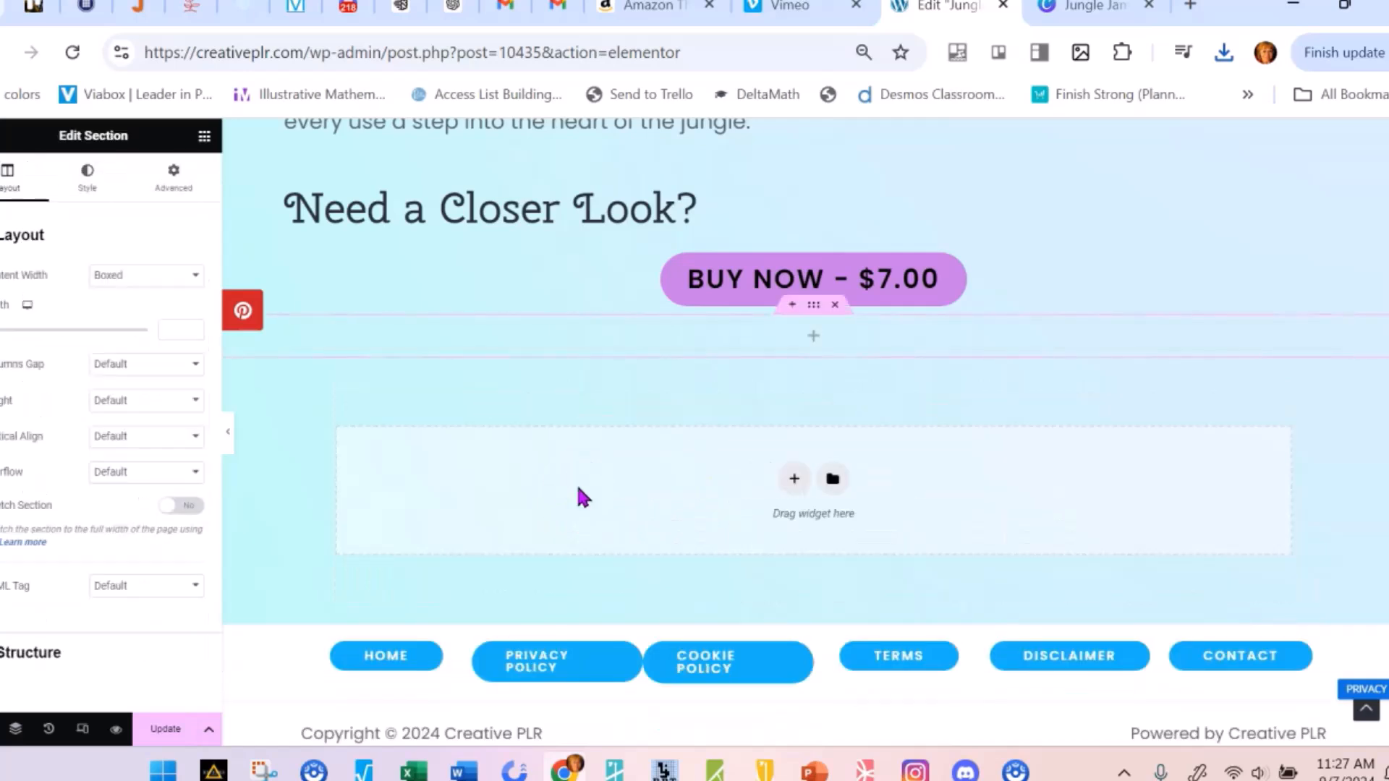
pyautogui.click(648, 334)
pyautogui.moveTo(39, 481); pyautogui.dragTo(553, 342)
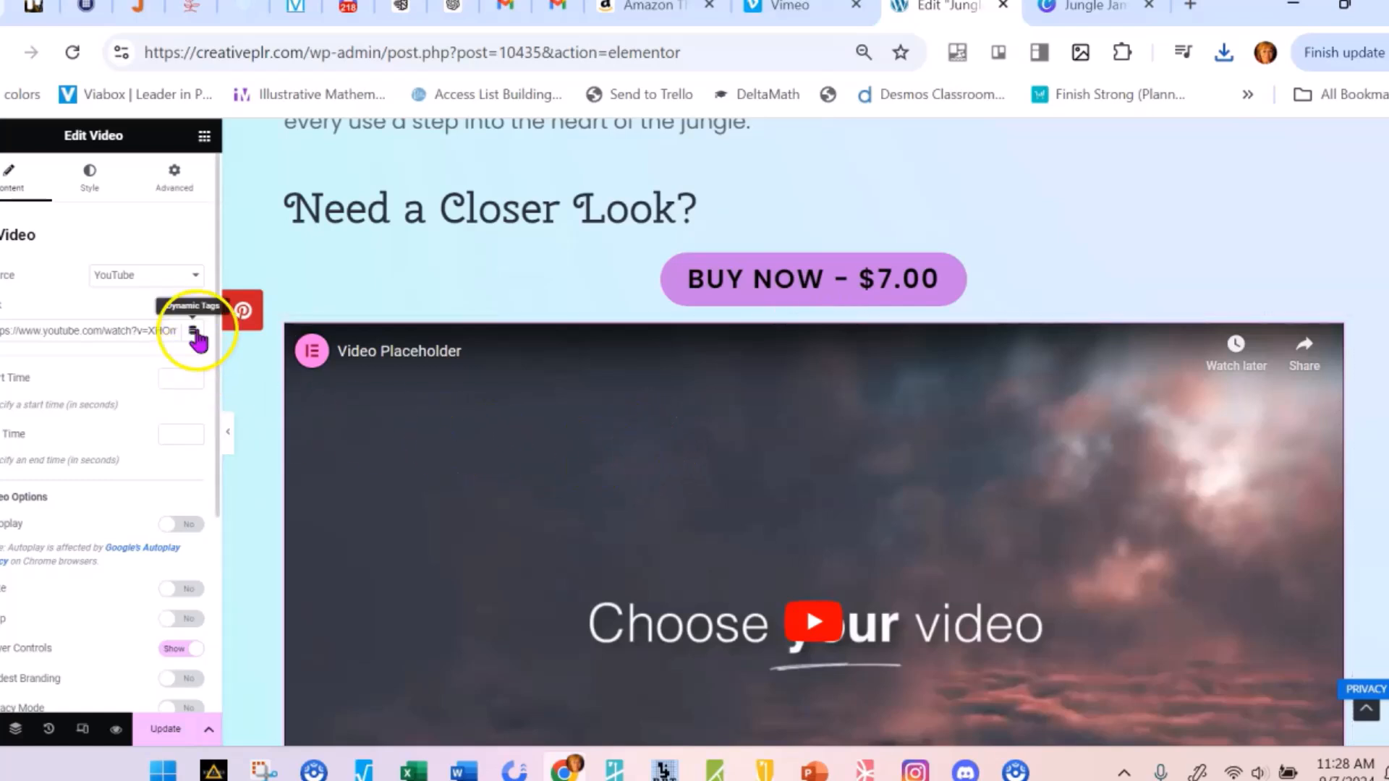
# Examine the source options offered for the new Video widget
pyautogui.click(198, 284)
pyautogui.click(201, 279)
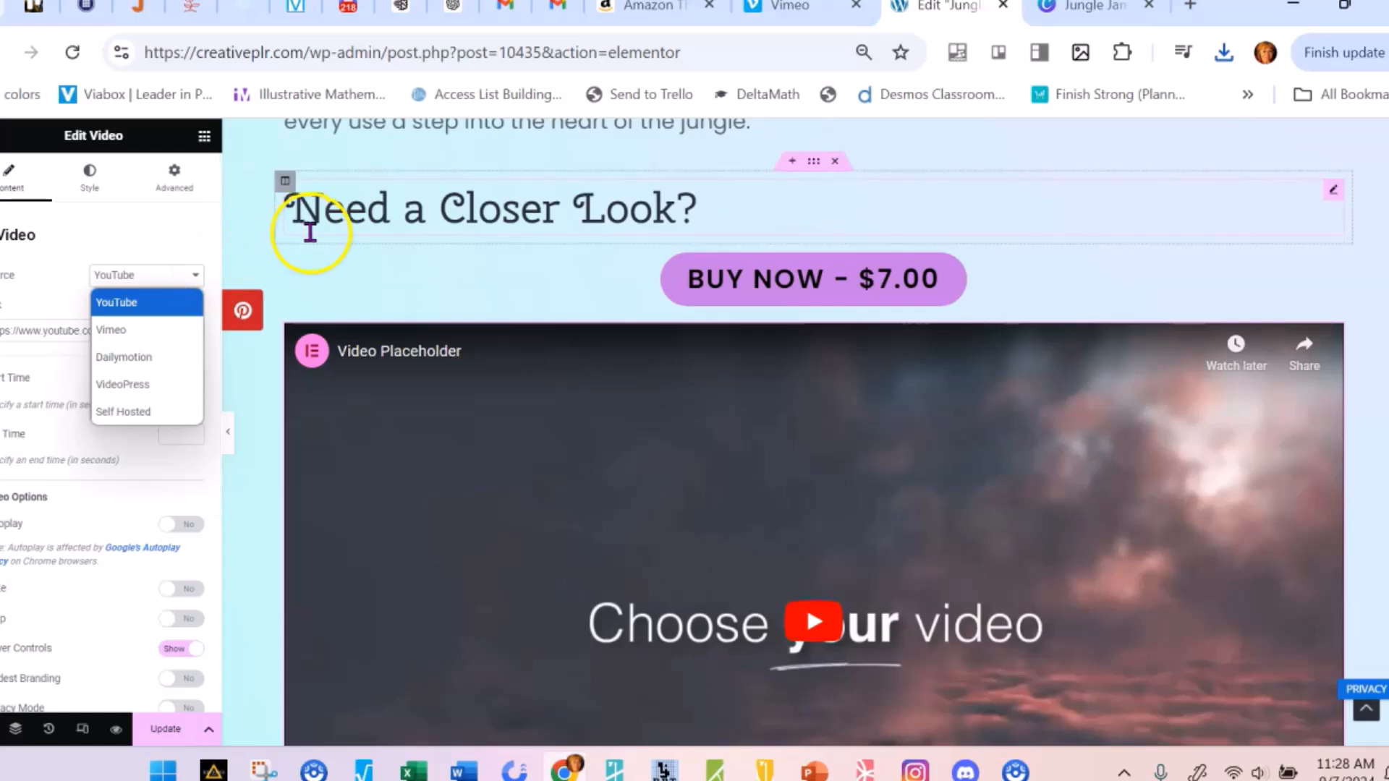
pyautogui.click(338, 283)
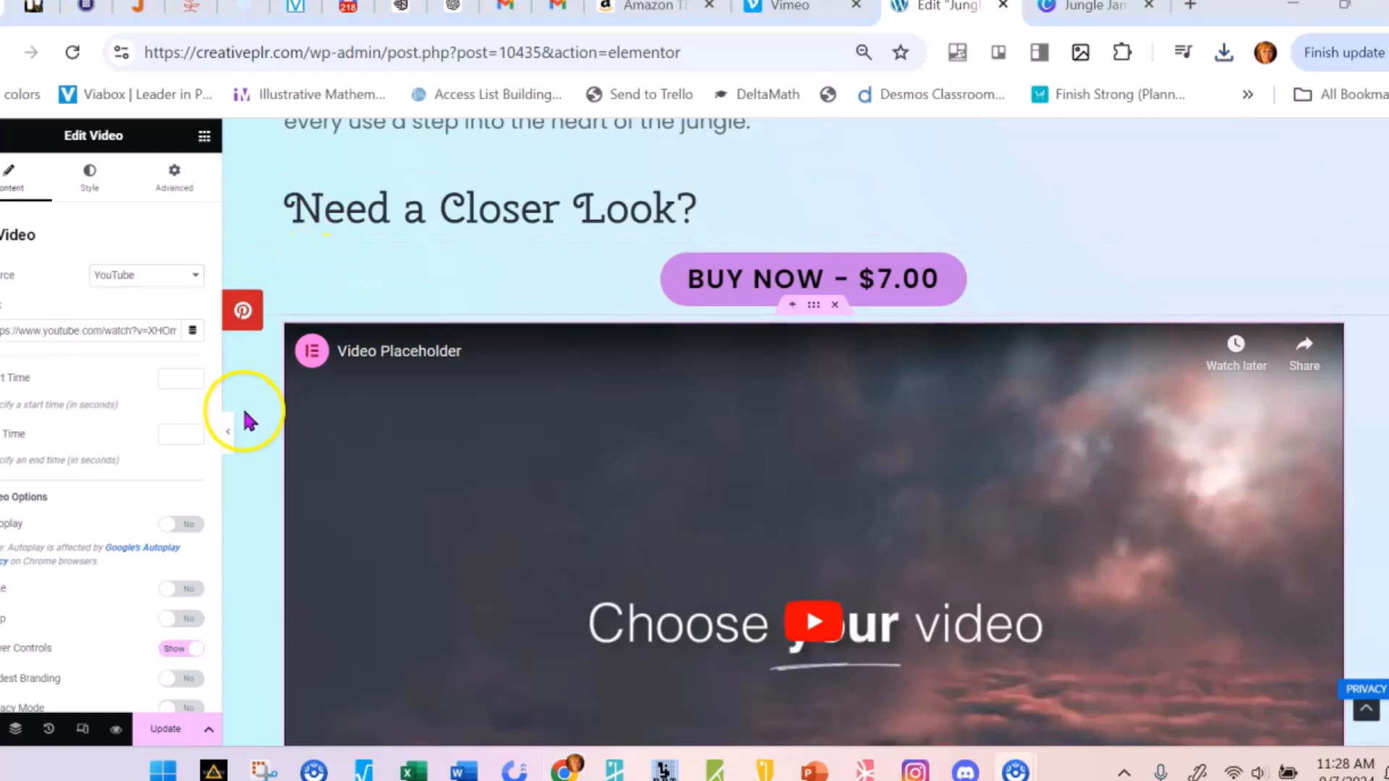
pyautogui.click(202, 279)
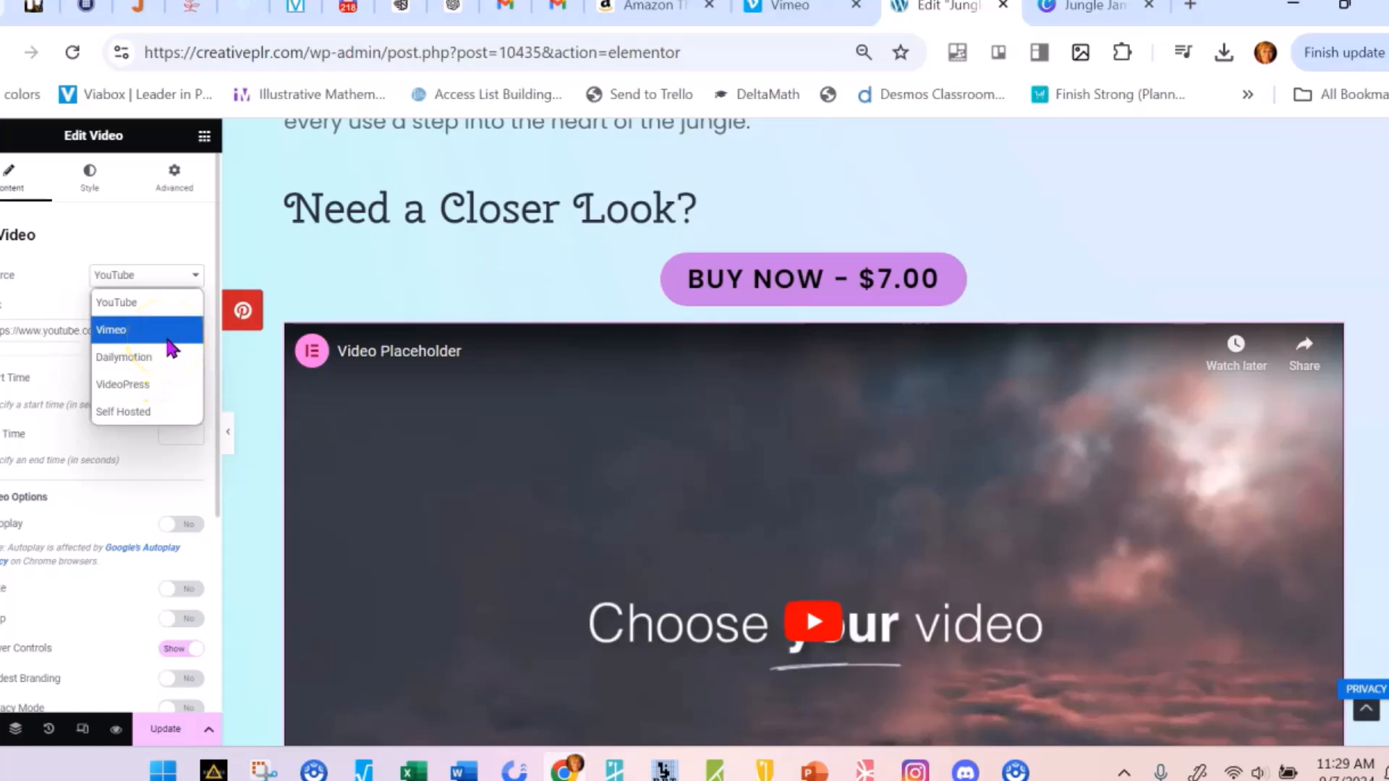
# Switch to Vimeo and upload the FDFDFADF.mp4 video from the Desktop folder
pyautogui.click(816, 7)
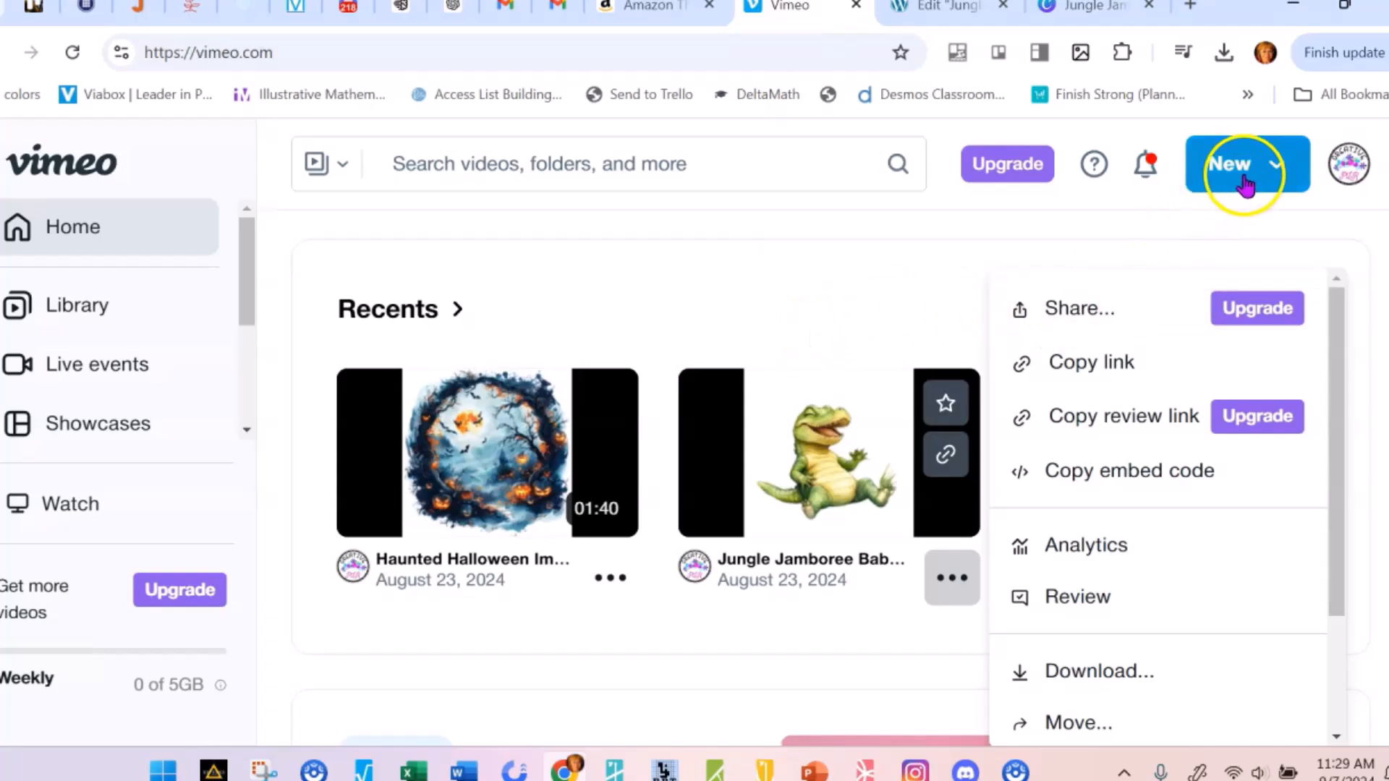
pyautogui.click(1236, 167)
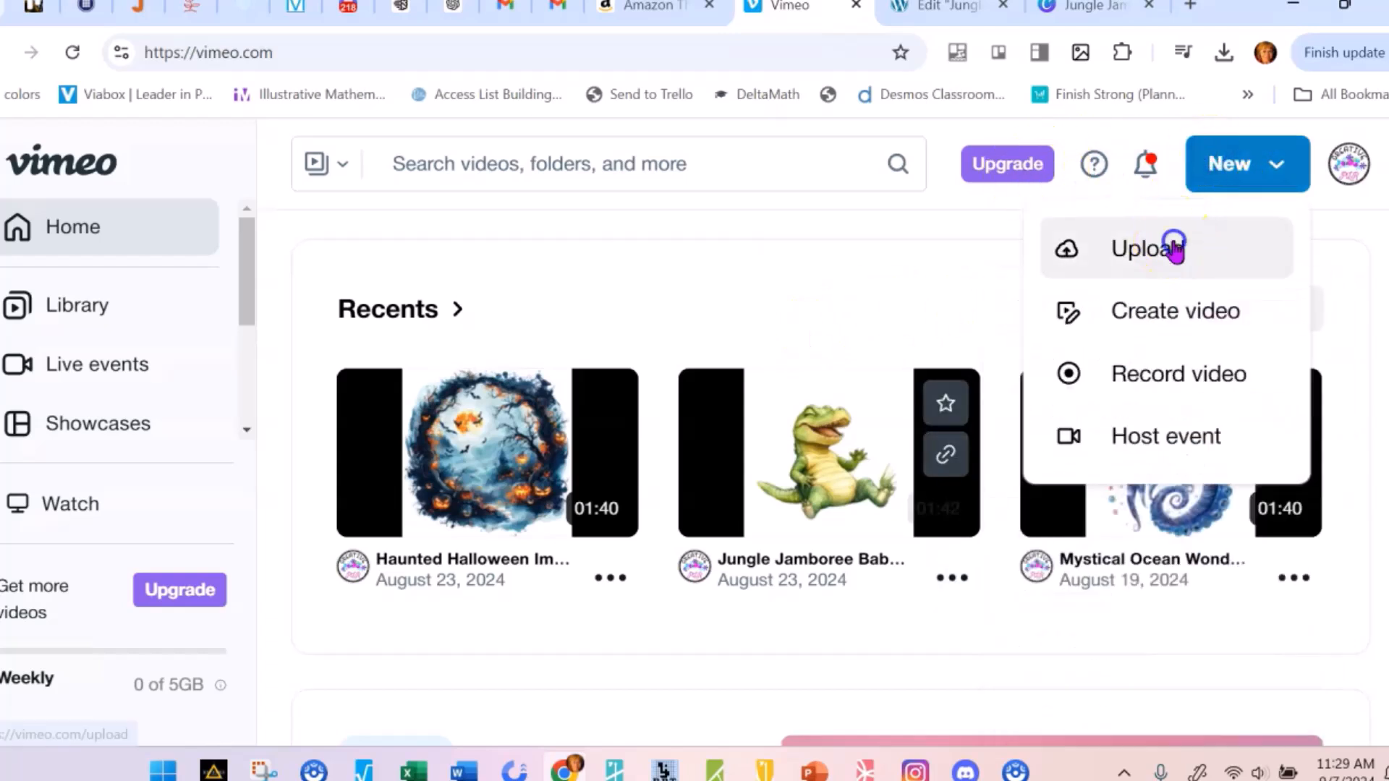
pyautogui.click(1174, 248)
pyautogui.click(719, 491)
pyautogui.scroll(-3, 629, 427)
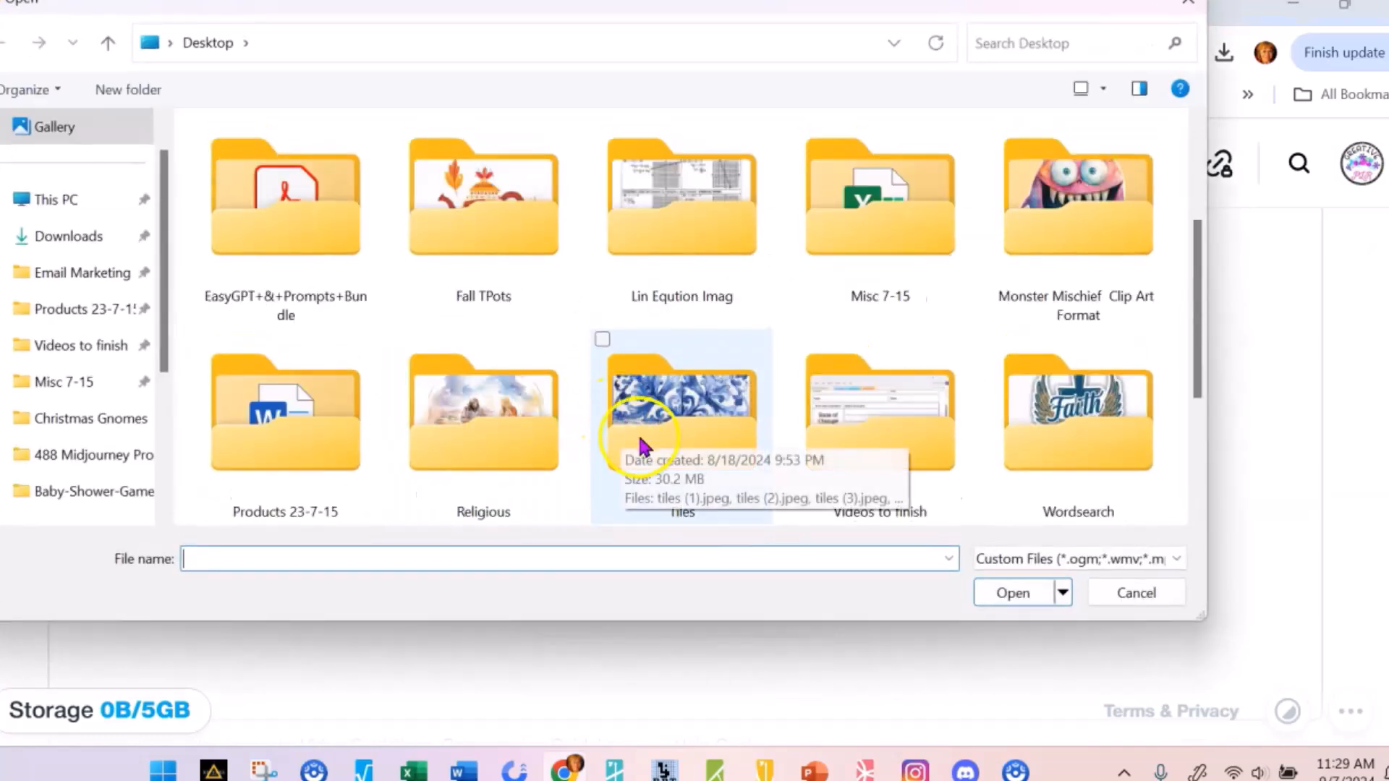
pyautogui.scroll(-3, 642, 446)
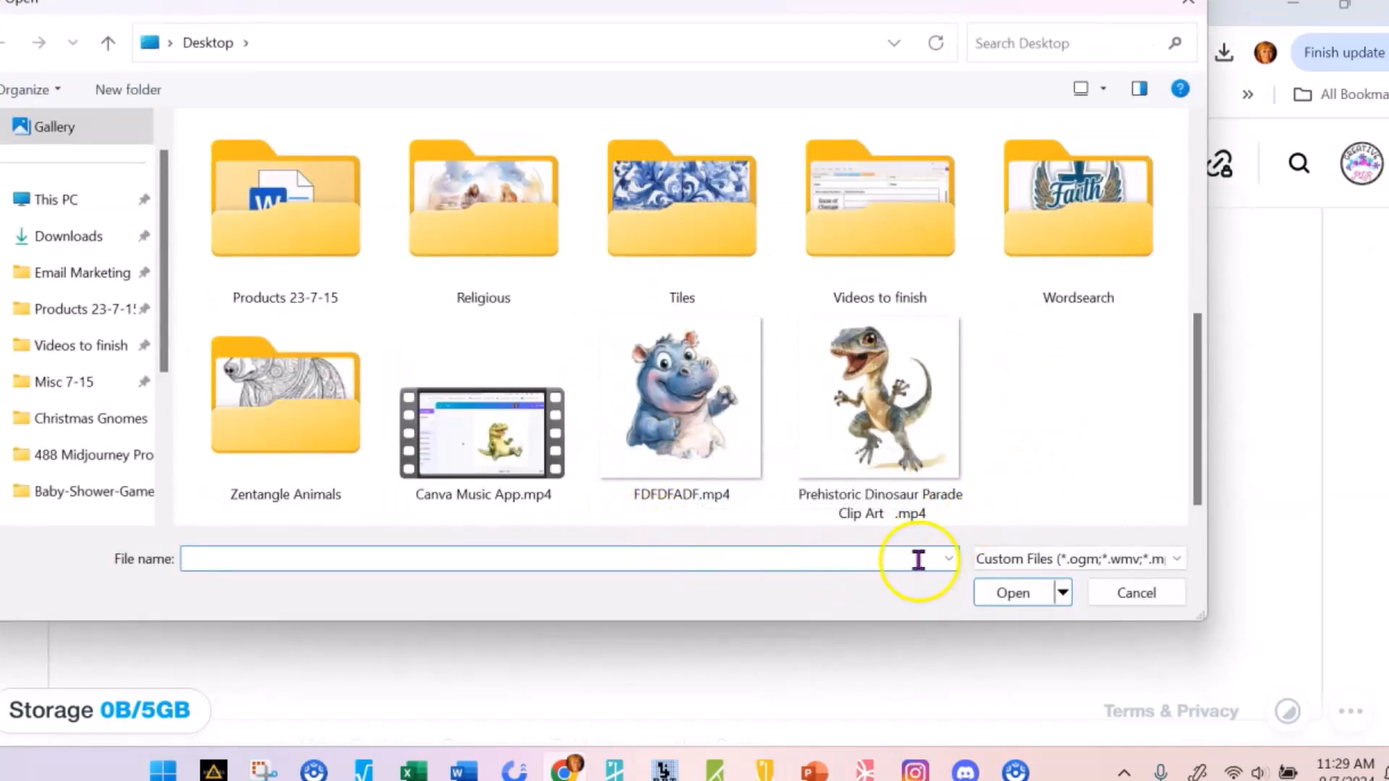
pyautogui.doubleClick(697, 412)
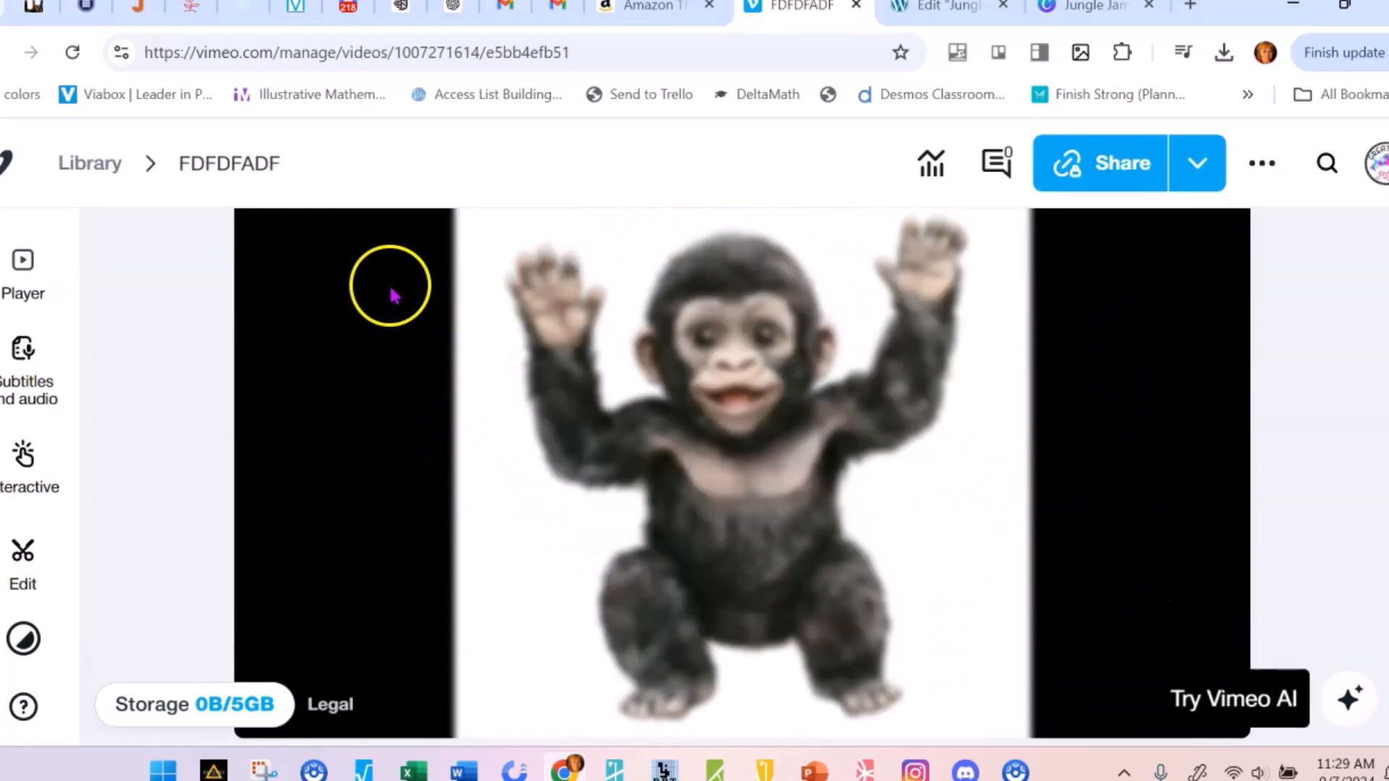
# Look over the uploaded FDFDFADF video's preview and title on its Vimeo page
pyautogui.scroll(-2, 611, 444)
pyautogui.scroll(-2, 1078, 405)
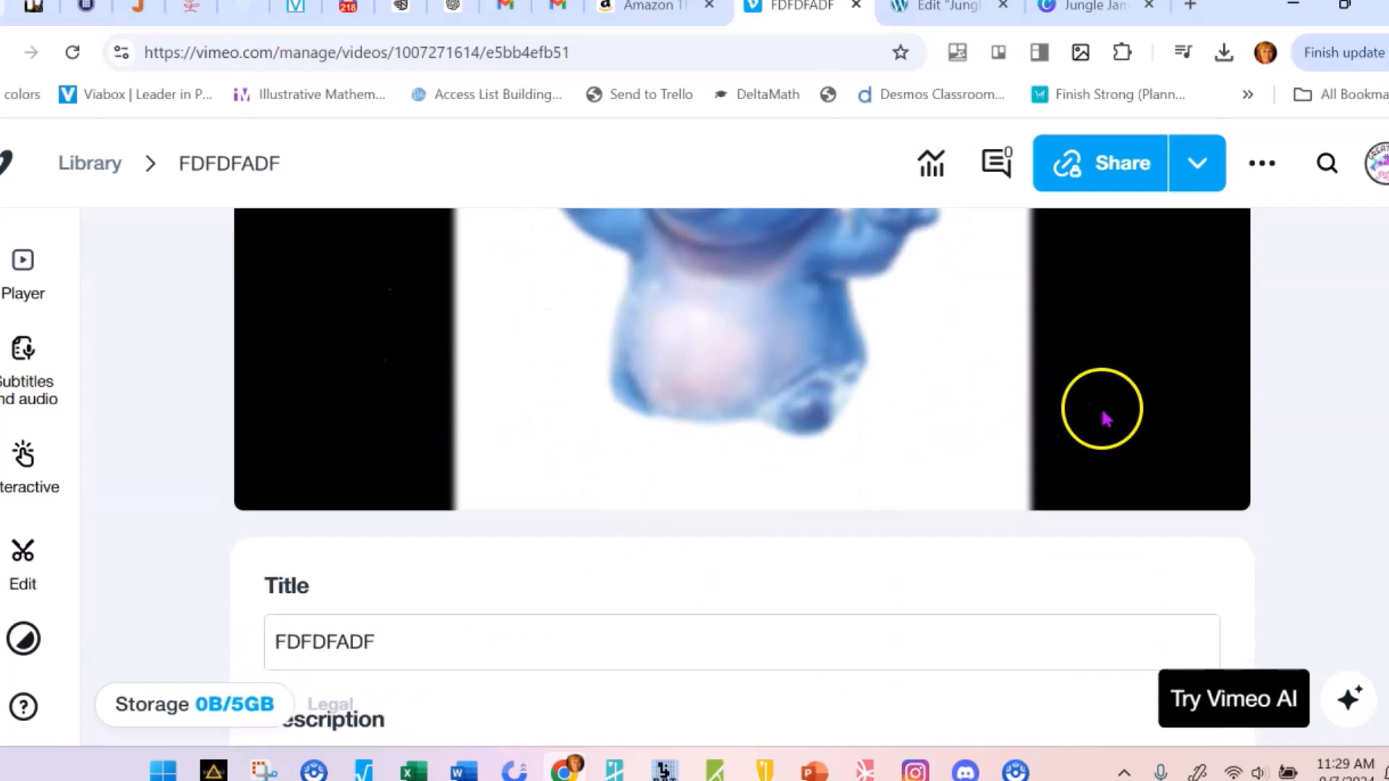
pyautogui.scroll(5, 1138, 431)
pyautogui.scroll(1, 1141, 438)
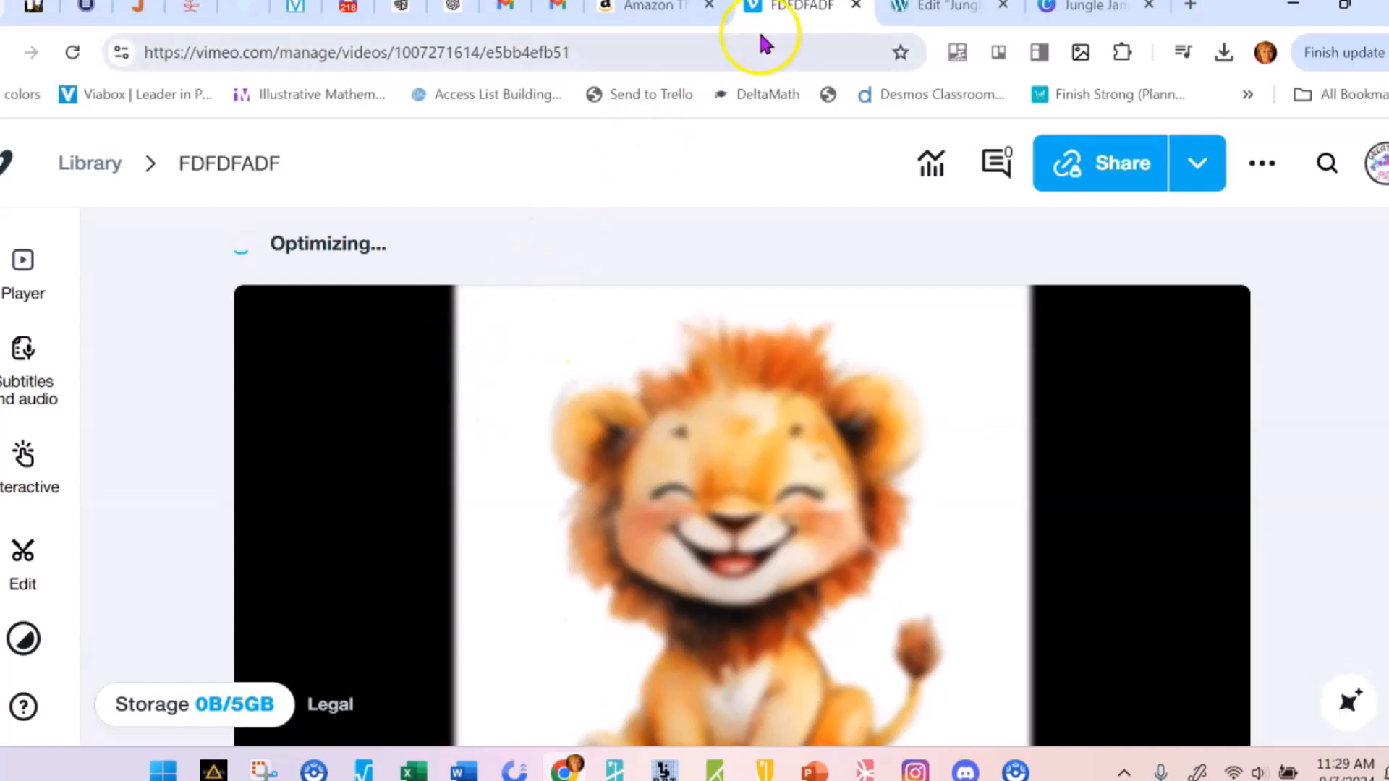
# Switch back to the Elementor product page and add a second one-column section with a Video widget below the first placeholder video
pyautogui.click(944, 7)
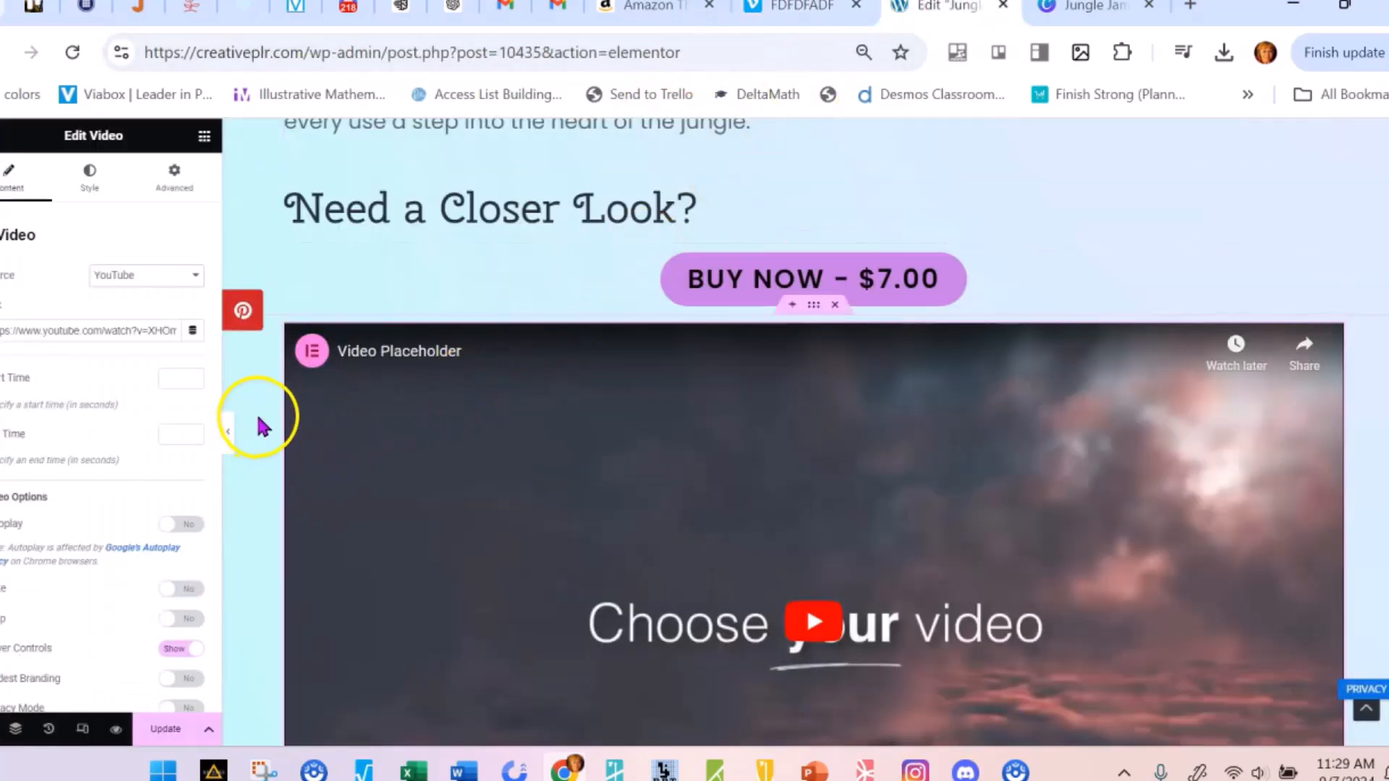
pyautogui.scroll(-8, 583, 533)
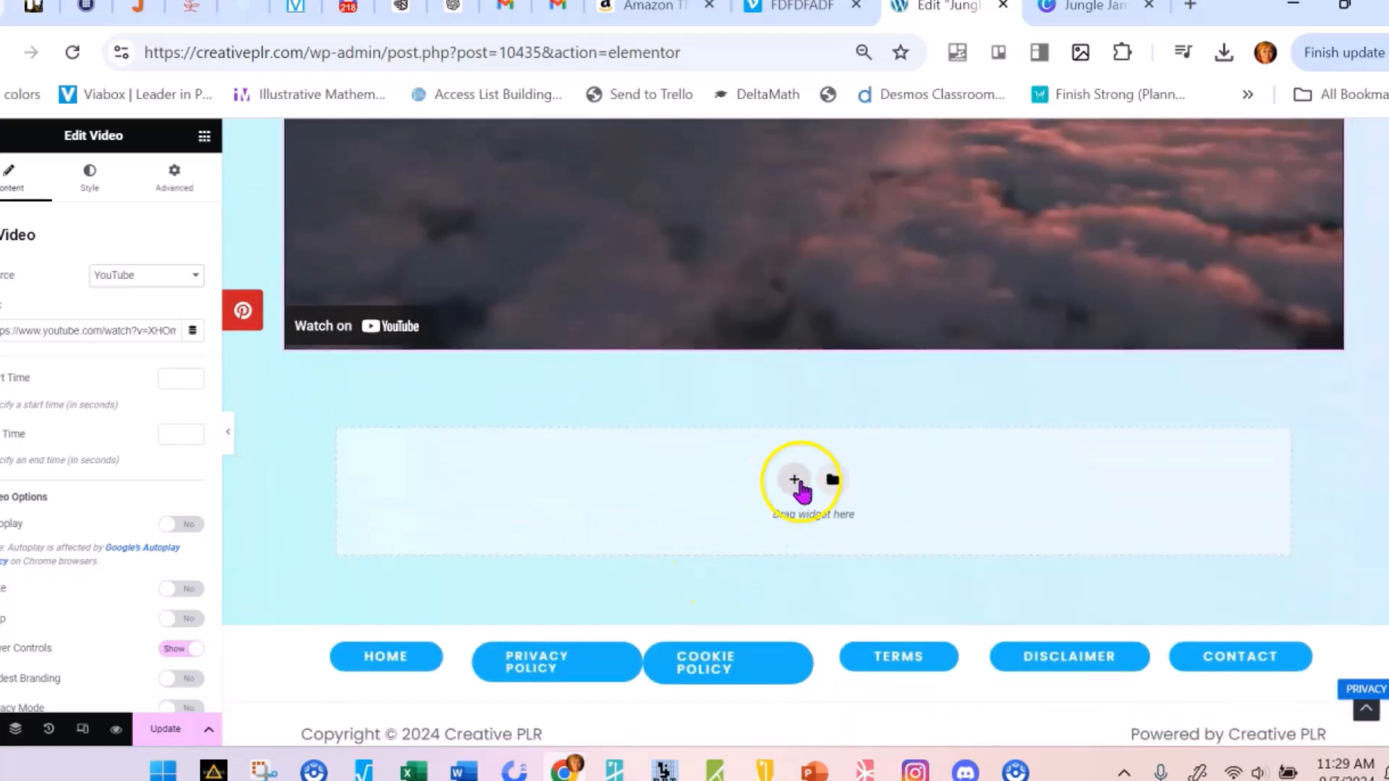
pyautogui.click(797, 481)
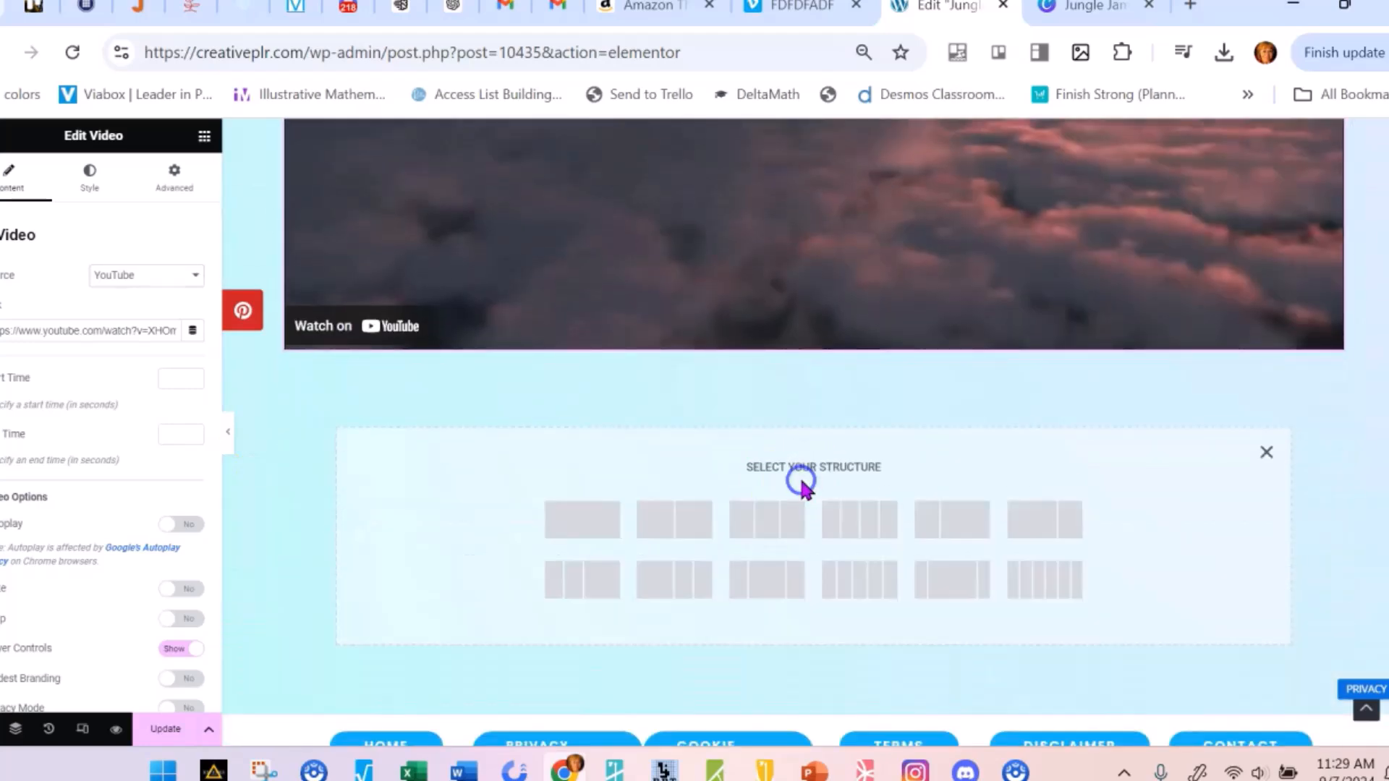
pyautogui.click(595, 533)
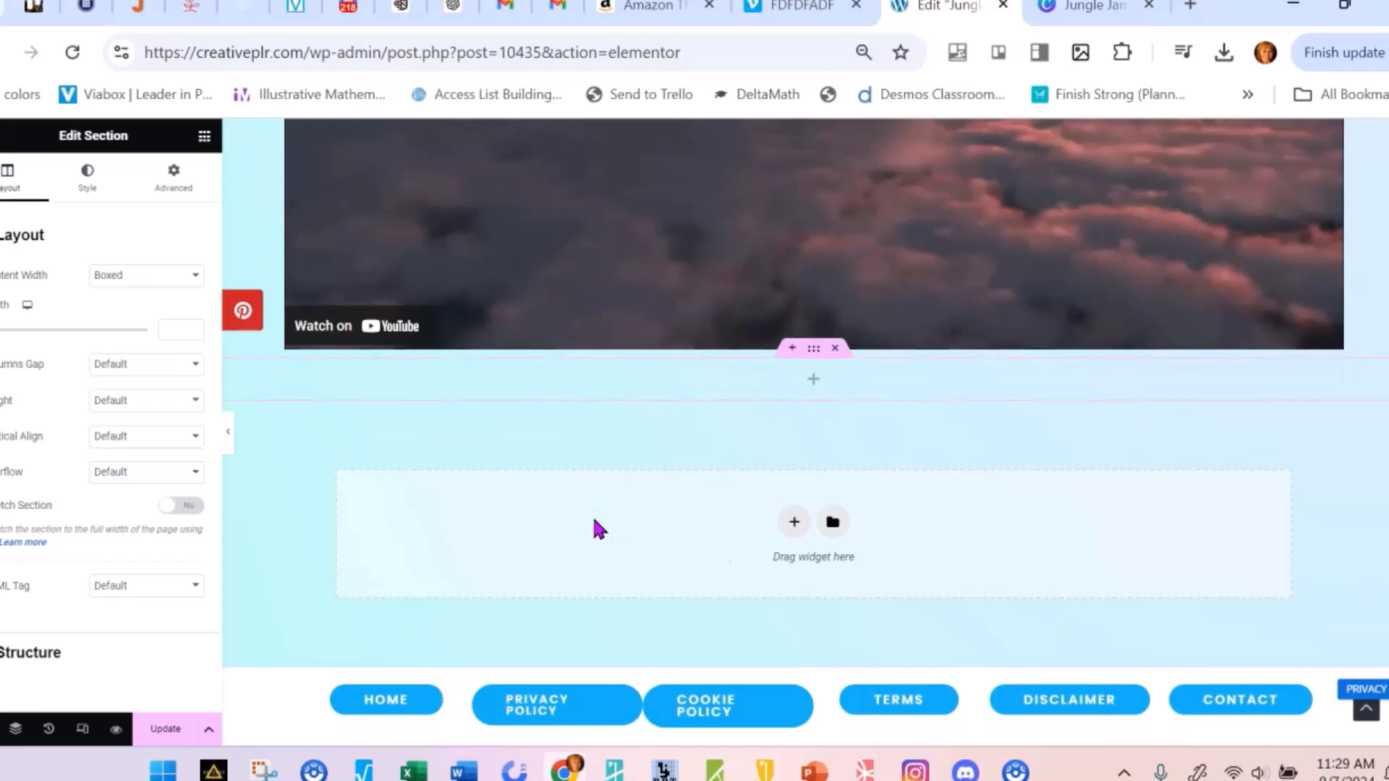
pyautogui.click(623, 389)
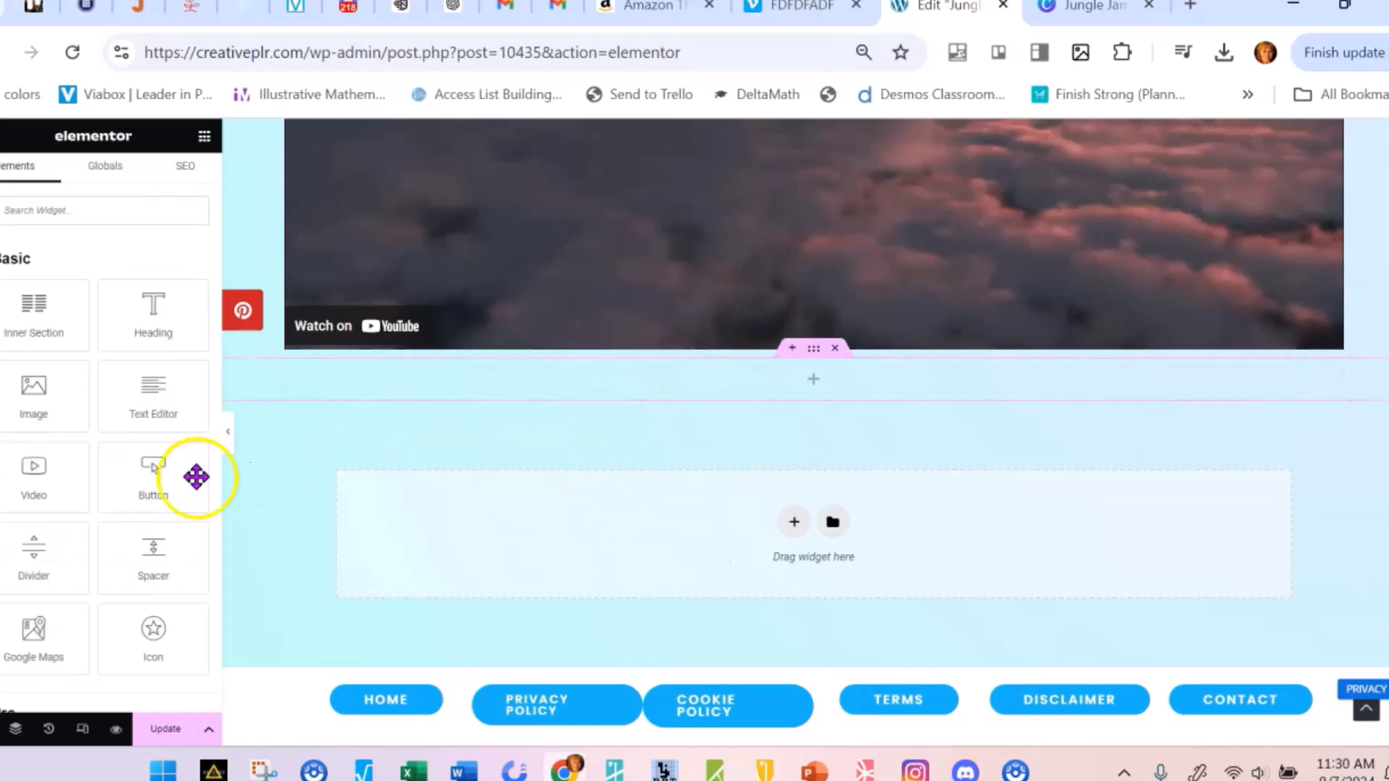
pyautogui.moveTo(31, 463); pyautogui.dragTo(564, 377)
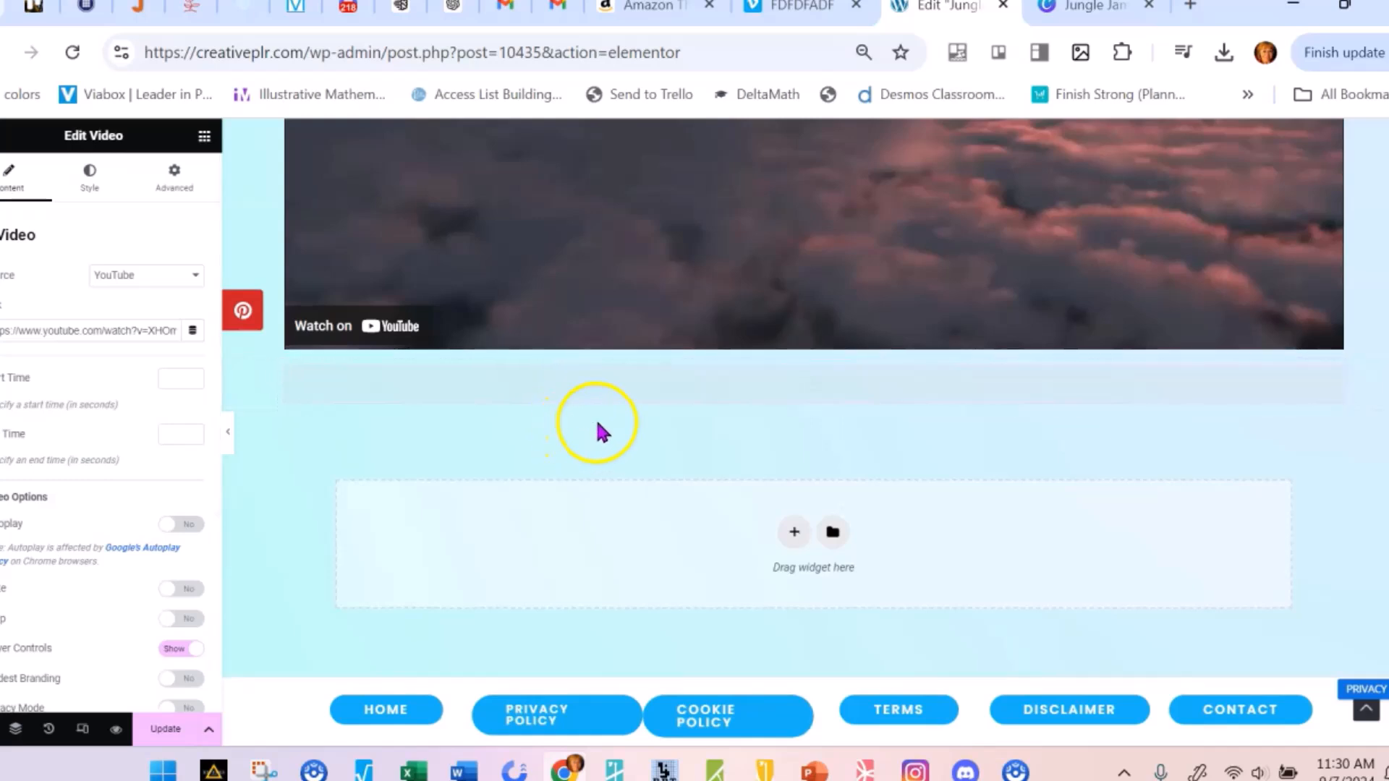
pyautogui.scroll(-5, 552, 390)
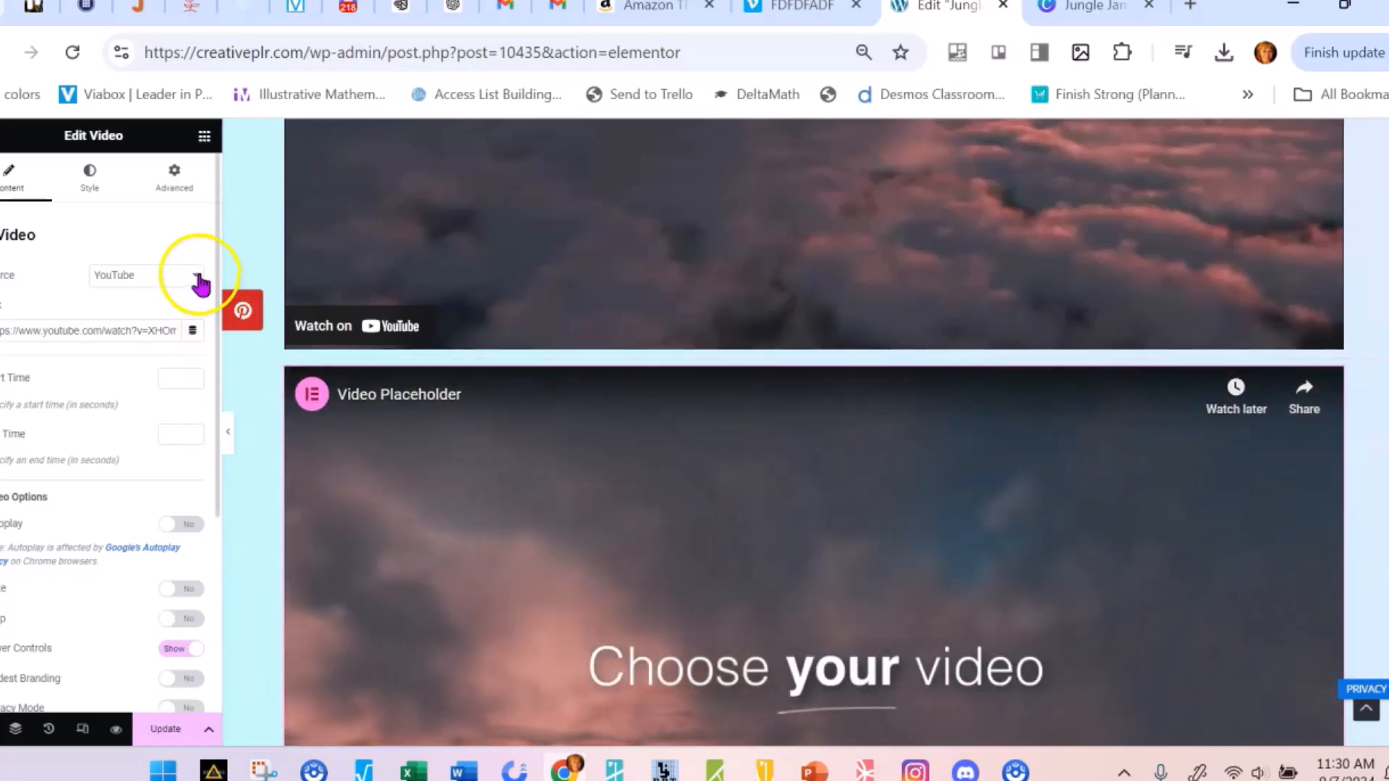
# Set the second Video widget's source to Self Hosted
pyautogui.click(192, 275)
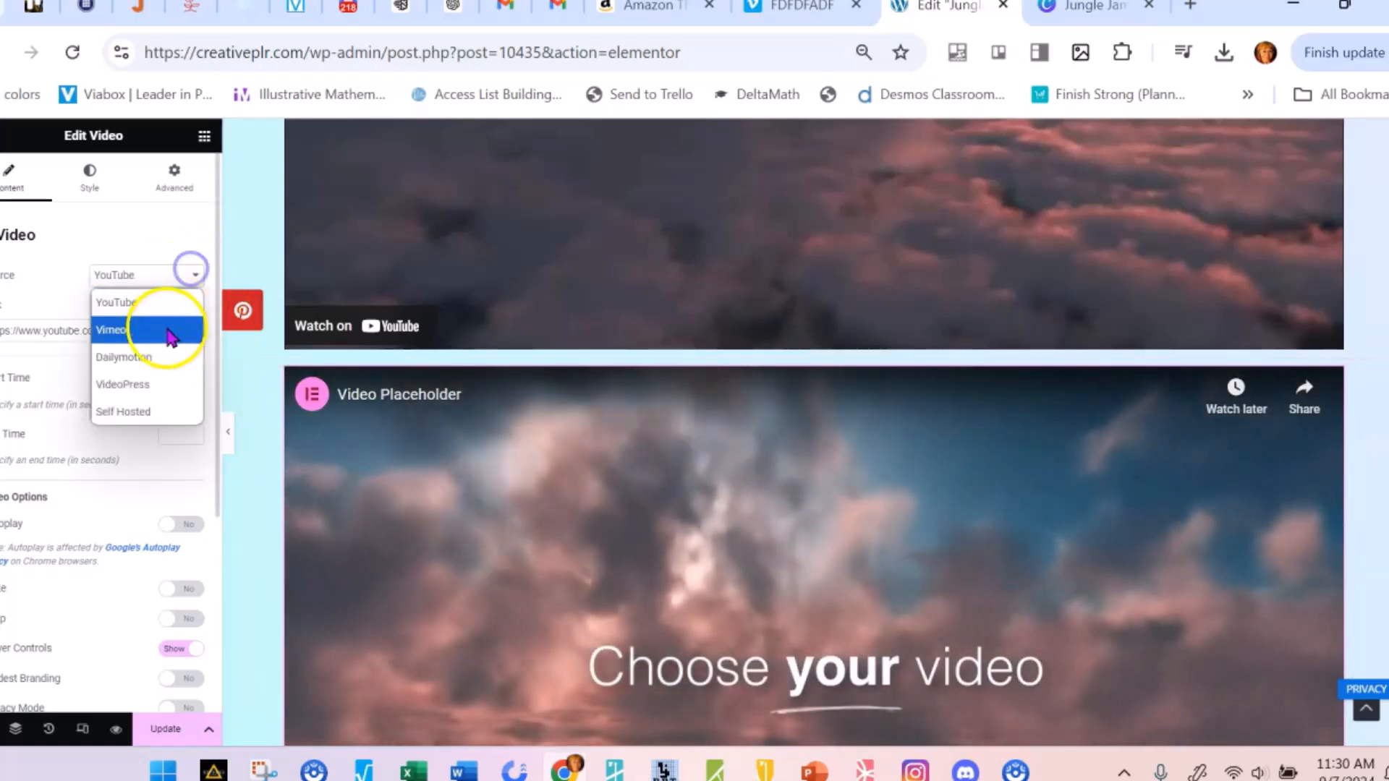
pyautogui.click(175, 411)
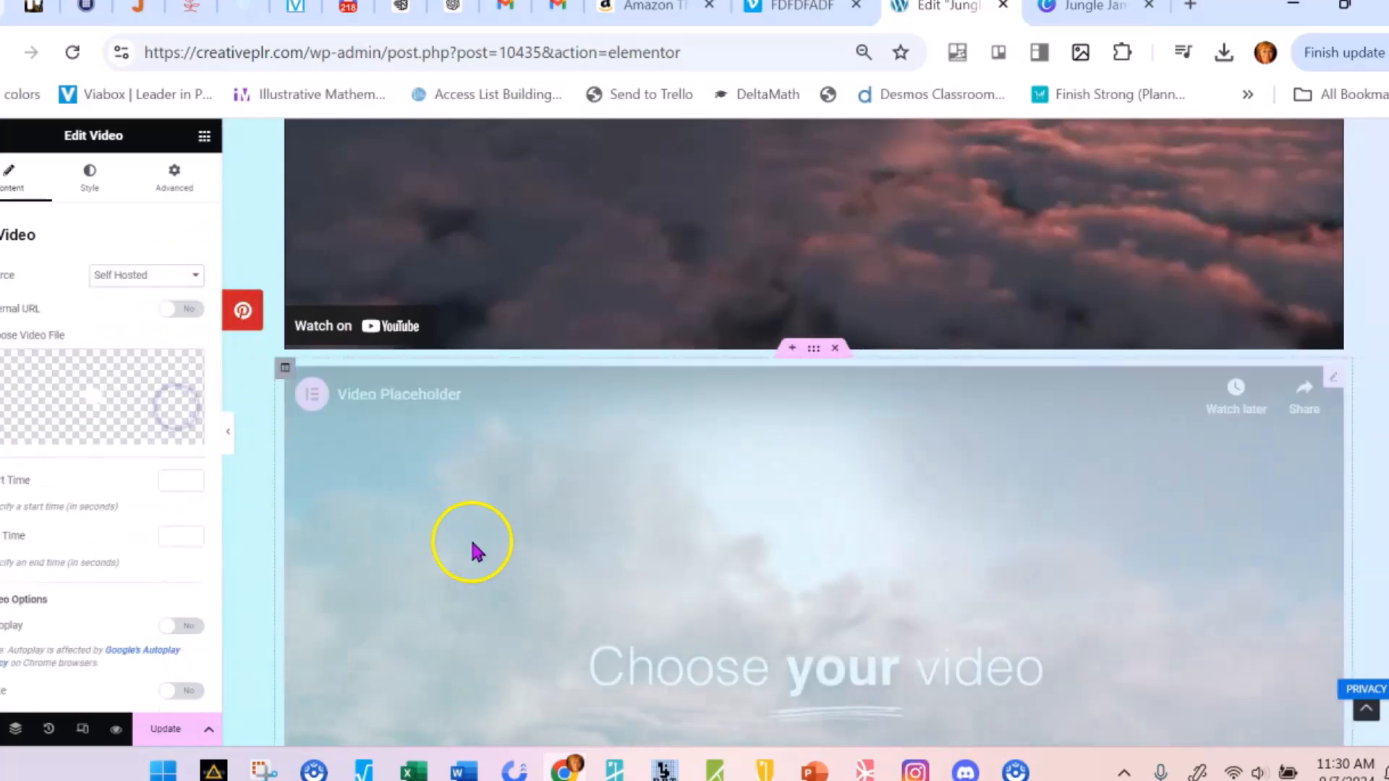
pyautogui.scroll(-1, 471, 548)
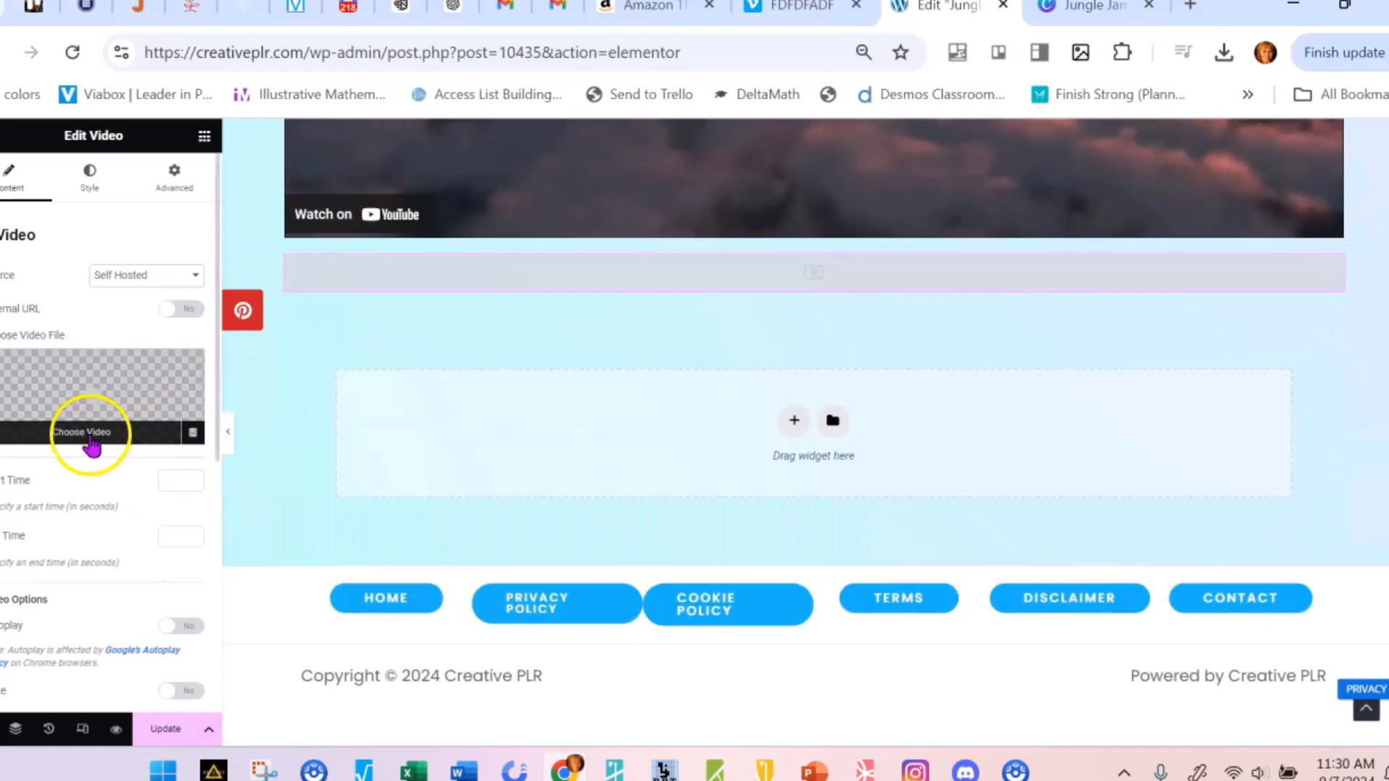
# Upload FDFDFADF.mp4 from the Desktop folder to the media library and use it as the second Video widget's file
pyautogui.click(93, 442)
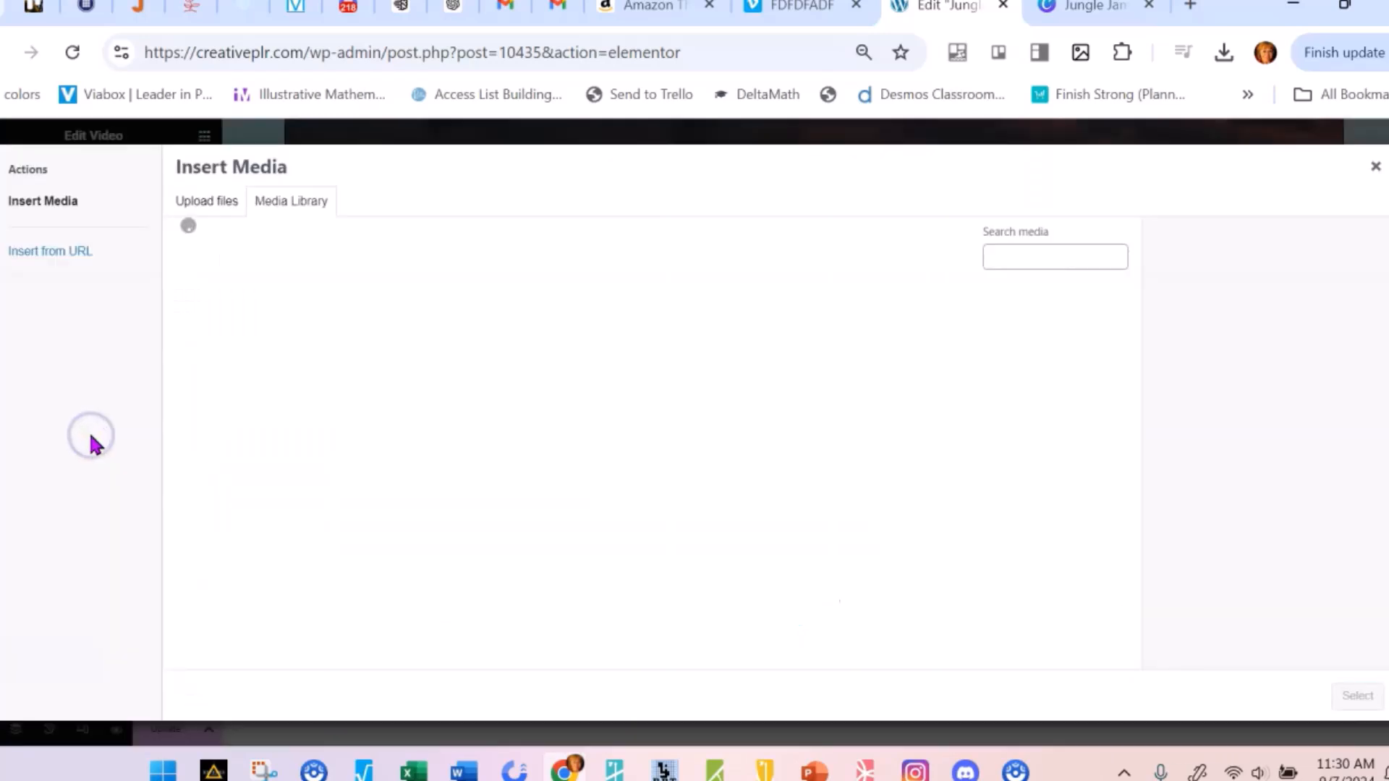
pyautogui.click(209, 202)
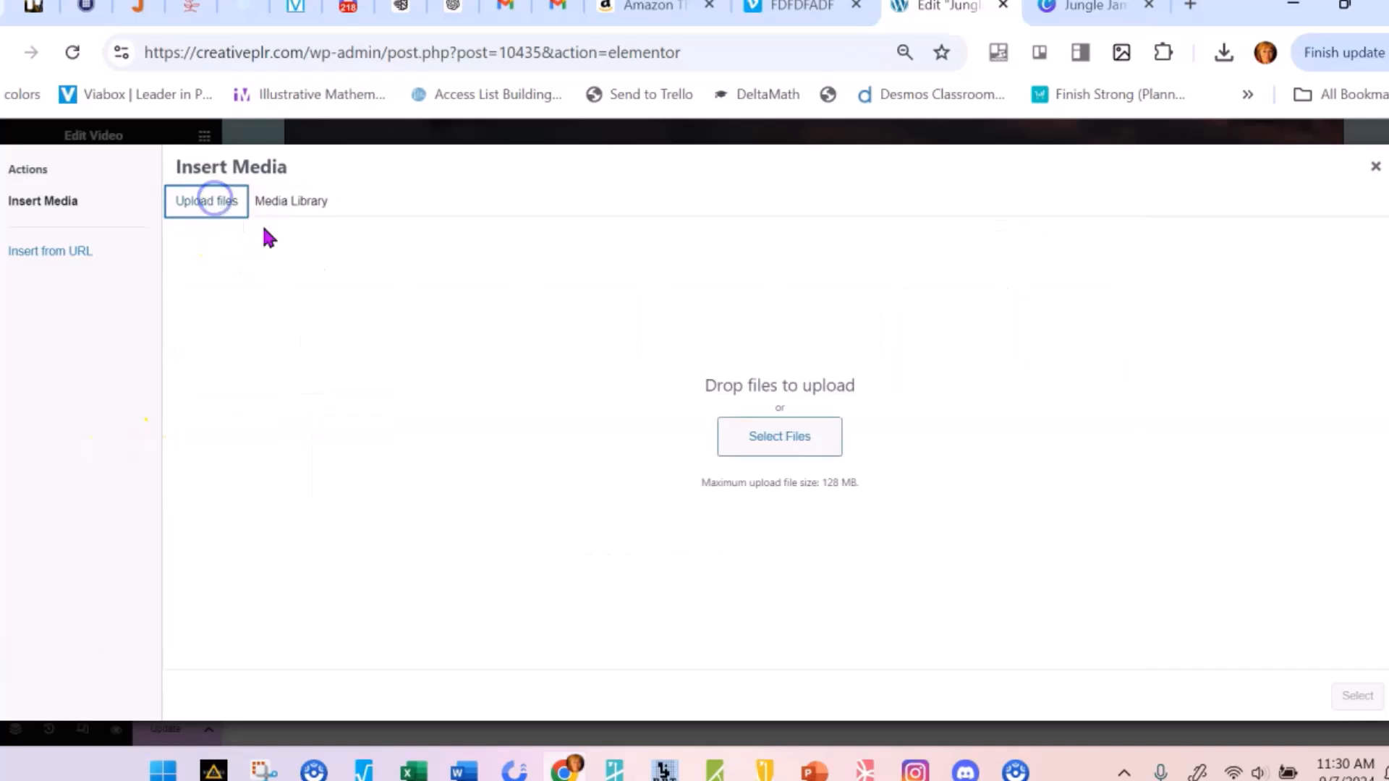
pyautogui.click(780, 437)
pyautogui.scroll(-4, 675, 441)
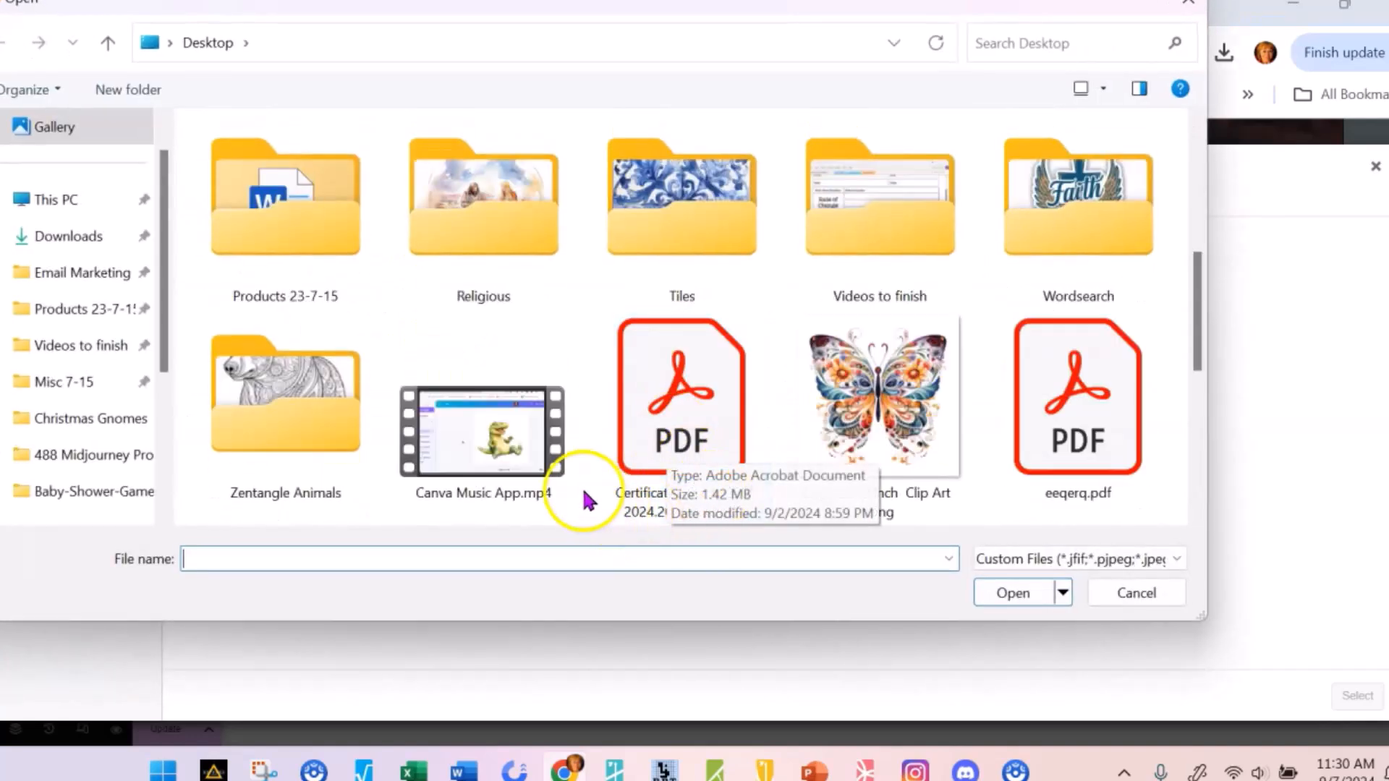
pyautogui.scroll(-3, 605, 504)
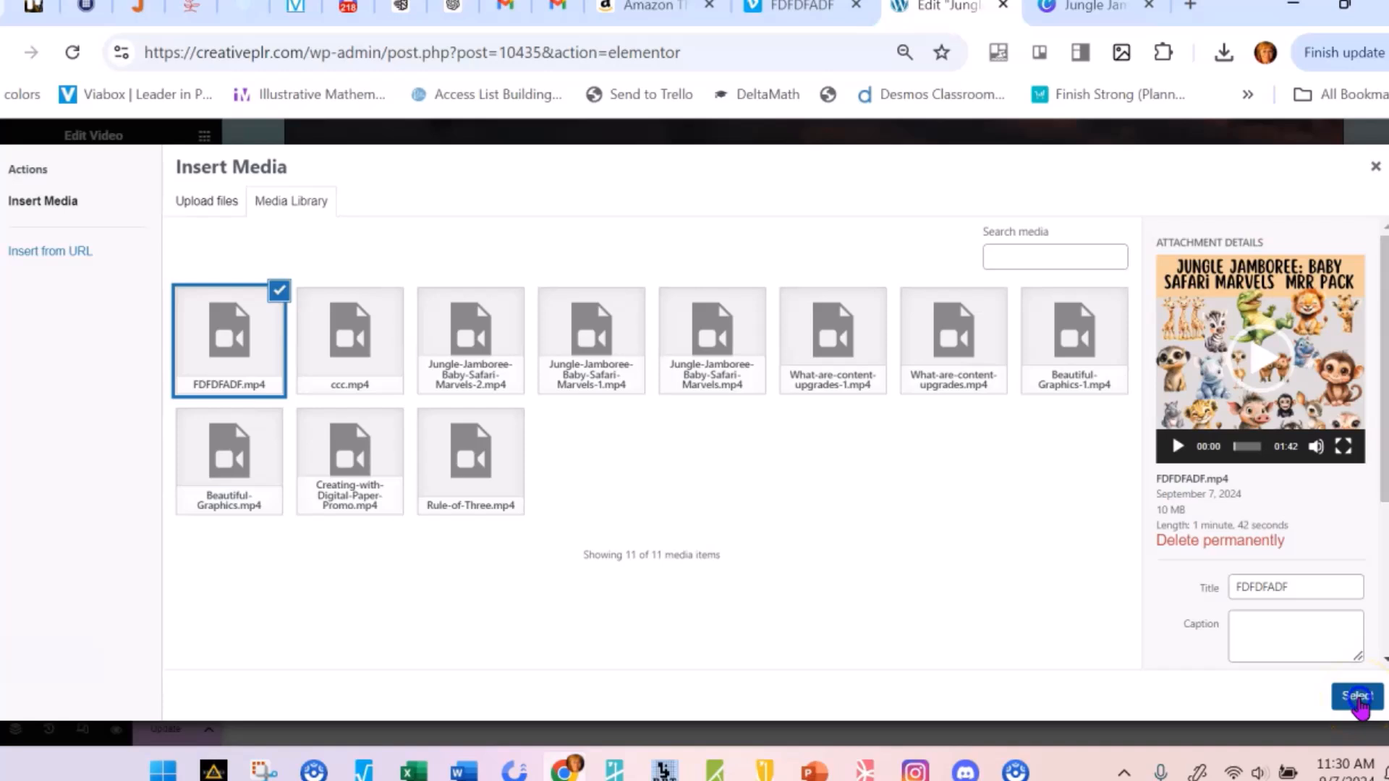
pyautogui.click(1358, 697)
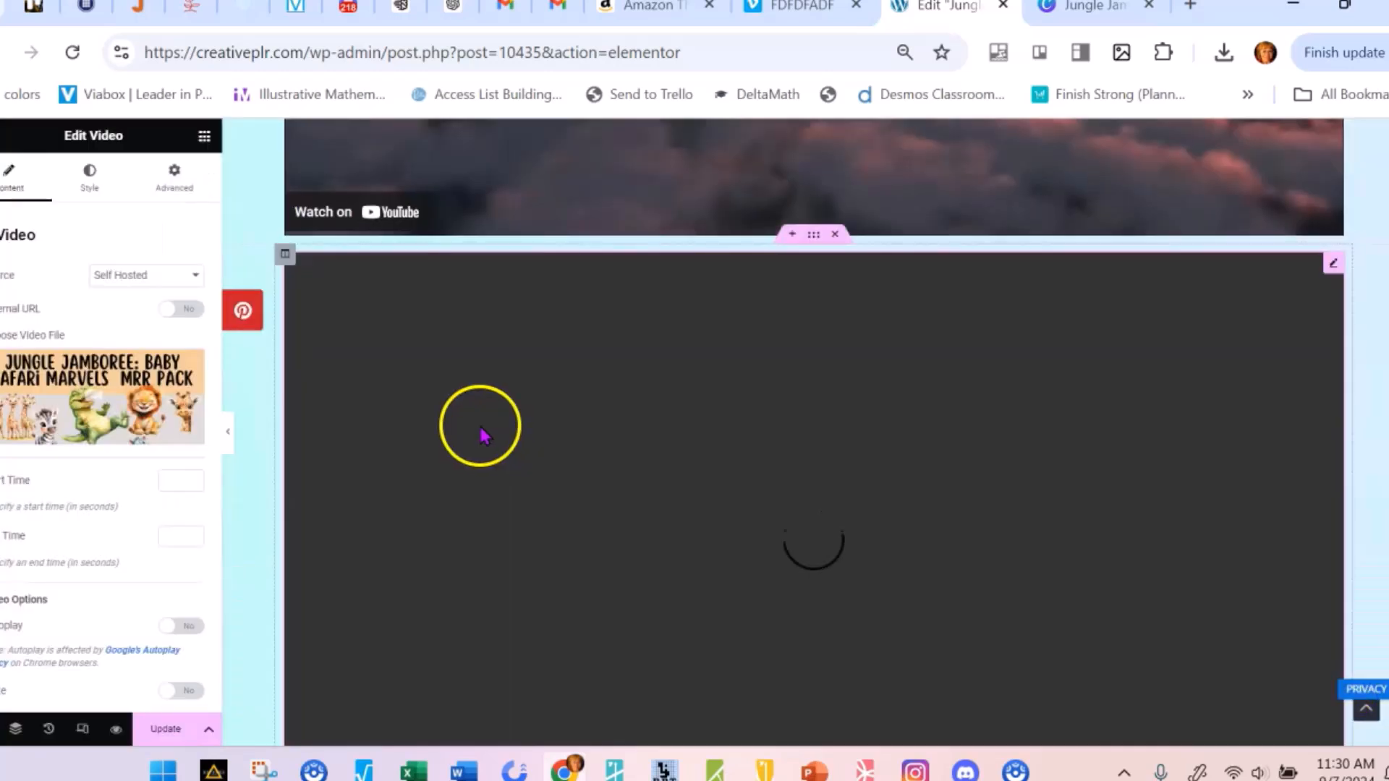
# Examine how the self-hosted video fits its frame below the placeholder video
pyautogui.scroll(-4, 590, 469)
pyautogui.scroll(5, 769, 427)
pyautogui.scroll(3, 745, 439)
pyautogui.scroll(-6, 720, 403)
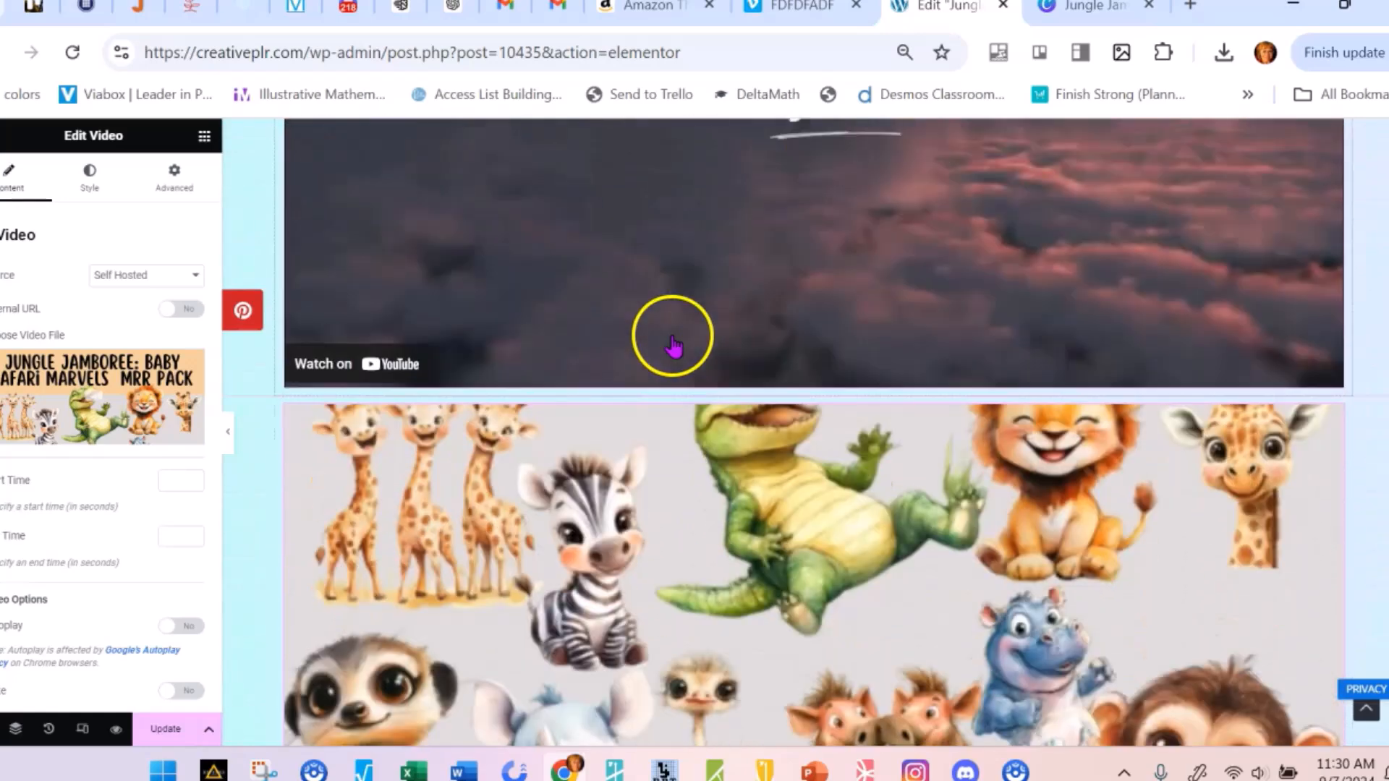
pyautogui.scroll(3, 796, 455)
pyautogui.scroll(-3, 803, 463)
pyautogui.scroll(2, 808, 474)
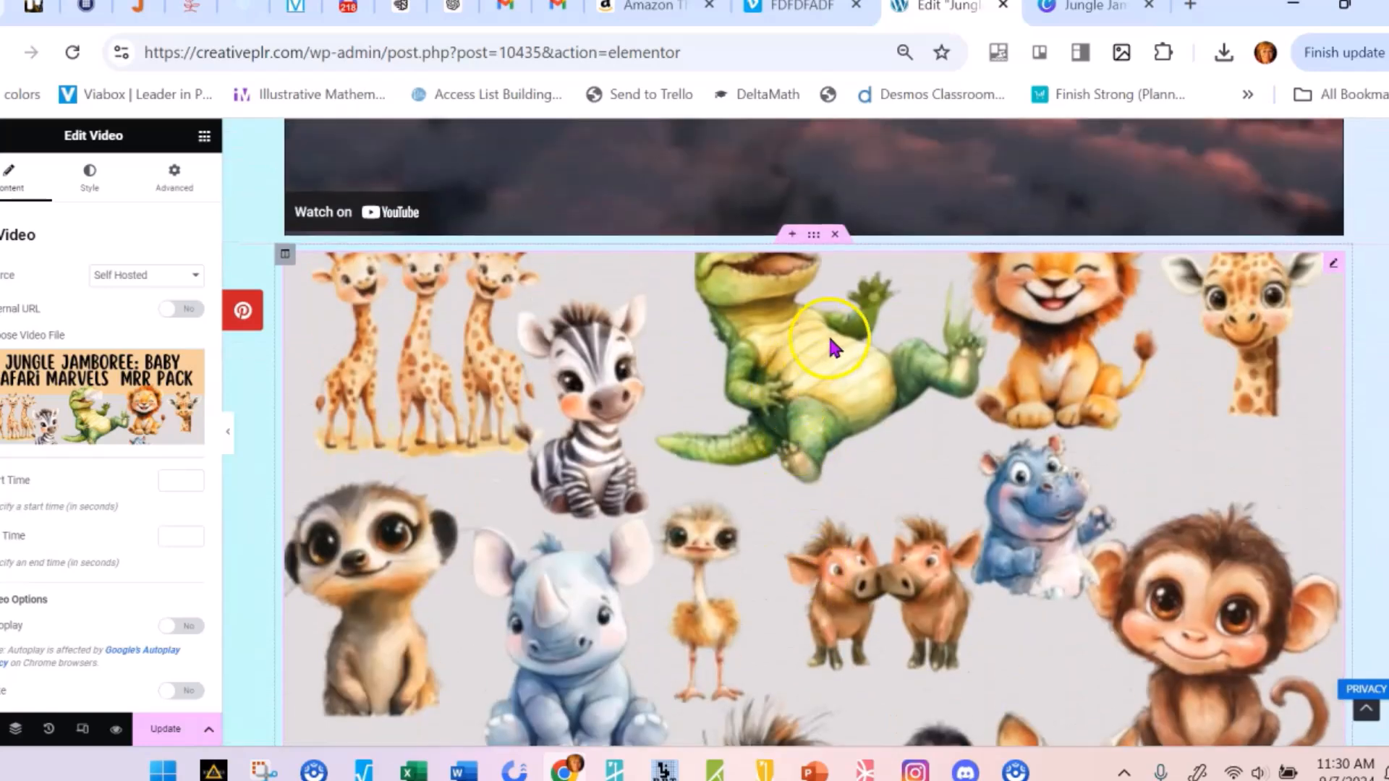
pyautogui.scroll(4, 832, 344)
pyautogui.scroll(-3, 688, 381)
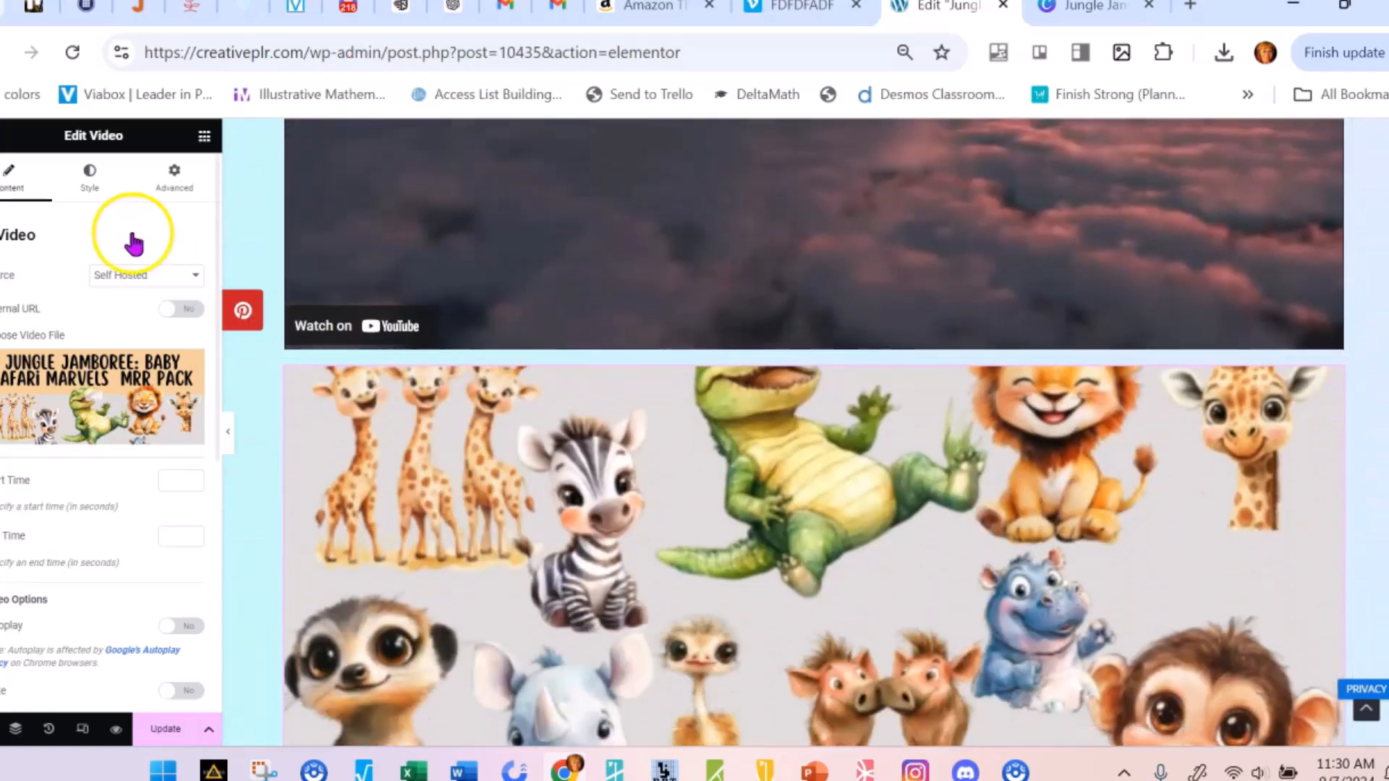
# Set the self-hosted video's aspect ratio to 1:1 and check its full frame on the page
pyautogui.click(89, 172)
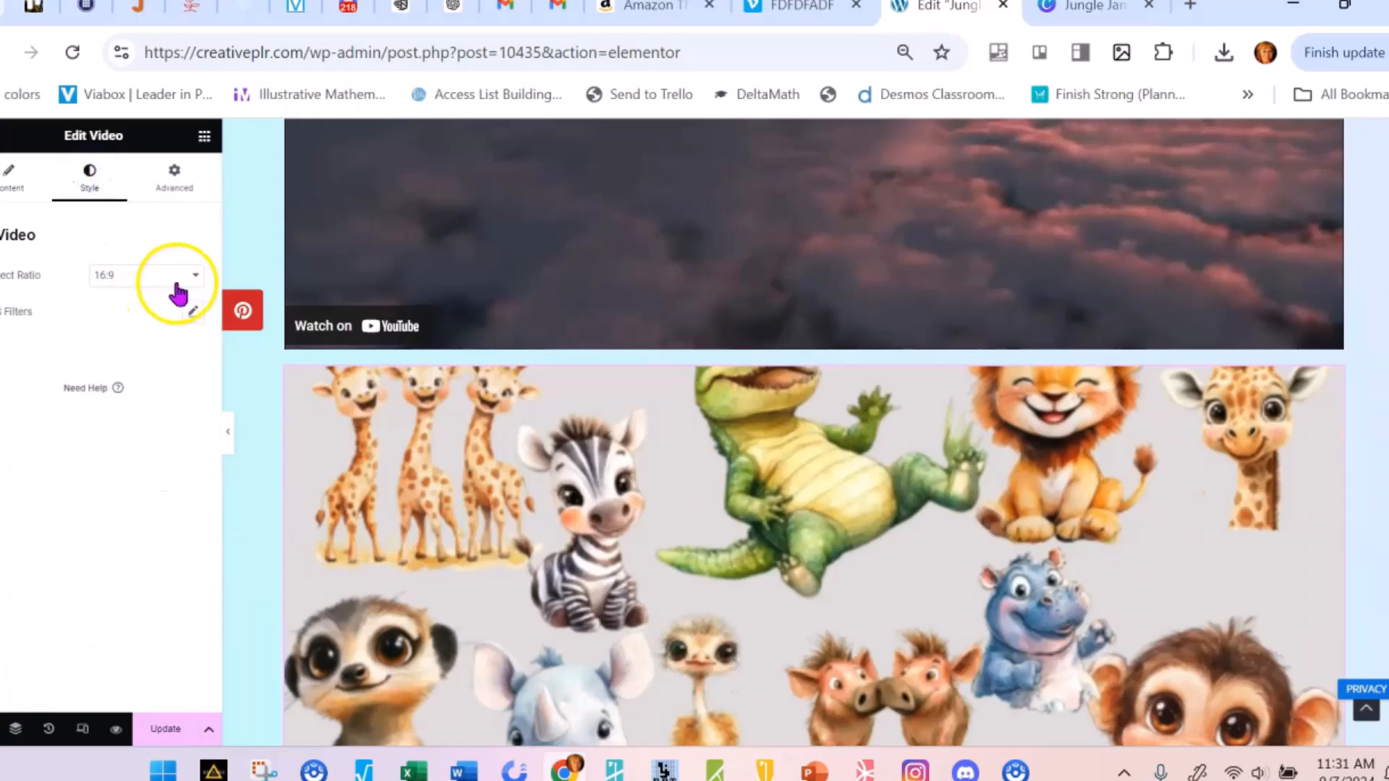
pyautogui.click(190, 275)
pyautogui.click(165, 303)
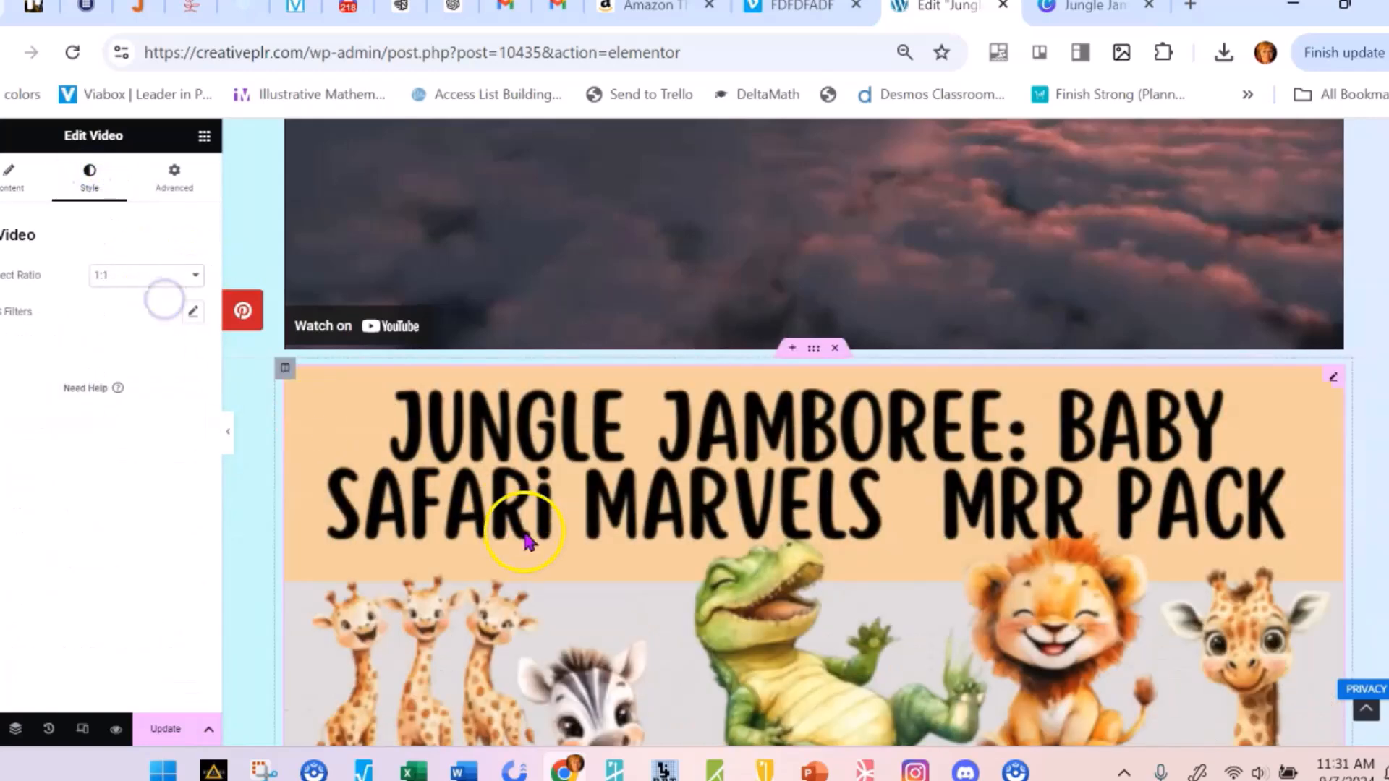
pyautogui.scroll(-12, 525, 541)
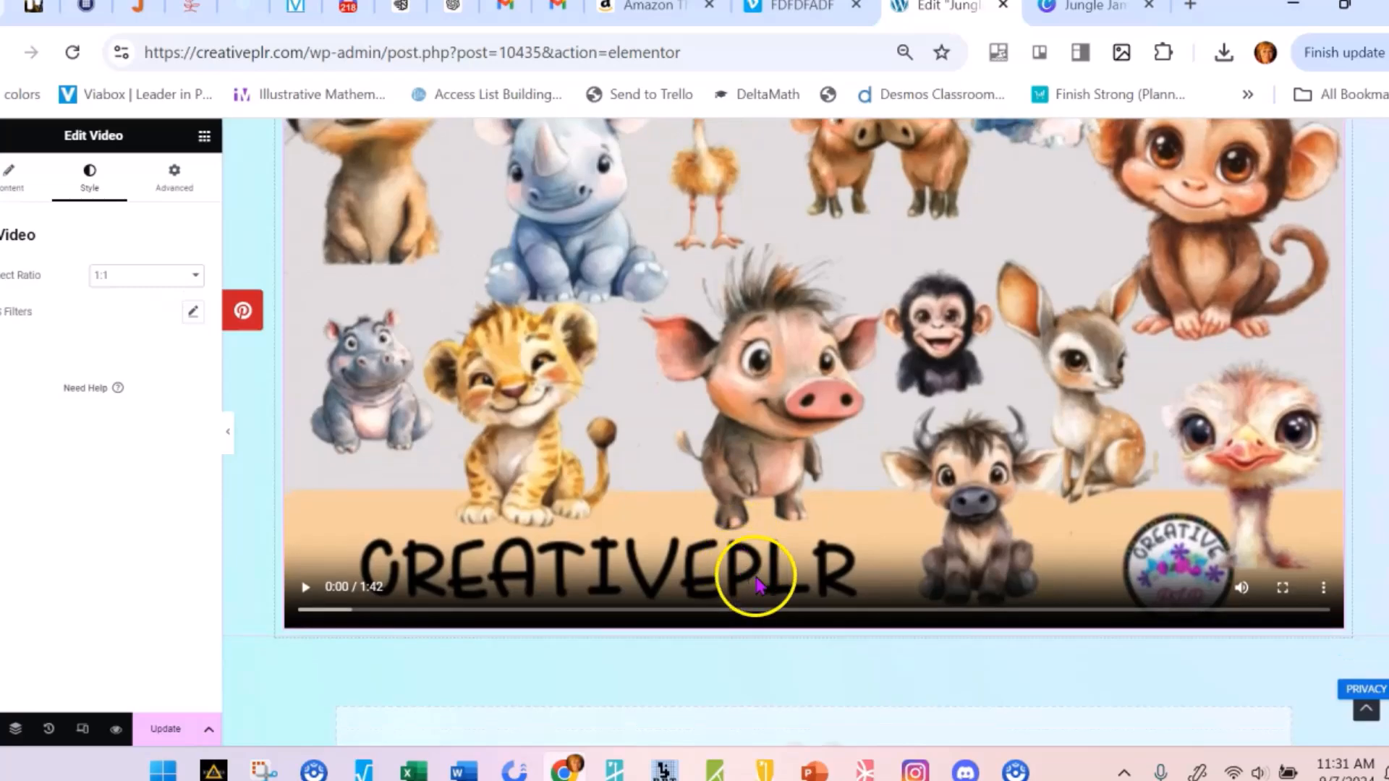
pyautogui.scroll(15, 759, 572)
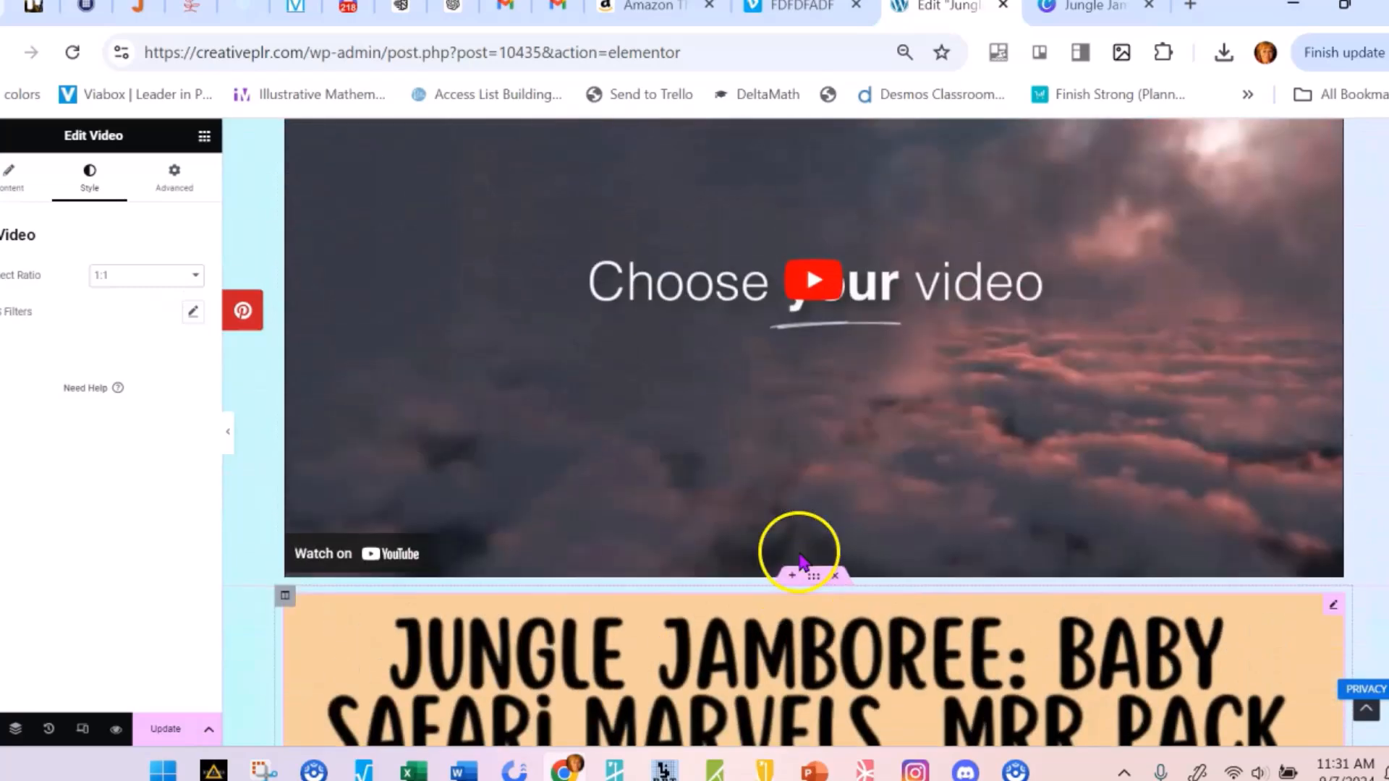
pyautogui.scroll(-14, 801, 561)
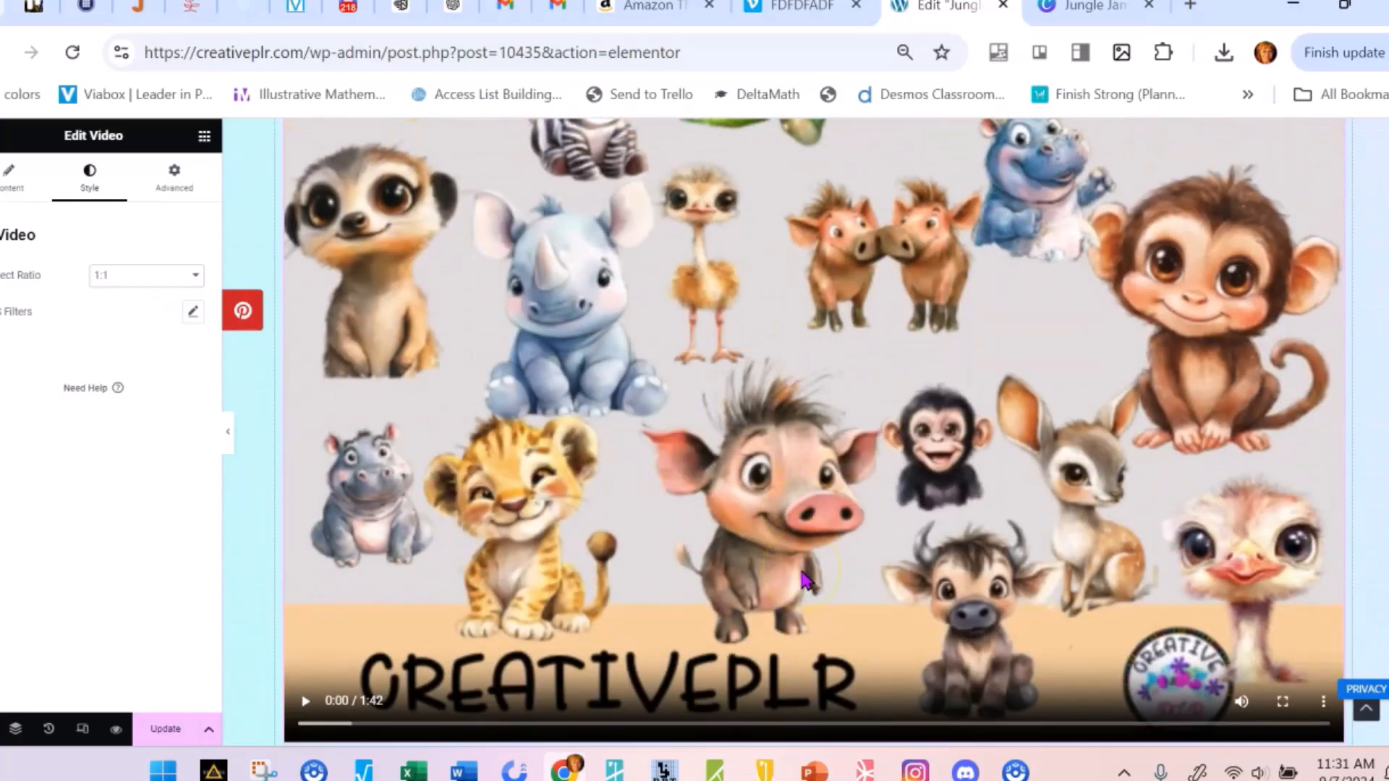
pyautogui.scroll(2, 803, 579)
# Try the 3:2 and 9:16 aspect ratios on the self-hosted video and return it to 1:1
pyautogui.click(198, 275)
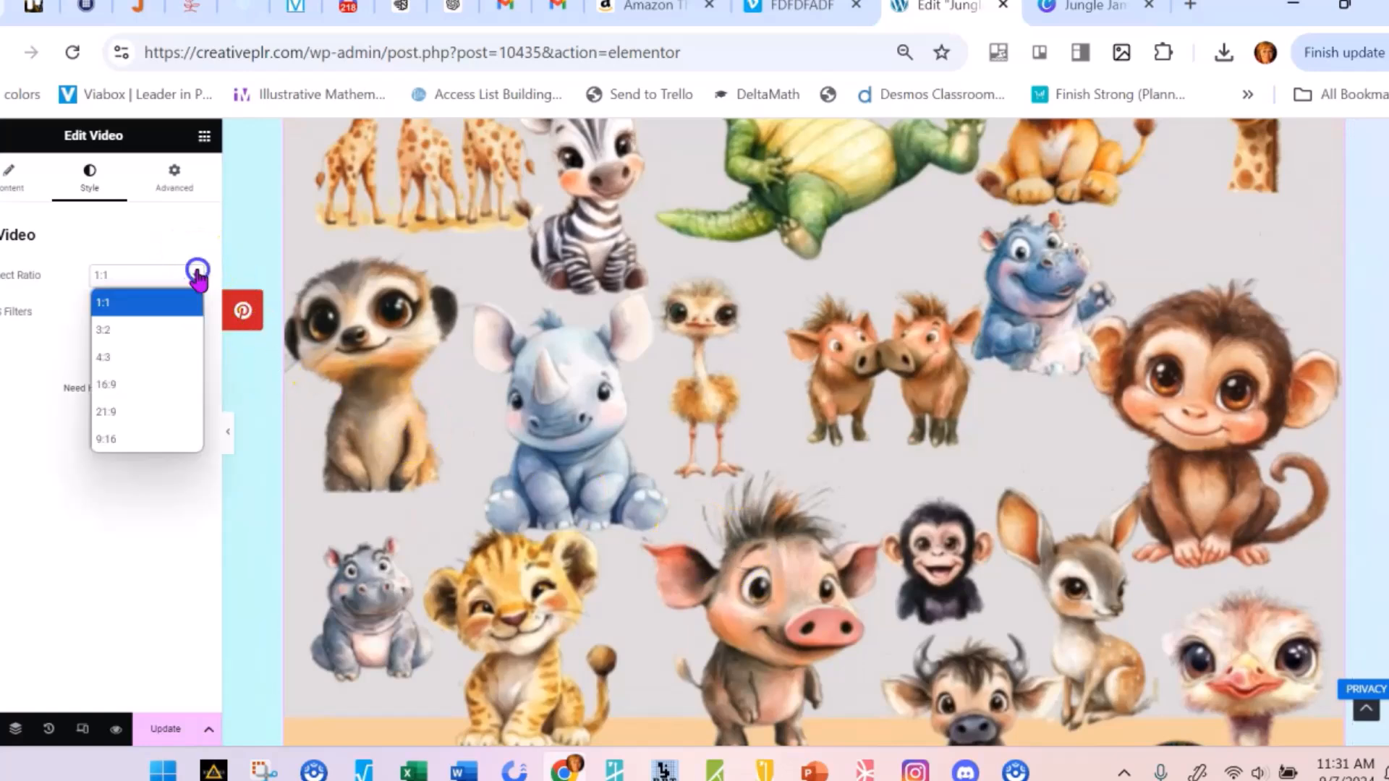
pyautogui.click(148, 331)
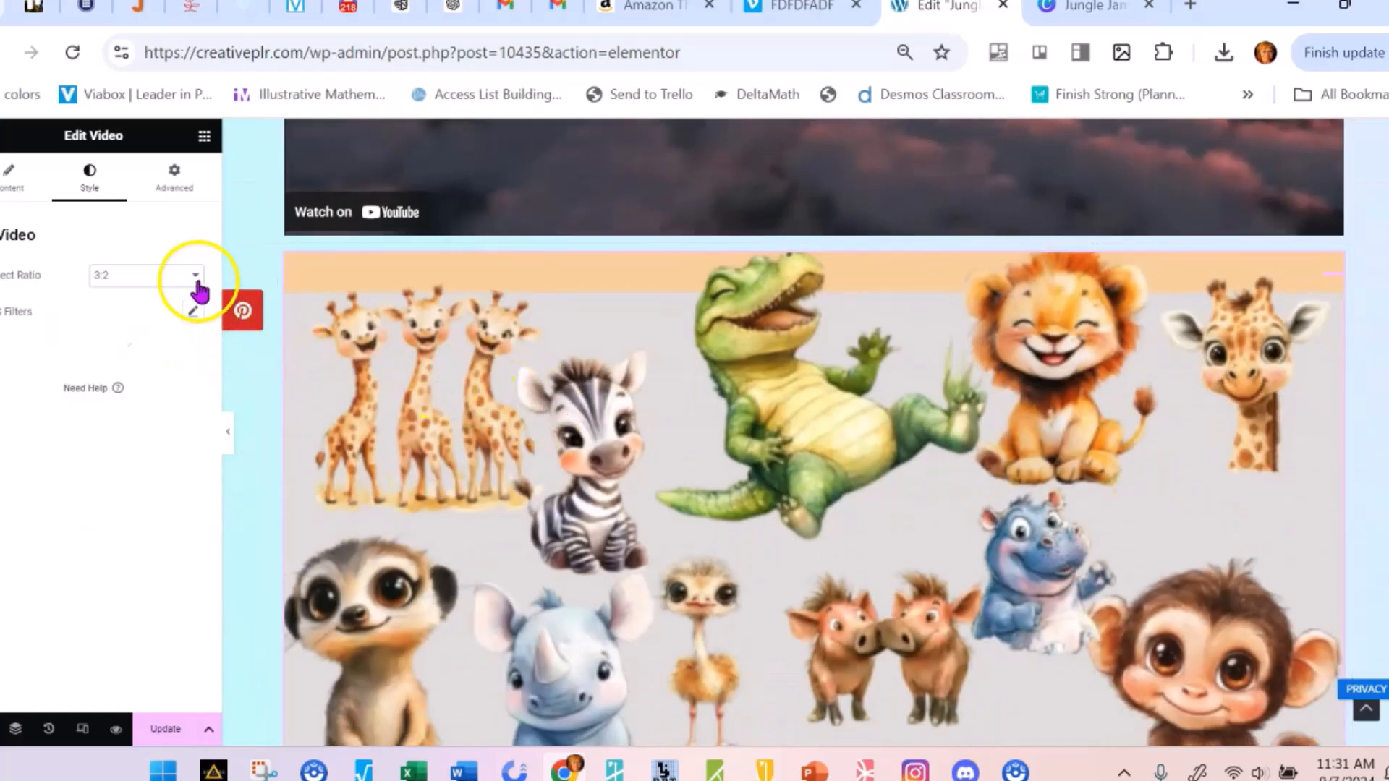
pyautogui.click(194, 279)
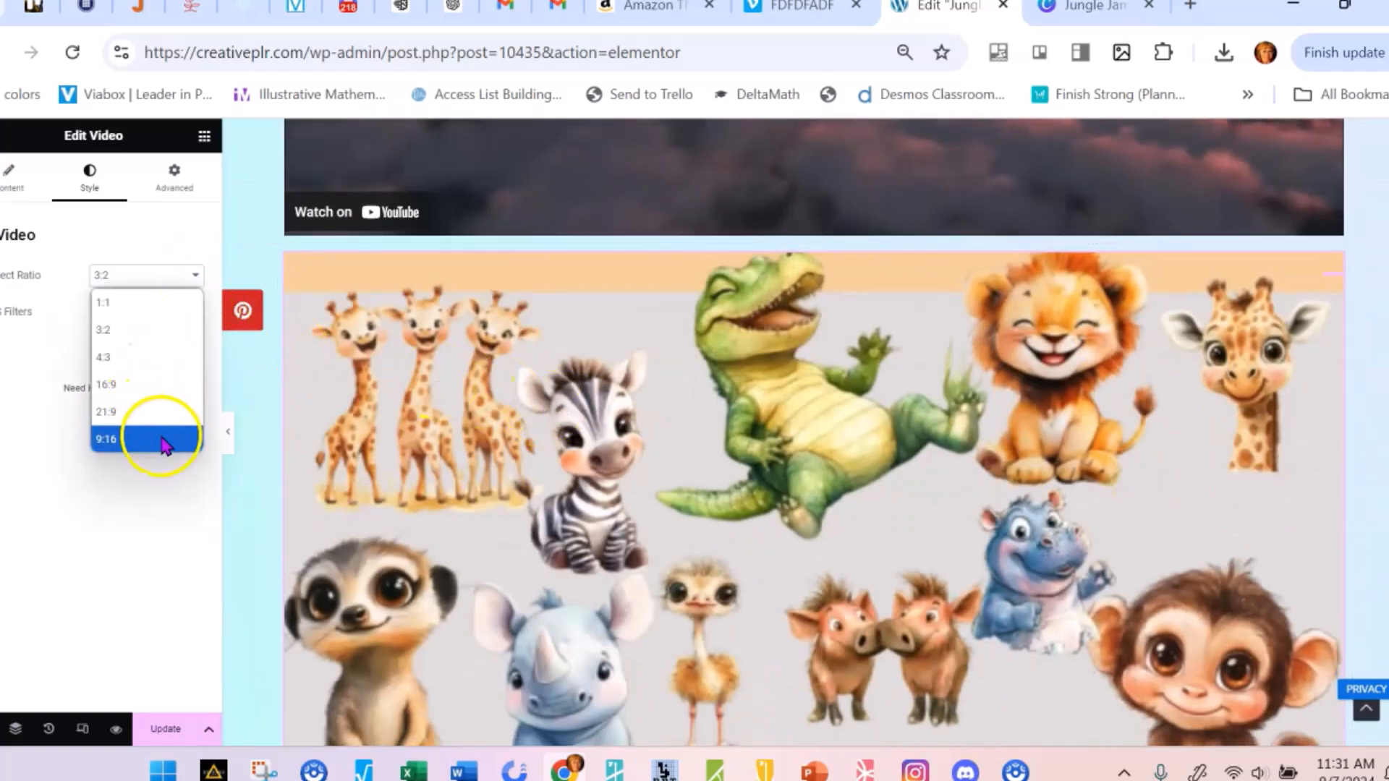
pyautogui.click(162, 440)
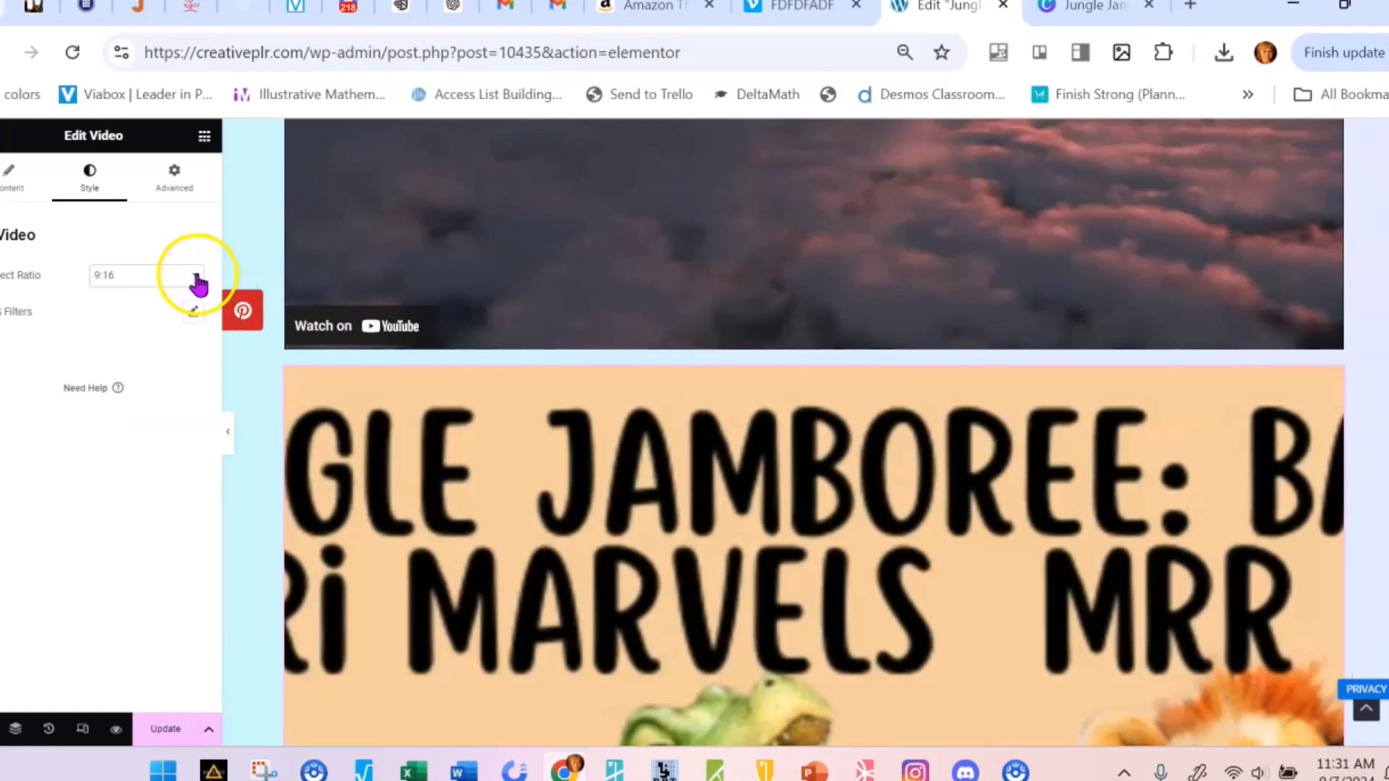
pyautogui.click(196, 283)
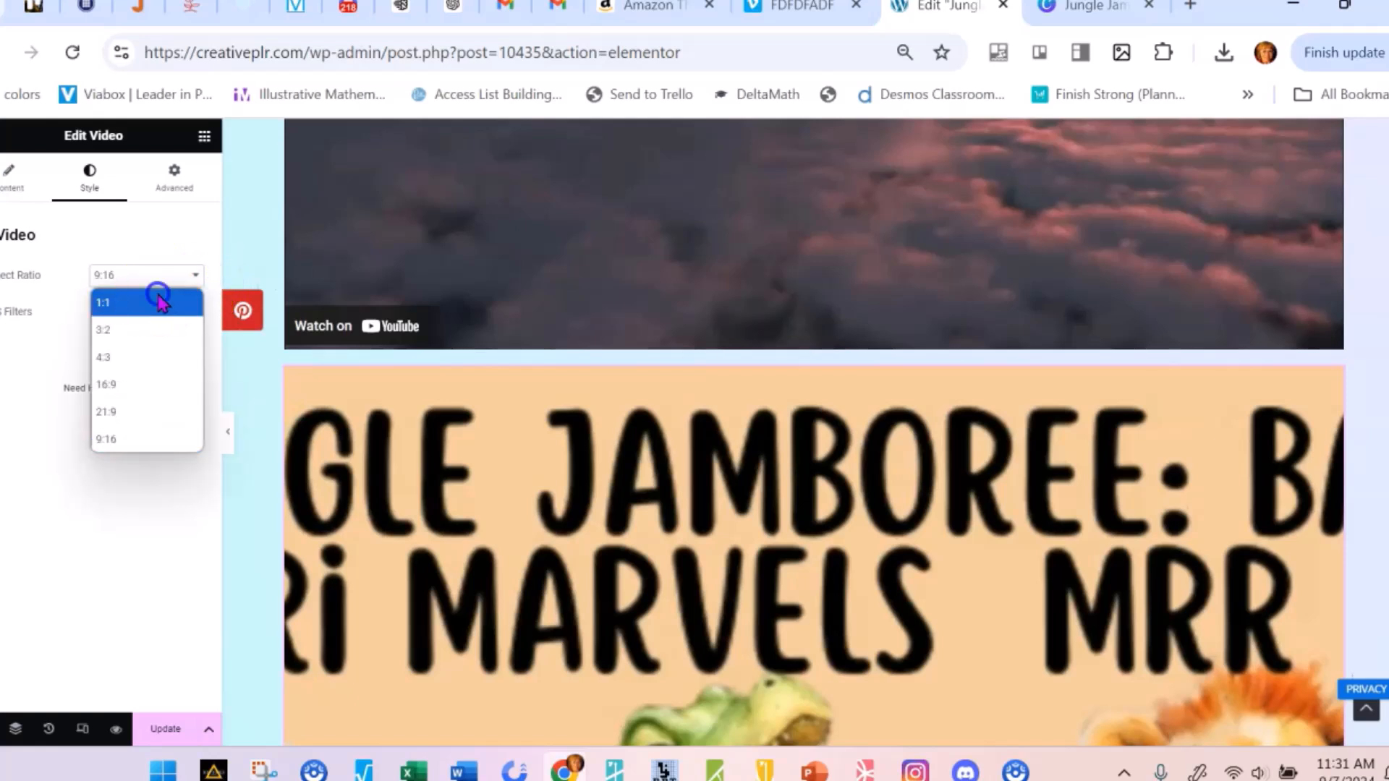
pyautogui.click(157, 294)
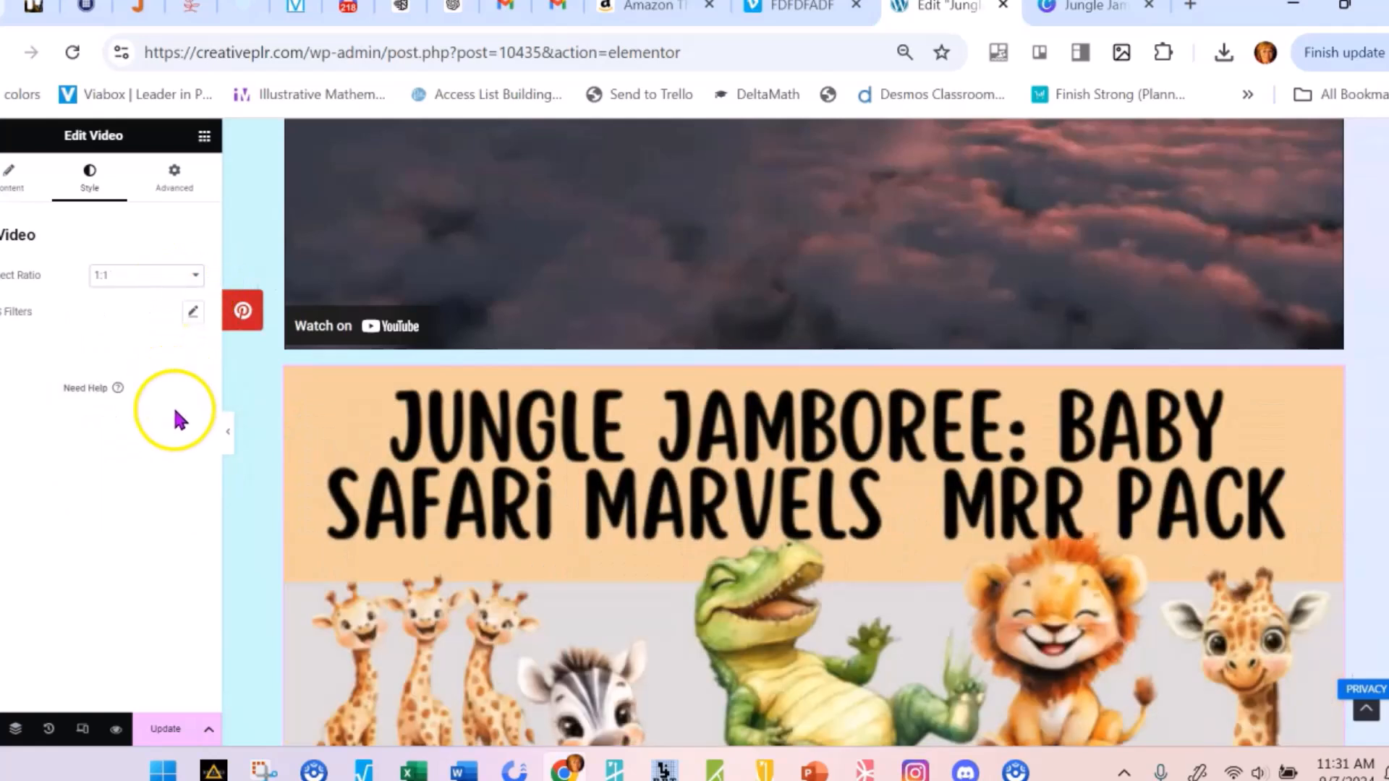
# Review the self-hosted video's advanced Layout, Transform and Motion Effects settings and look over the video again
pyautogui.click(174, 179)
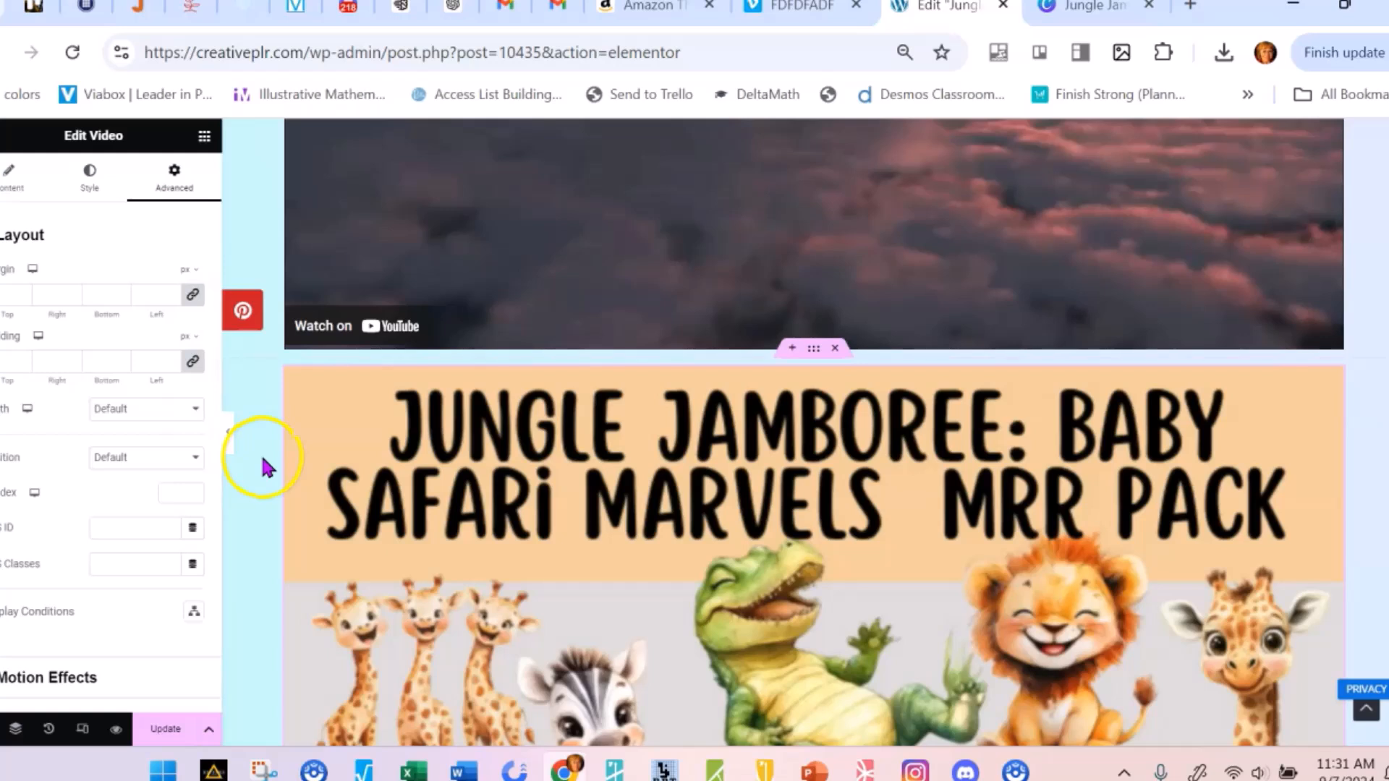
pyautogui.scroll(-2, 159, 525)
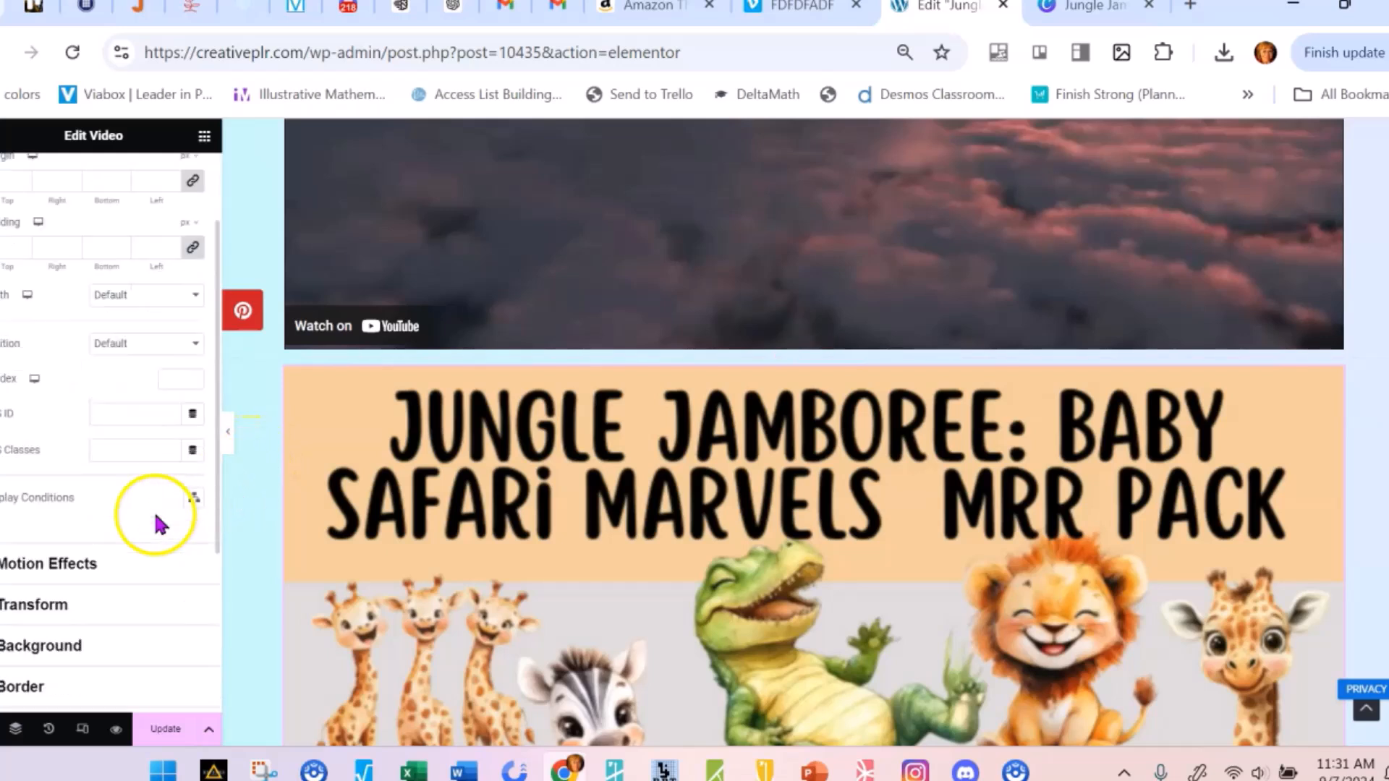
pyautogui.scroll(-4, 161, 524)
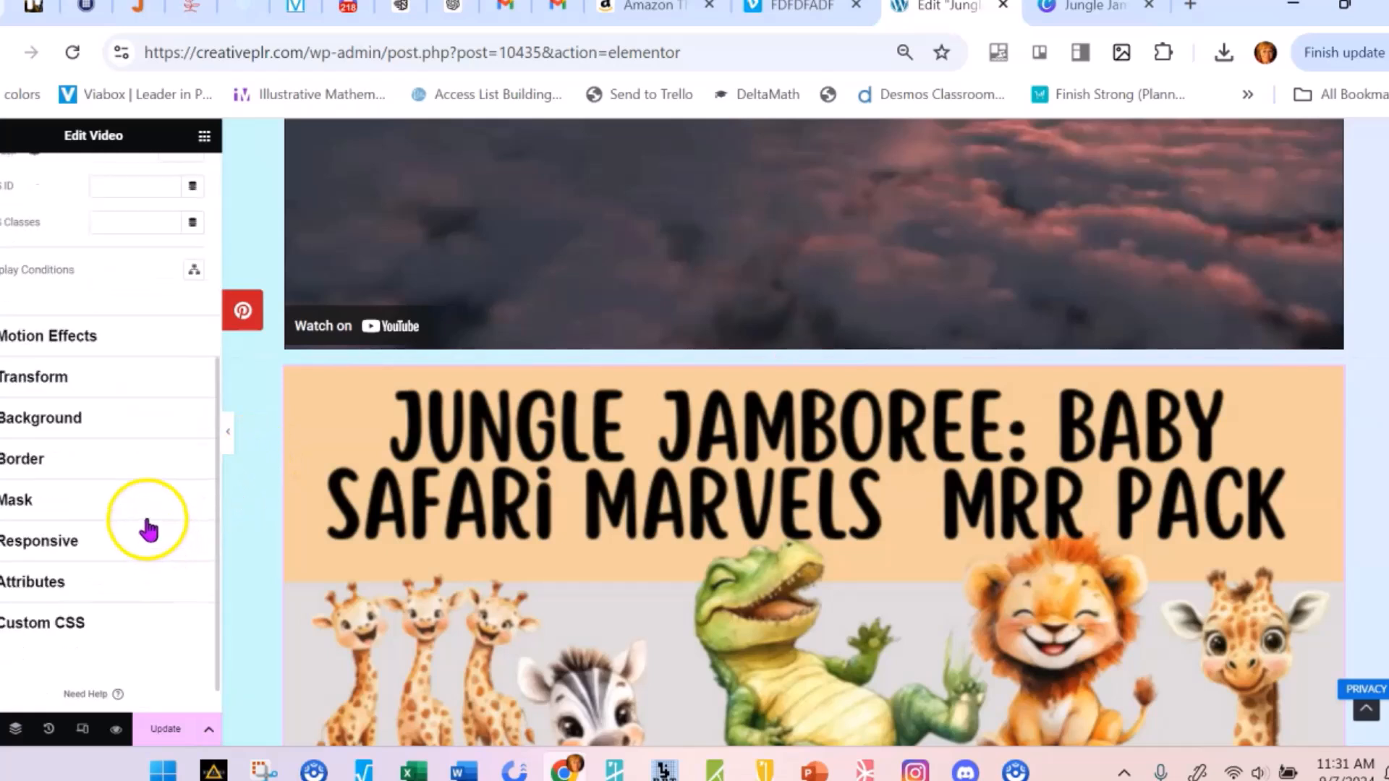
pyautogui.scroll(-1, 149, 528)
pyautogui.click(148, 332)
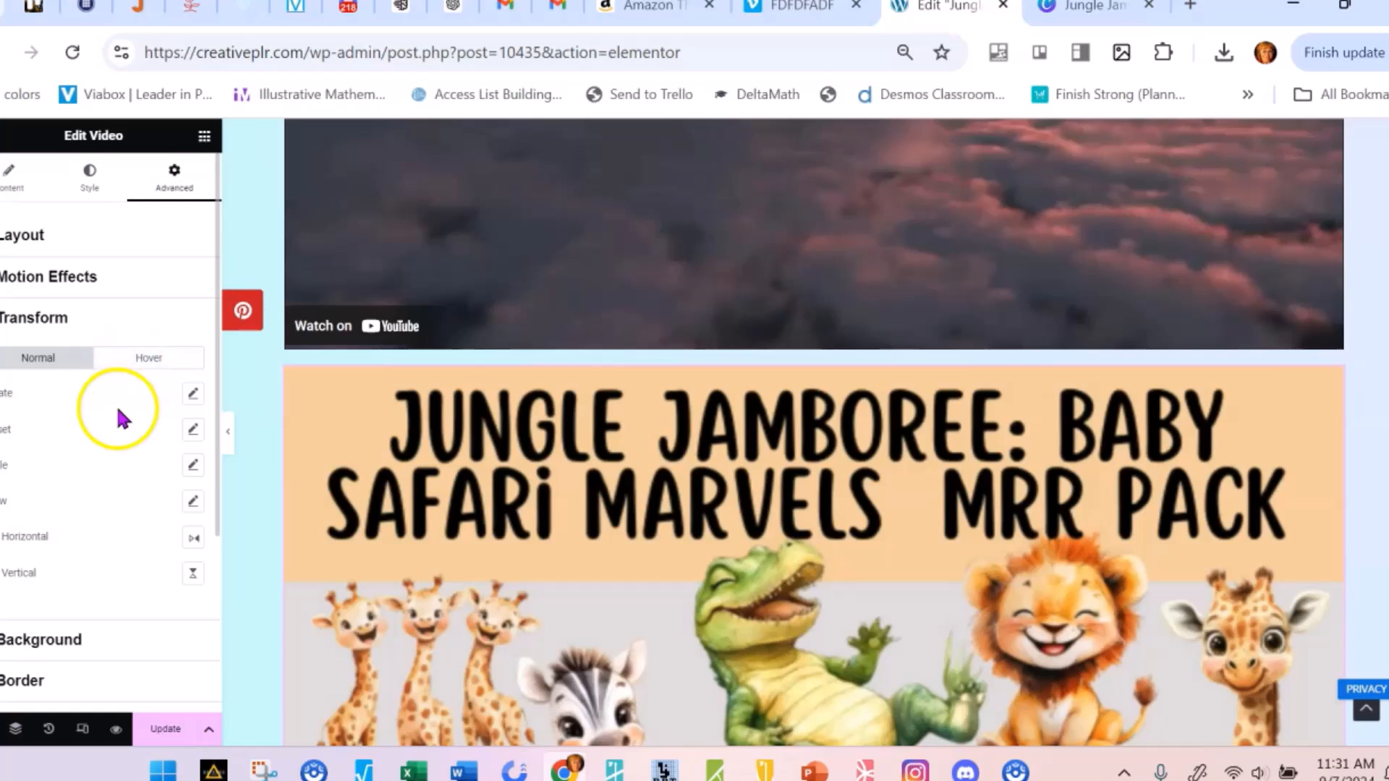
pyautogui.scroll(-2, 113, 398)
pyautogui.scroll(2, 99, 403)
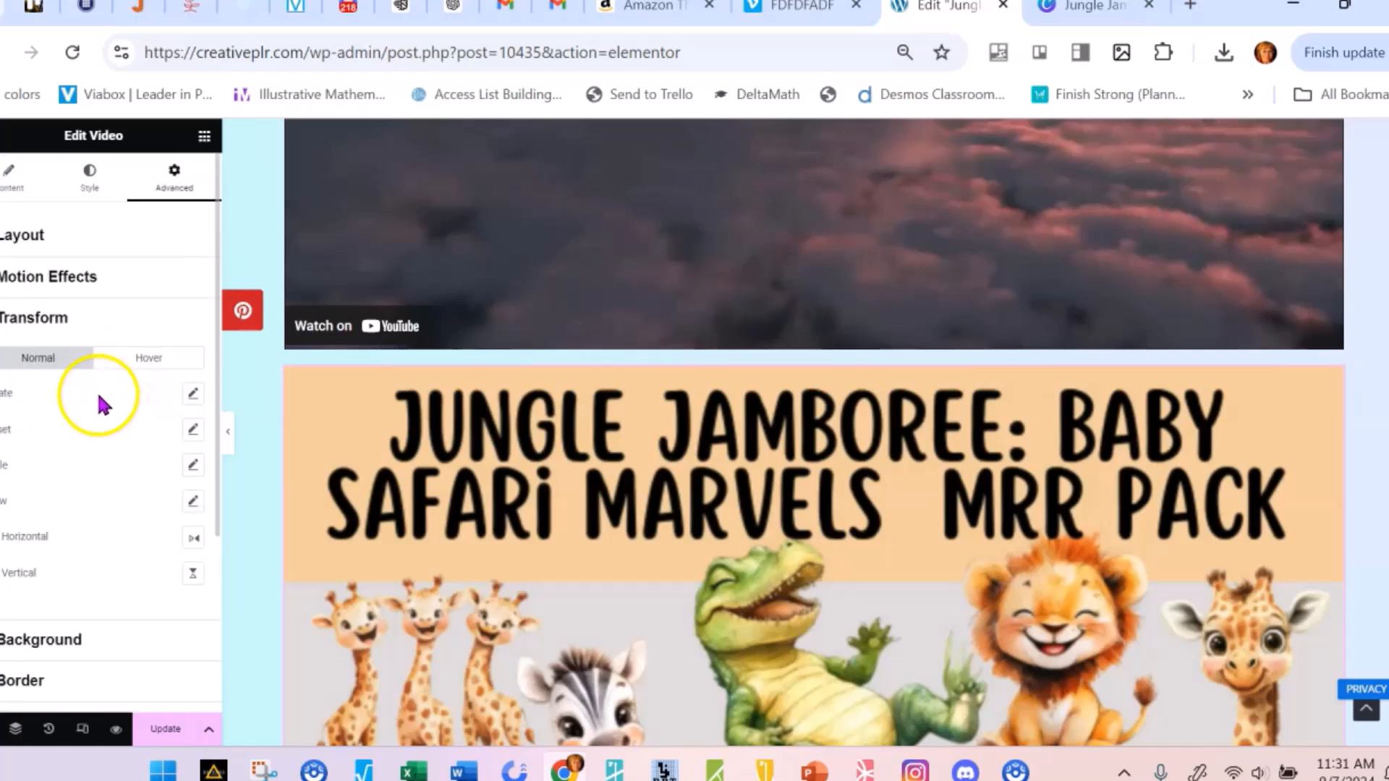
pyautogui.click(130, 280)
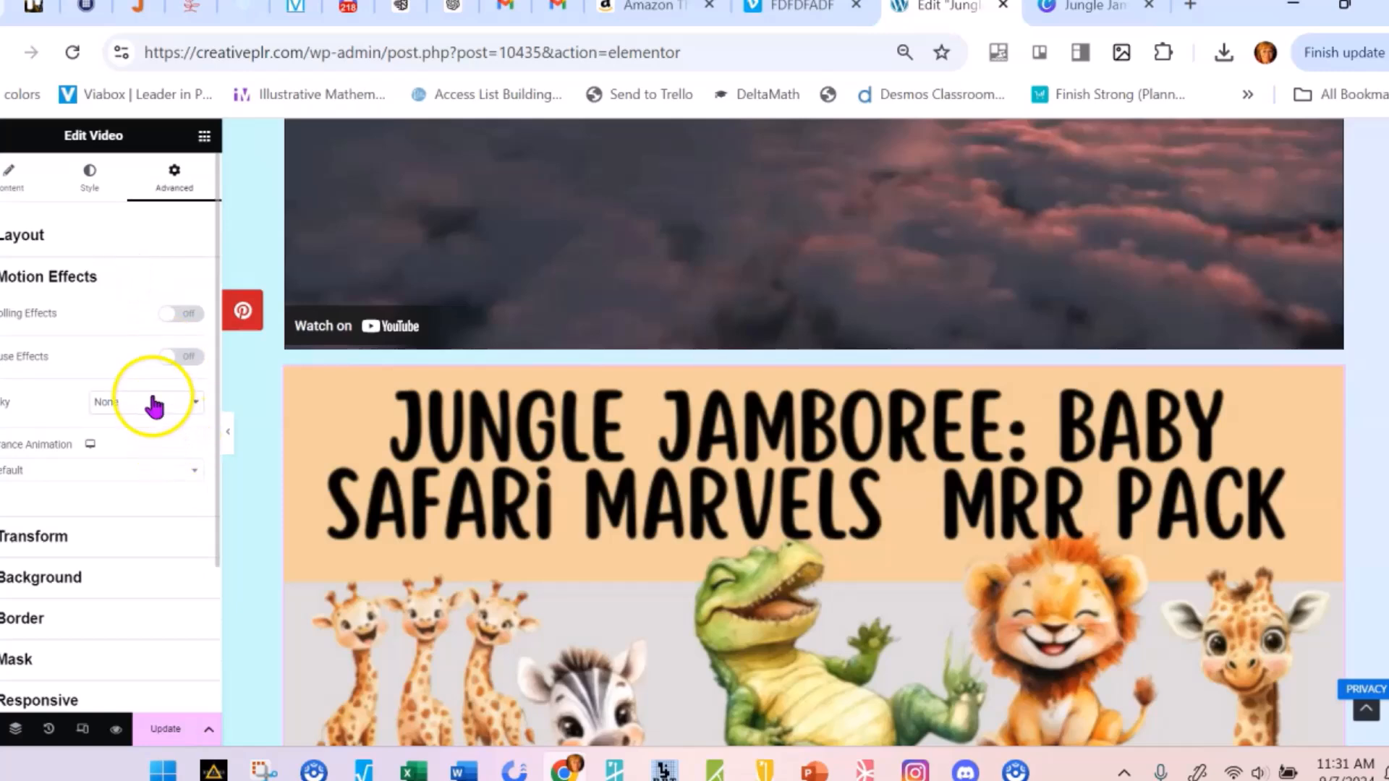
pyautogui.scroll(-3, 771, 539)
pyautogui.click(770, 539)
pyautogui.scroll(-5, 770, 539)
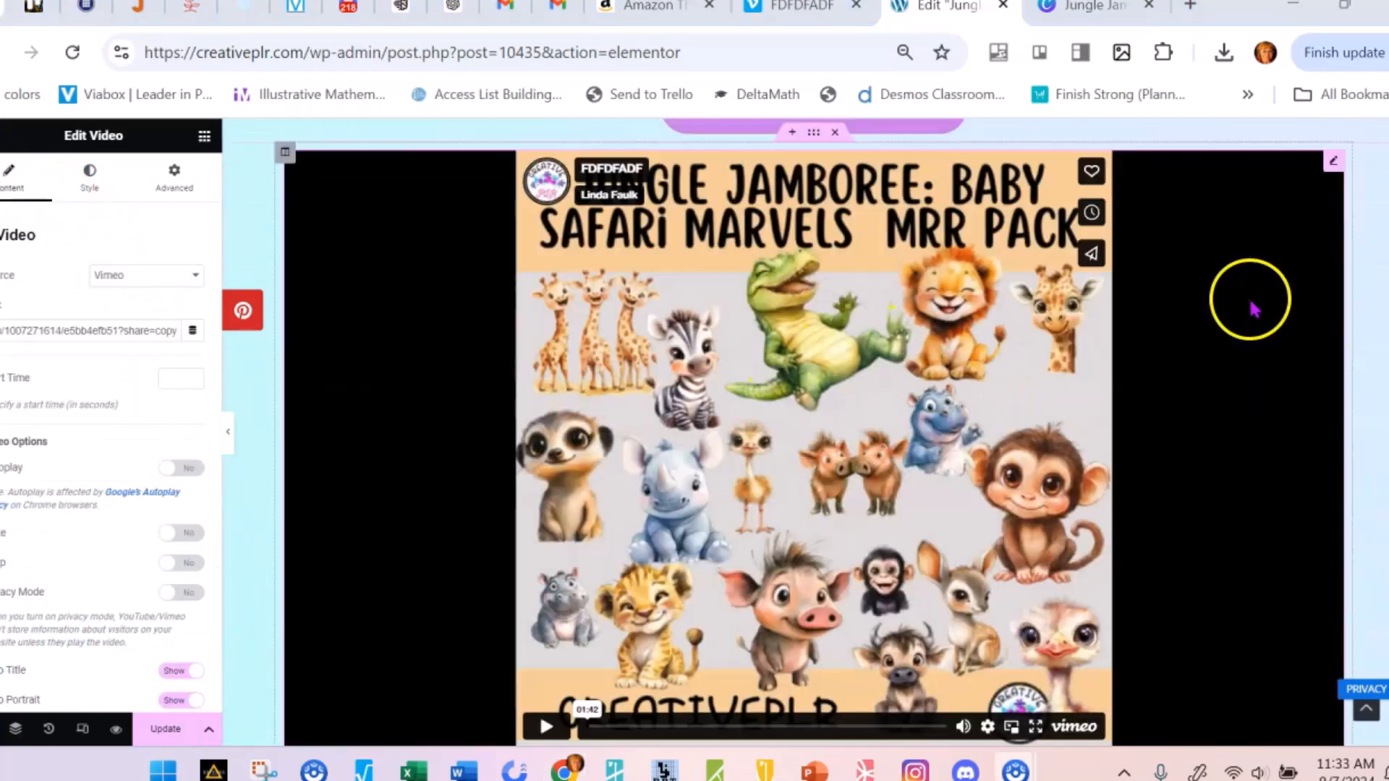
pyautogui.scroll(-2, 1250, 301)
pyautogui.scroll(2, 1240, 304)
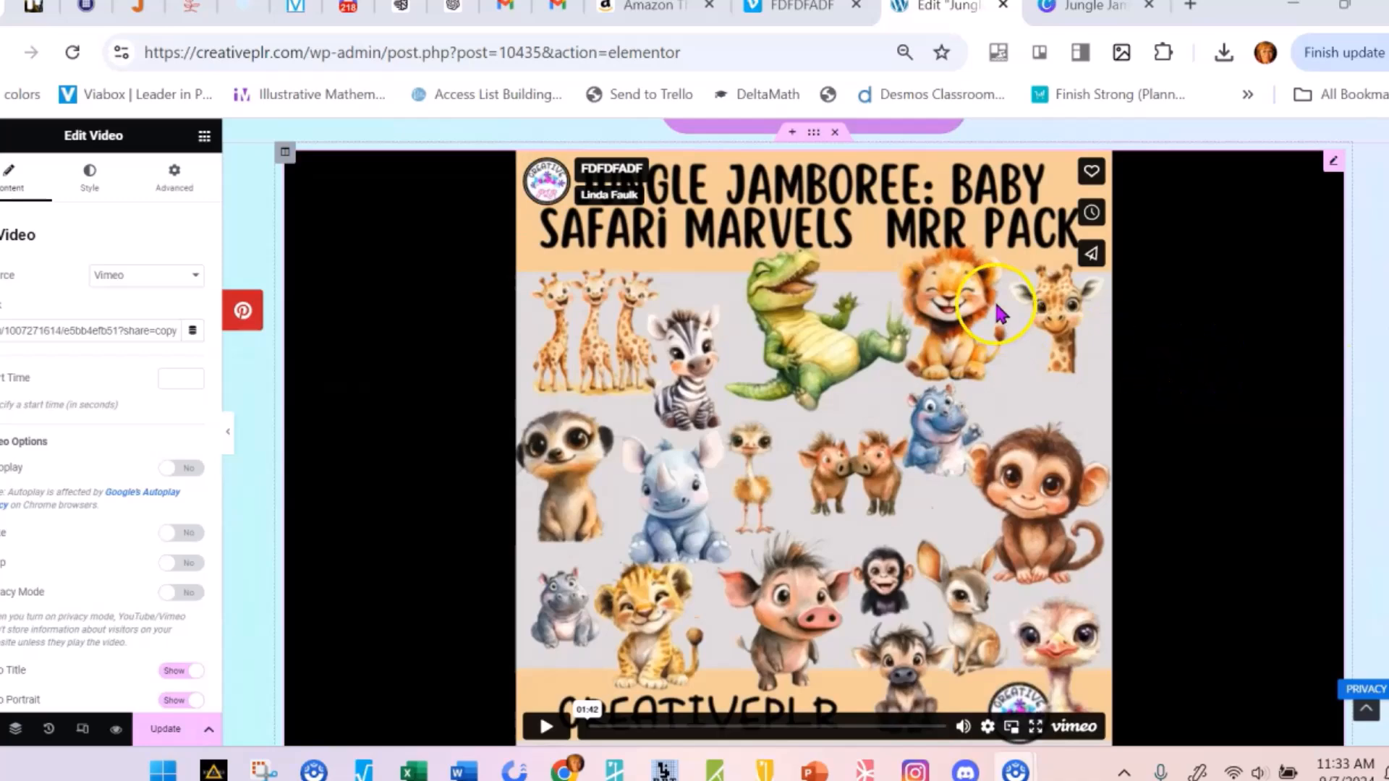
# Examine the product description and how the embedded Vimeo video fits its frame below it
pyautogui.scroll(-1, 940, 312)
pyautogui.scroll(3, 883, 314)
pyautogui.scroll(-1, 868, 304)
pyautogui.scroll(3, 825, 293)
pyautogui.scroll(13, 708, 275)
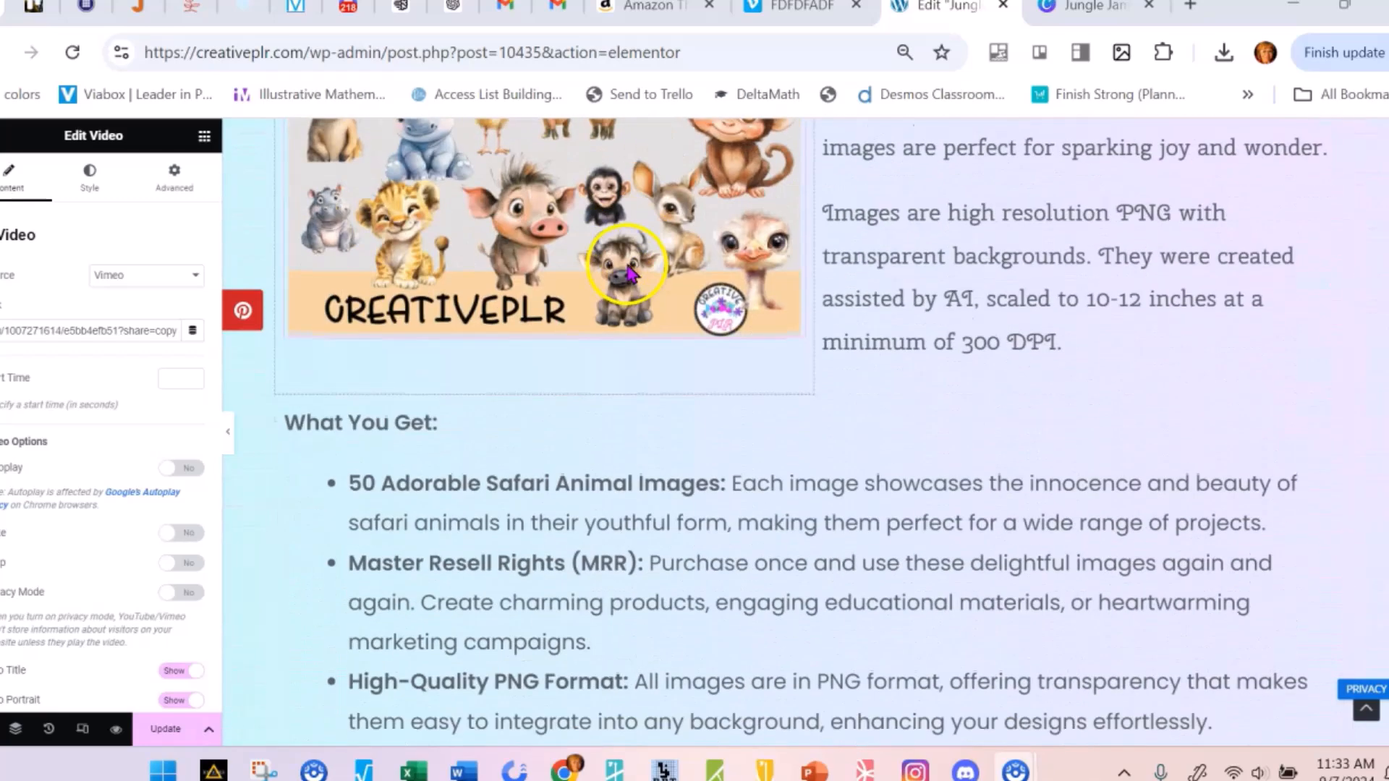
pyautogui.scroll(8, 629, 273)
pyautogui.scroll(-13, 731, 267)
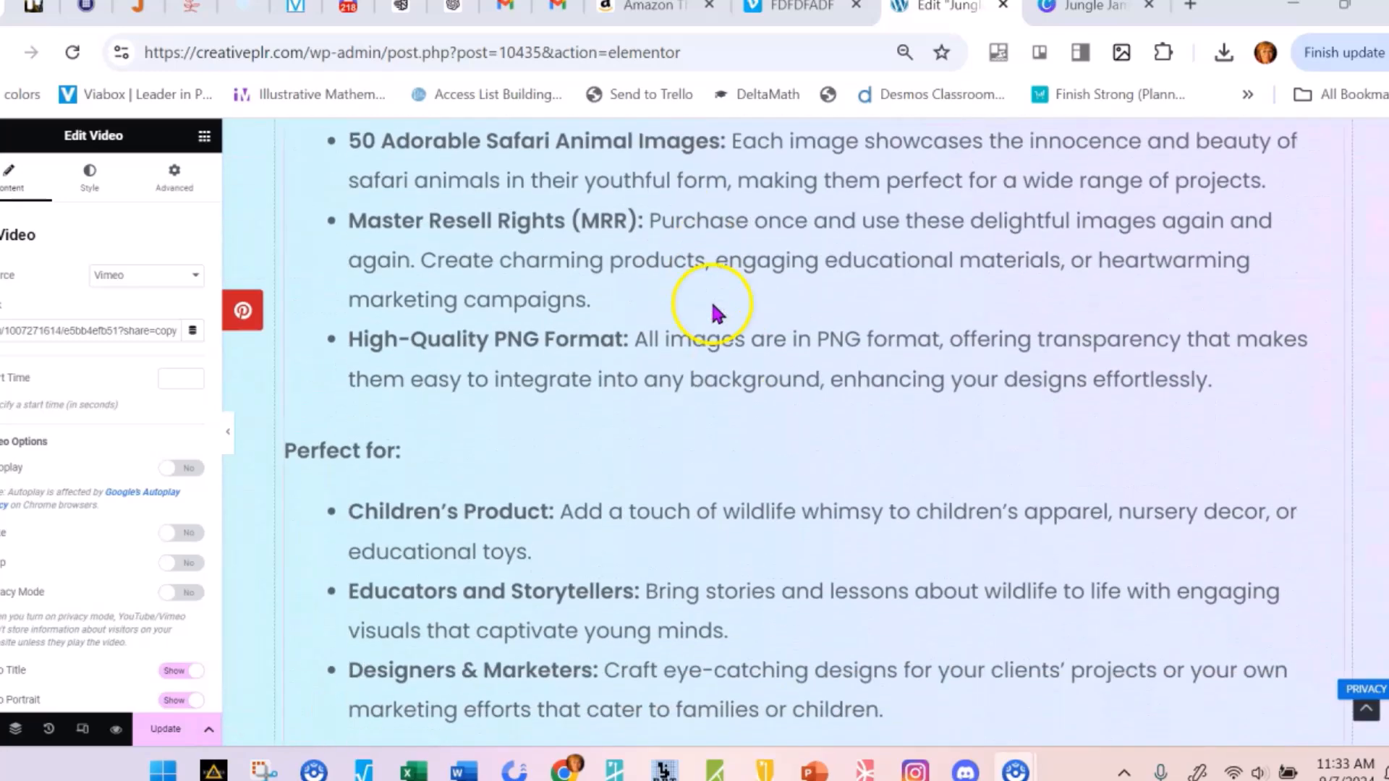
pyautogui.scroll(-13, 724, 326)
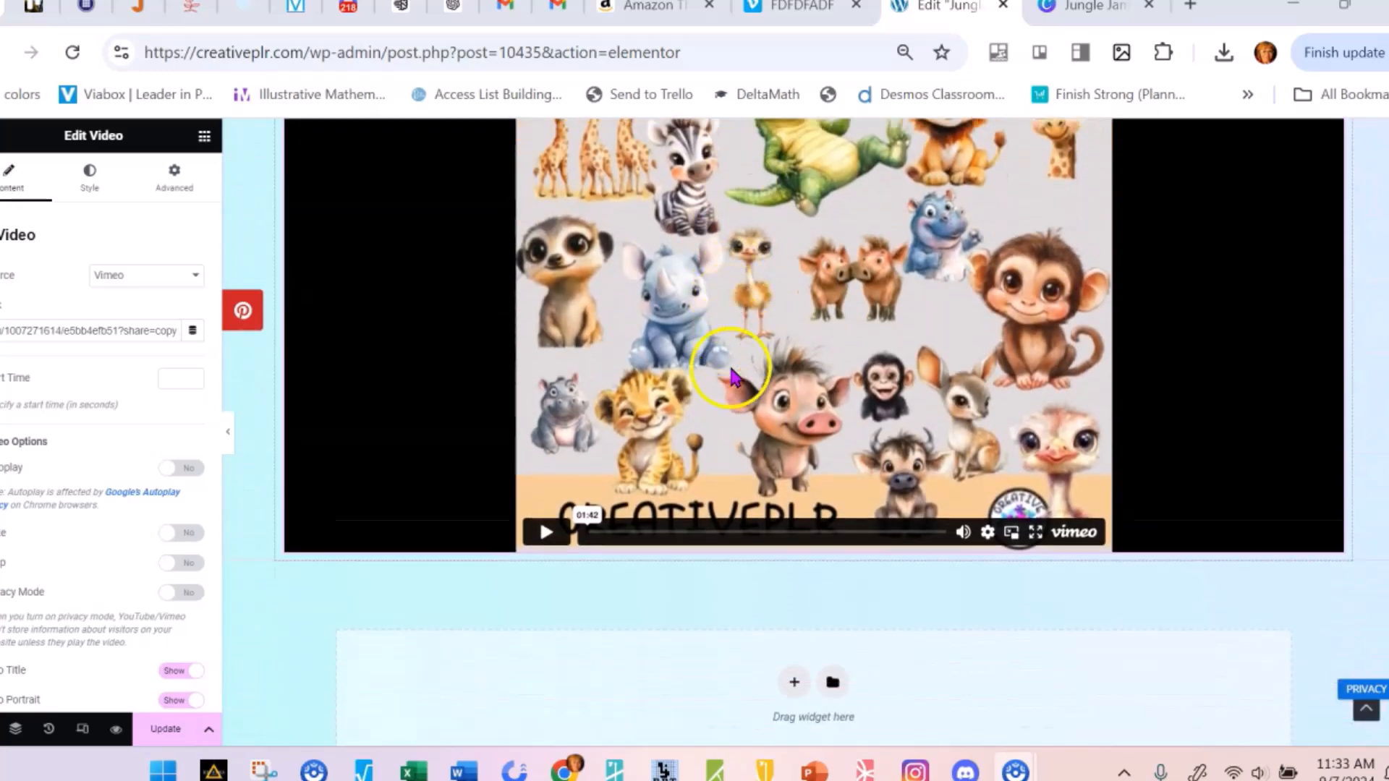
pyautogui.scroll(2, 731, 369)
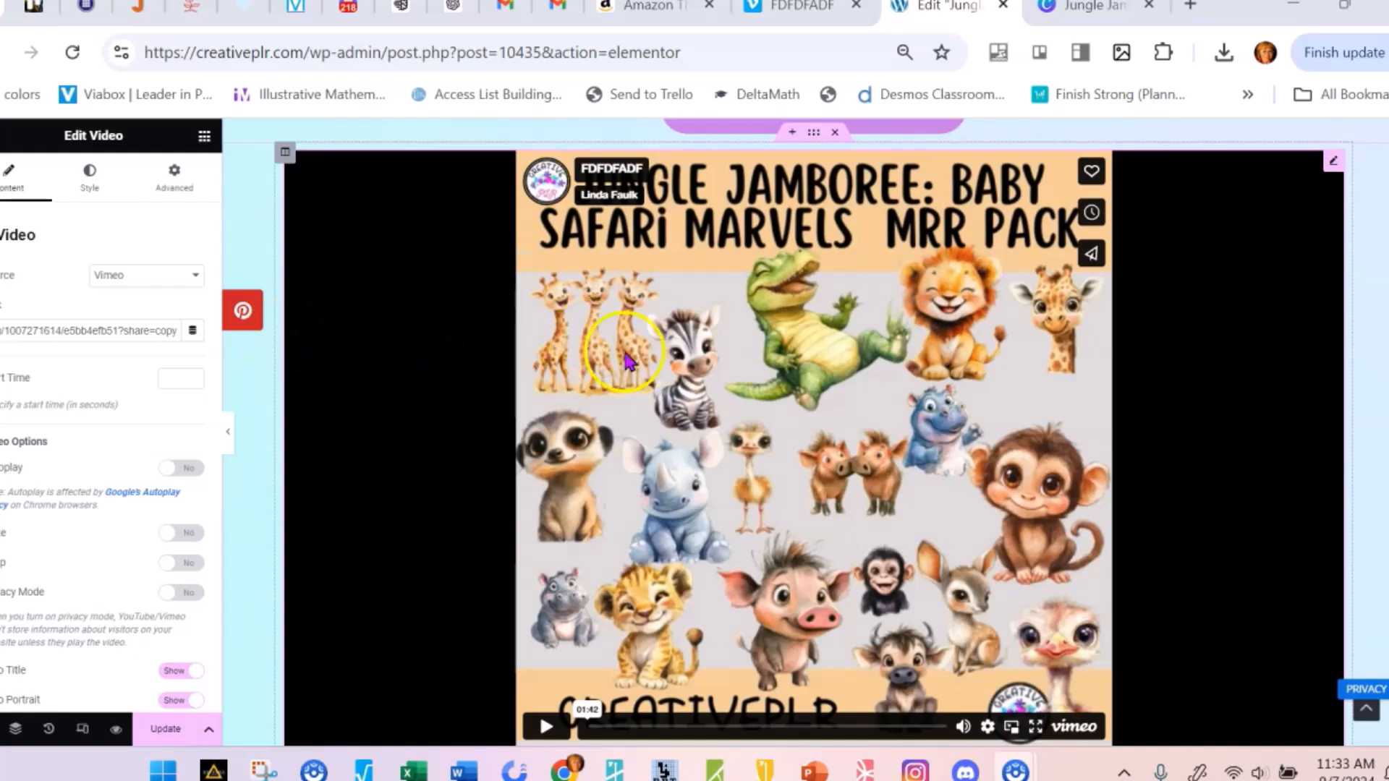
# Set the Vimeo video's aspect ratio to 1:1 and check its full frame on the page
pyautogui.click(104, 179)
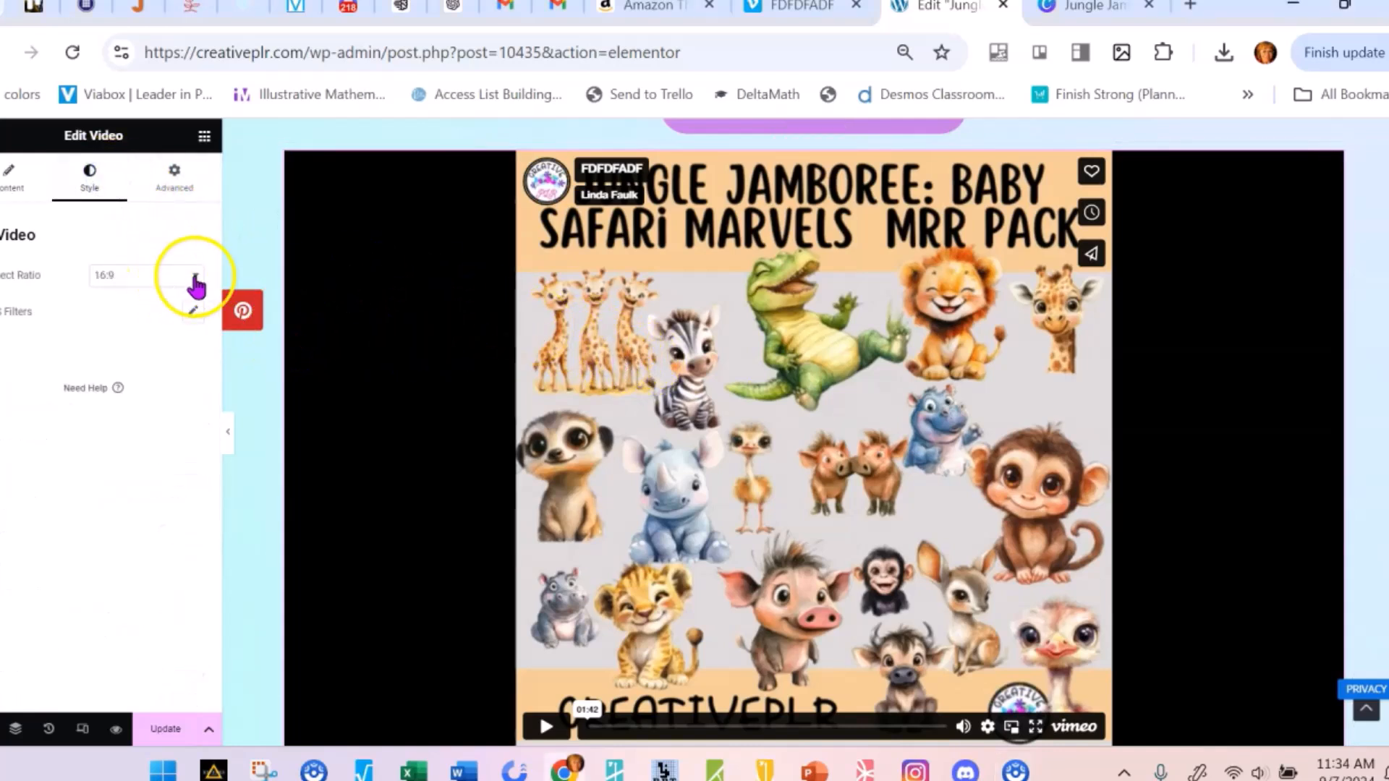
pyautogui.click(195, 284)
pyautogui.click(171, 299)
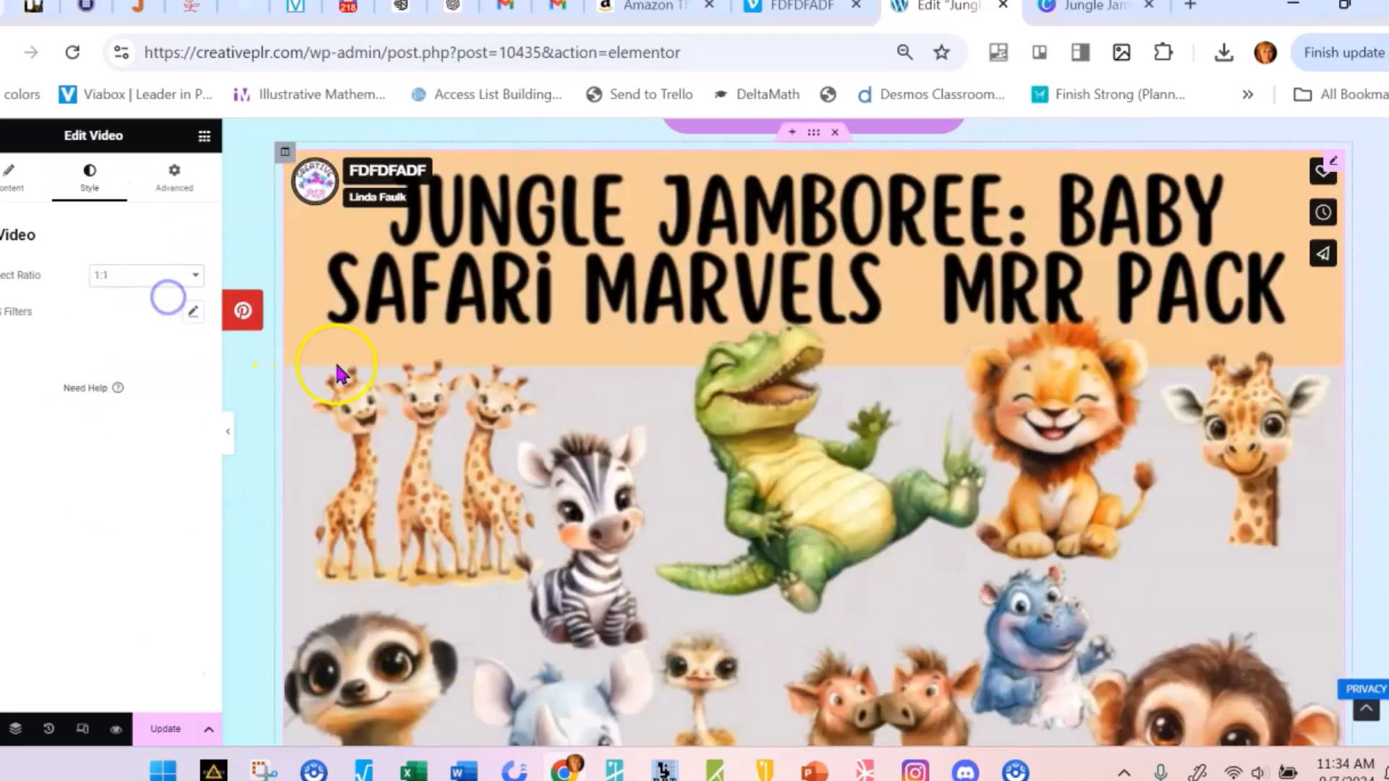
pyautogui.scroll(-10, 651, 425)
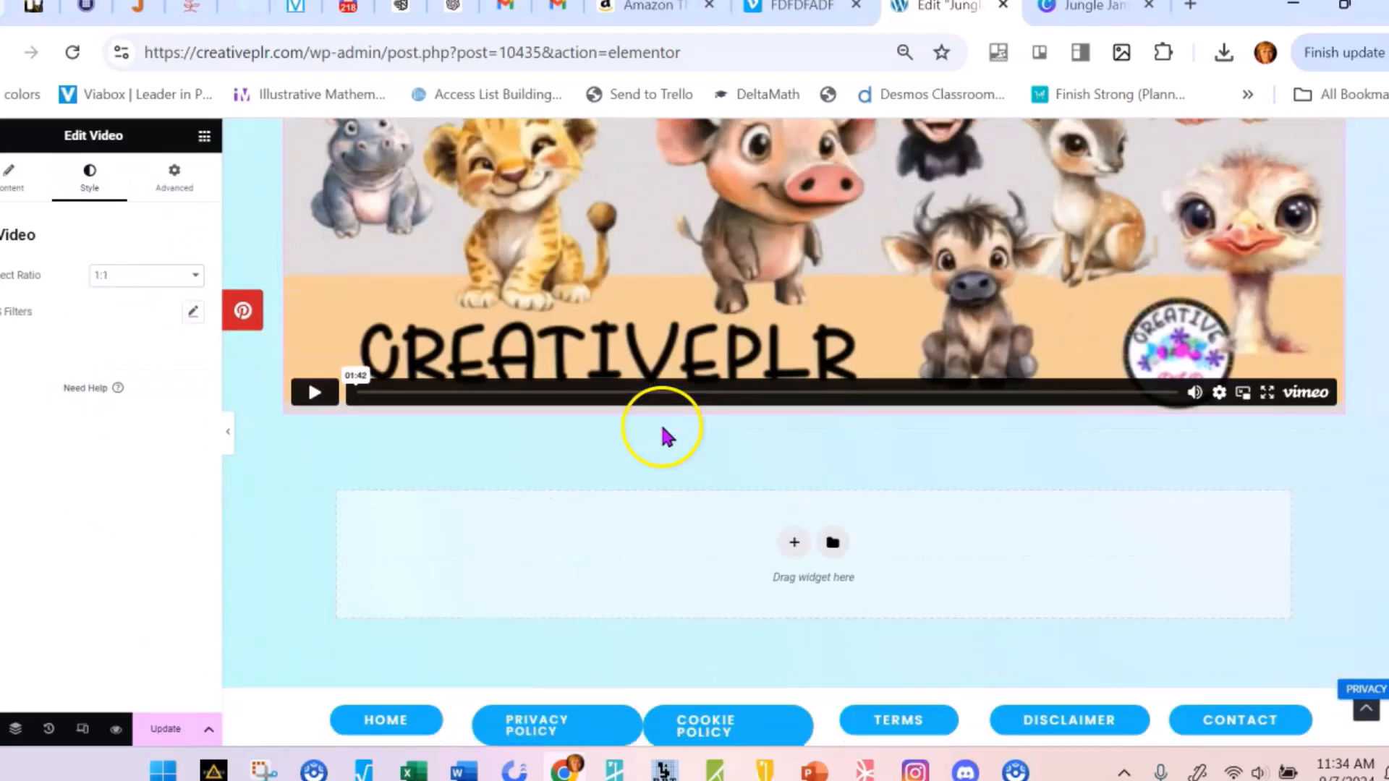
pyautogui.scroll(10, 660, 434)
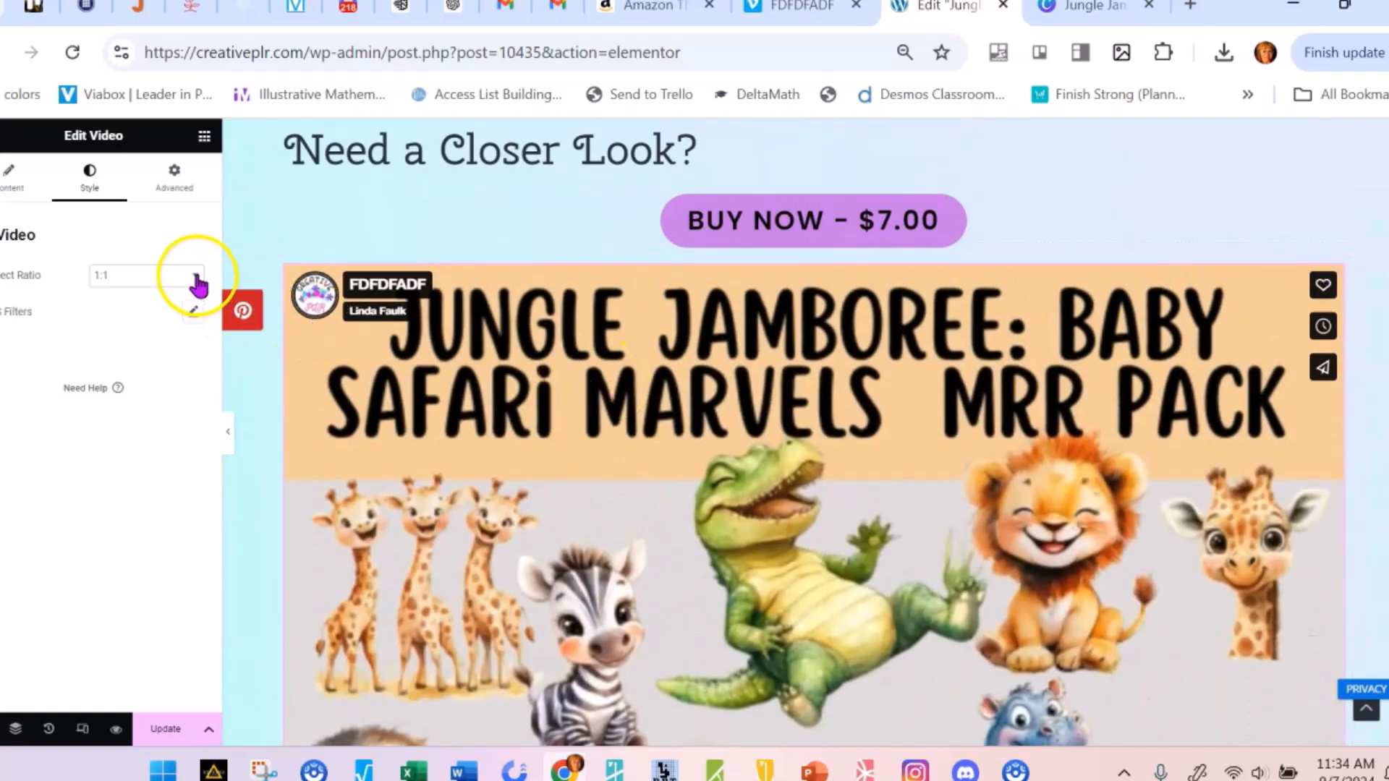
# Set the Vimeo video's aspect ratio to 16:9 and start playing it
pyautogui.click(196, 282)
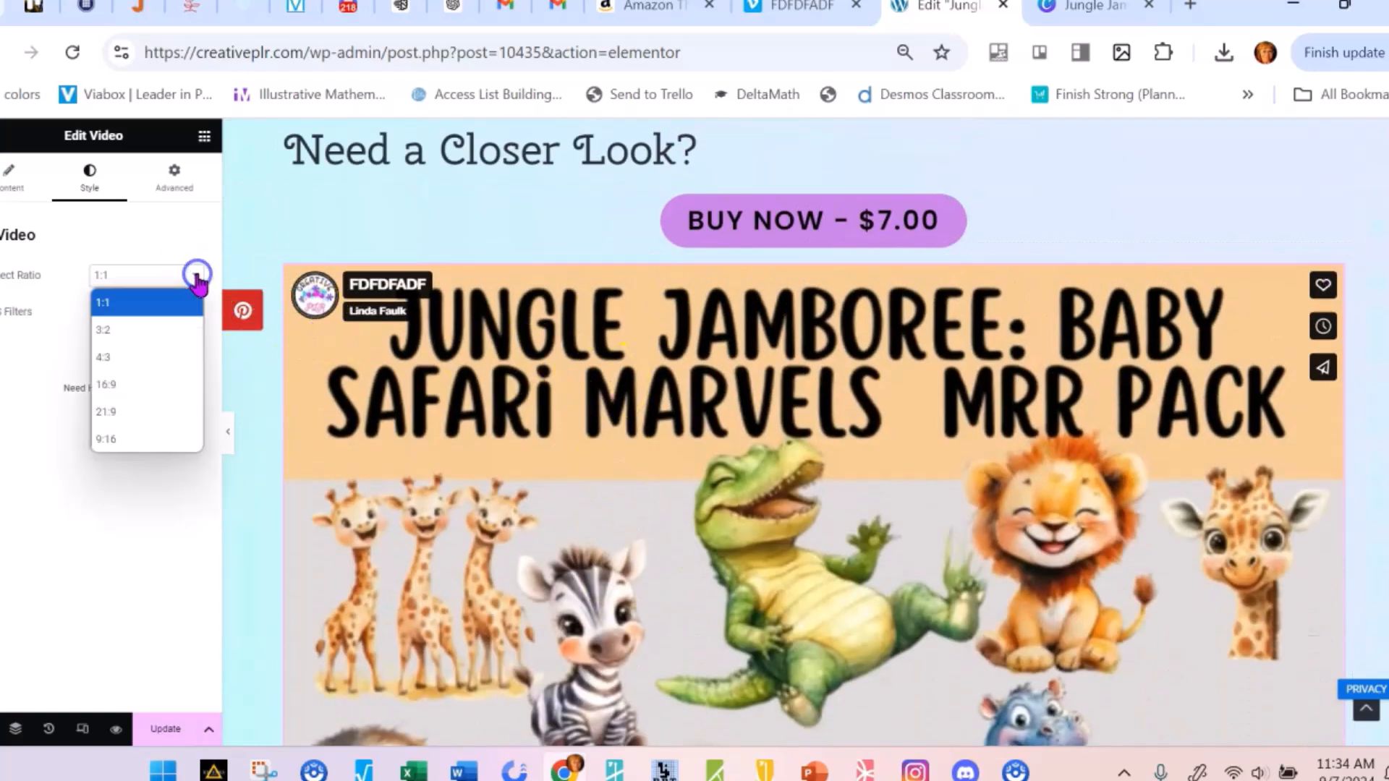
pyautogui.click(137, 389)
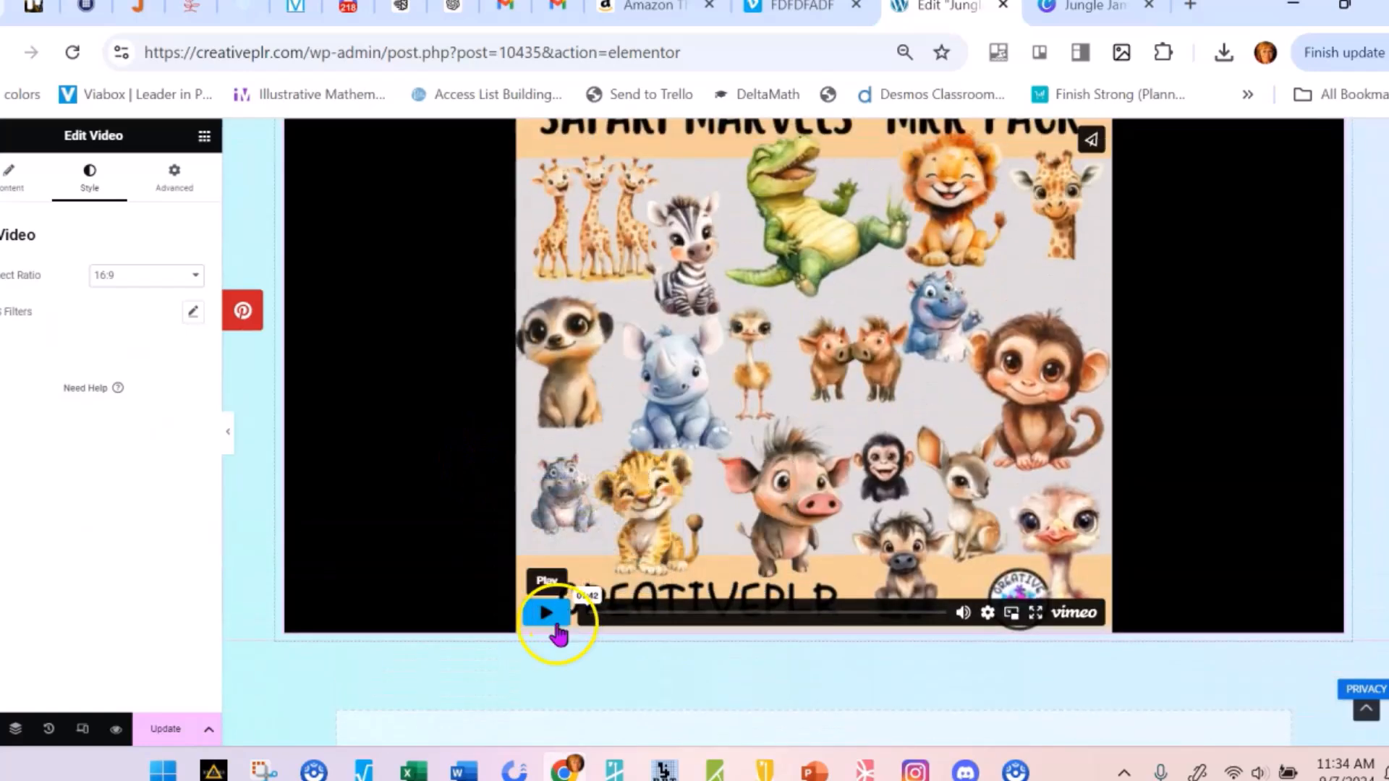
pyautogui.click(434, 465)
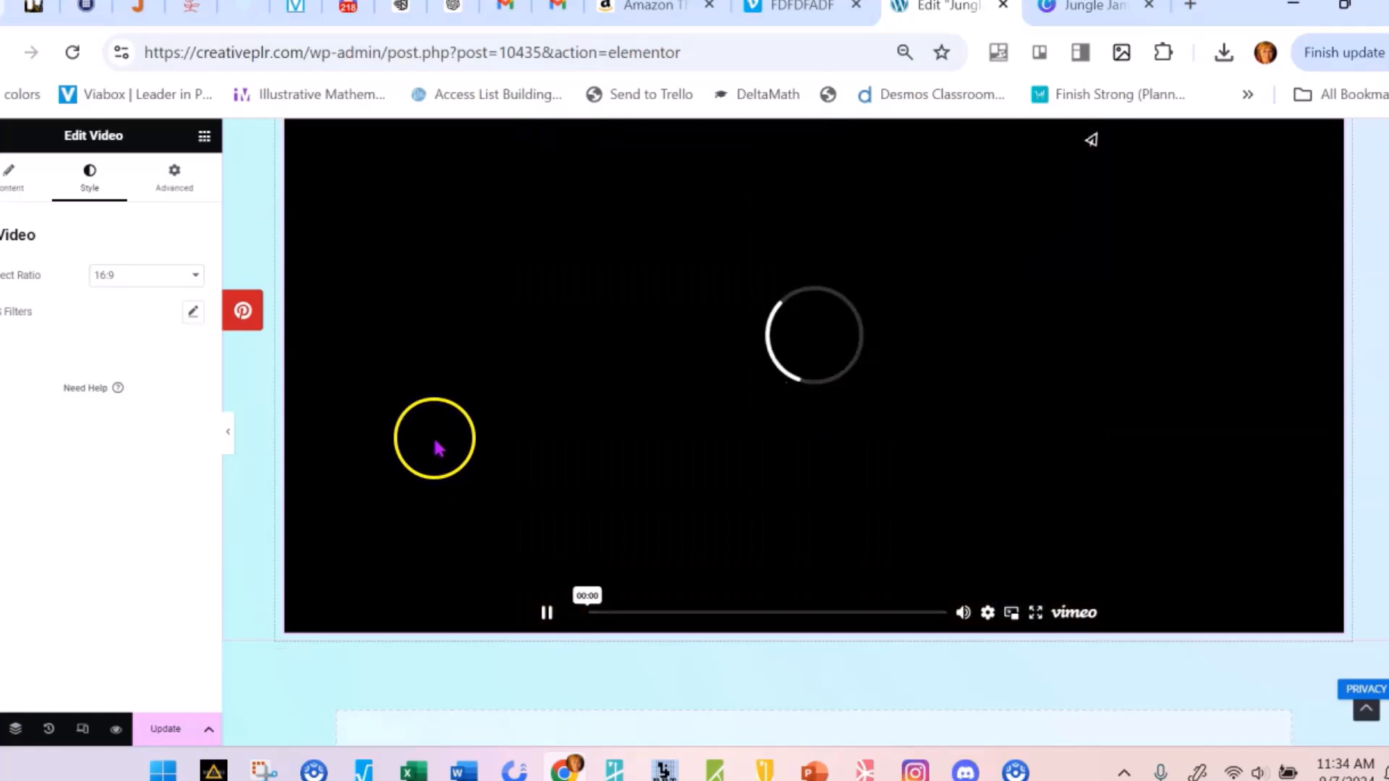
# Update the page and watch the Vimeo video play in its frame, pausing it at the end
pyautogui.scroll(-3, 272, 611)
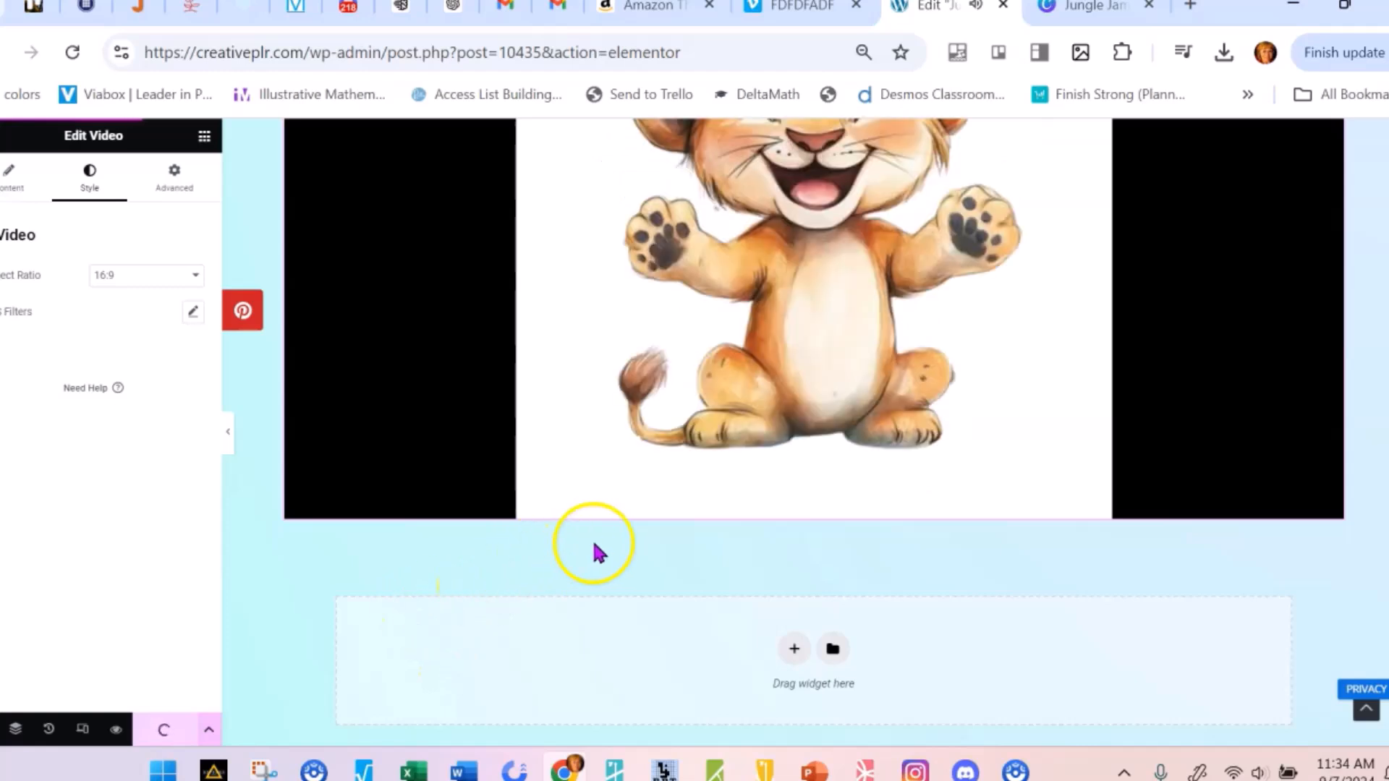
pyautogui.scroll(2, 575, 573)
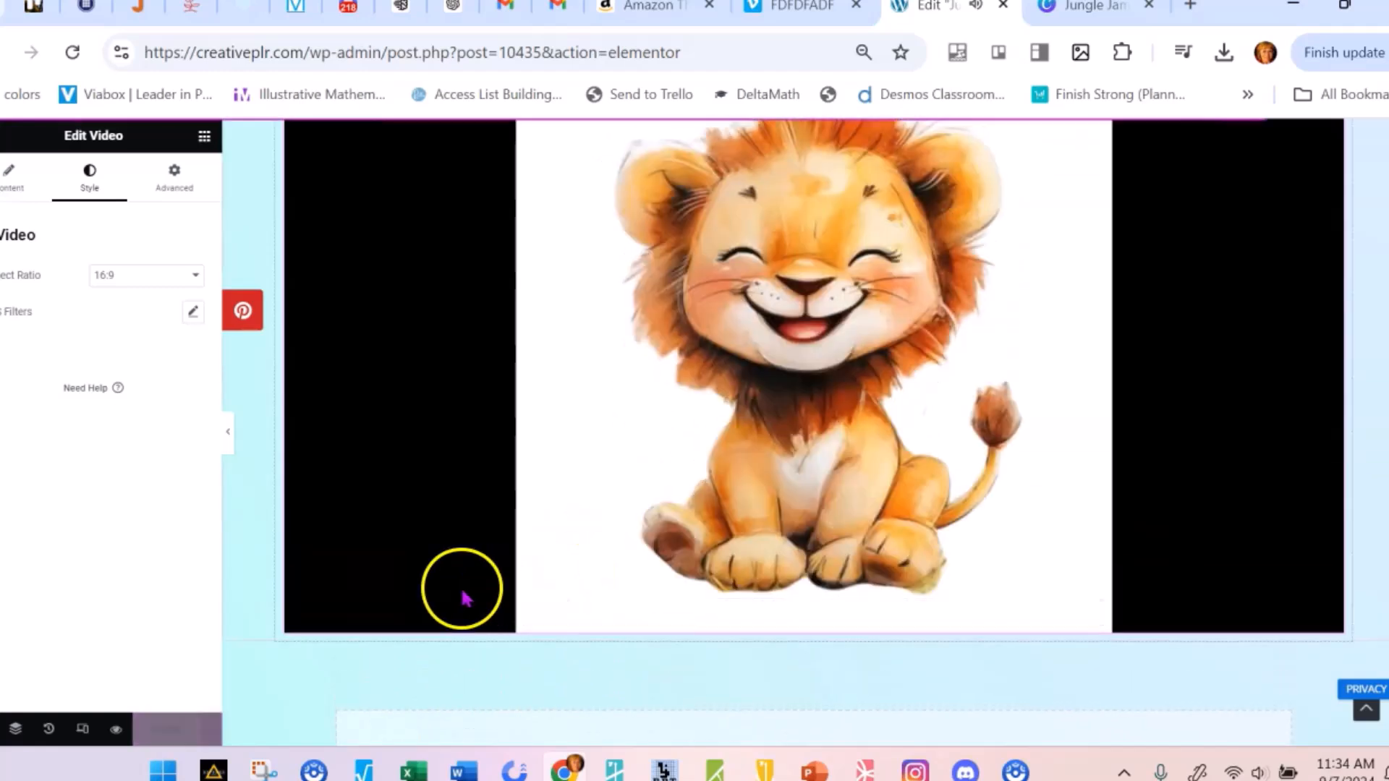
pyautogui.scroll(-2, 427, 592)
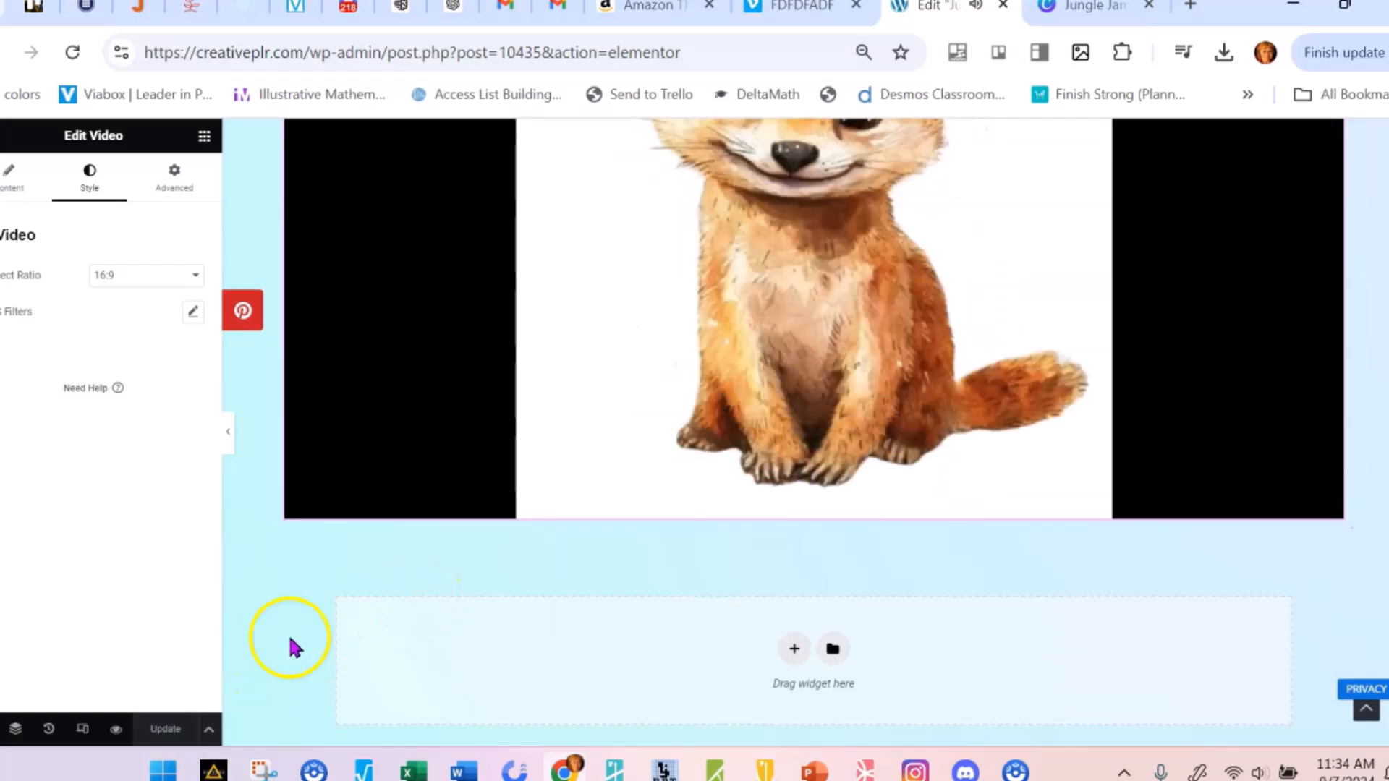
pyautogui.scroll(10, 594, 506)
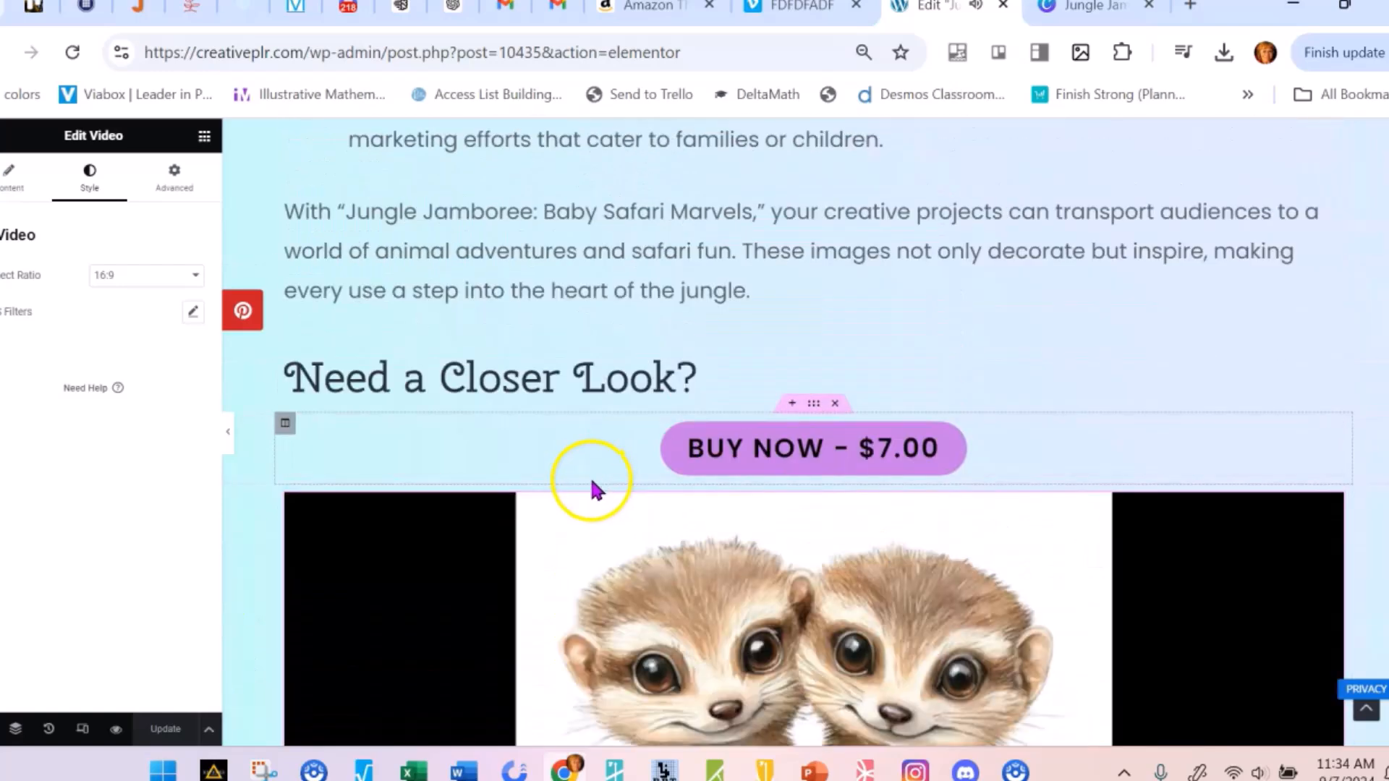
pyautogui.scroll(-6, 593, 492)
pyautogui.scroll(-4, 594, 535)
pyautogui.click(547, 500)
# Review the product page's description and bullet lists up to the cover image and back down to the "Need a Closer Look?" section
pyautogui.scroll(10, 383, 565)
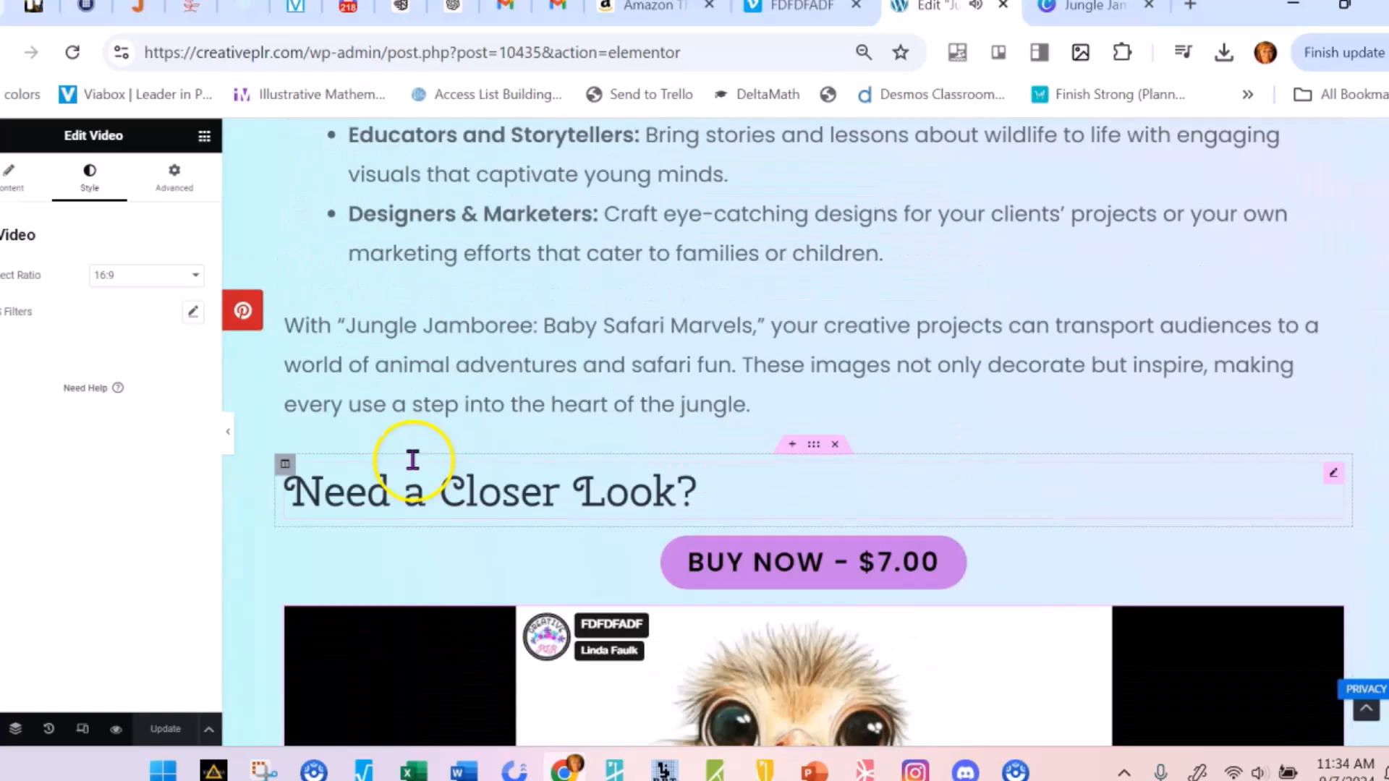
pyautogui.scroll(6, 530, 445)
pyautogui.scroll(-2, 676, 441)
pyautogui.scroll(2, 713, 369)
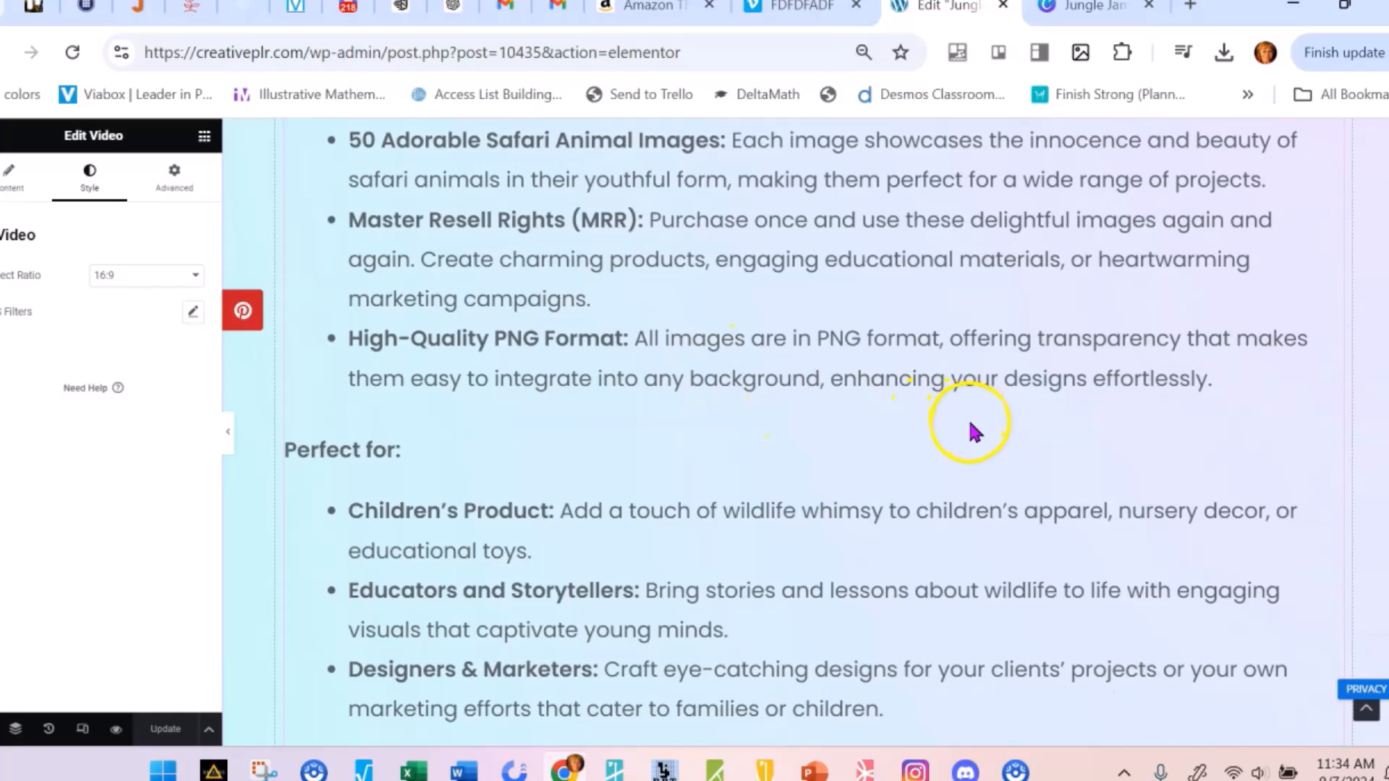
pyautogui.scroll(-2, 962, 405)
pyautogui.scroll(7, 964, 434)
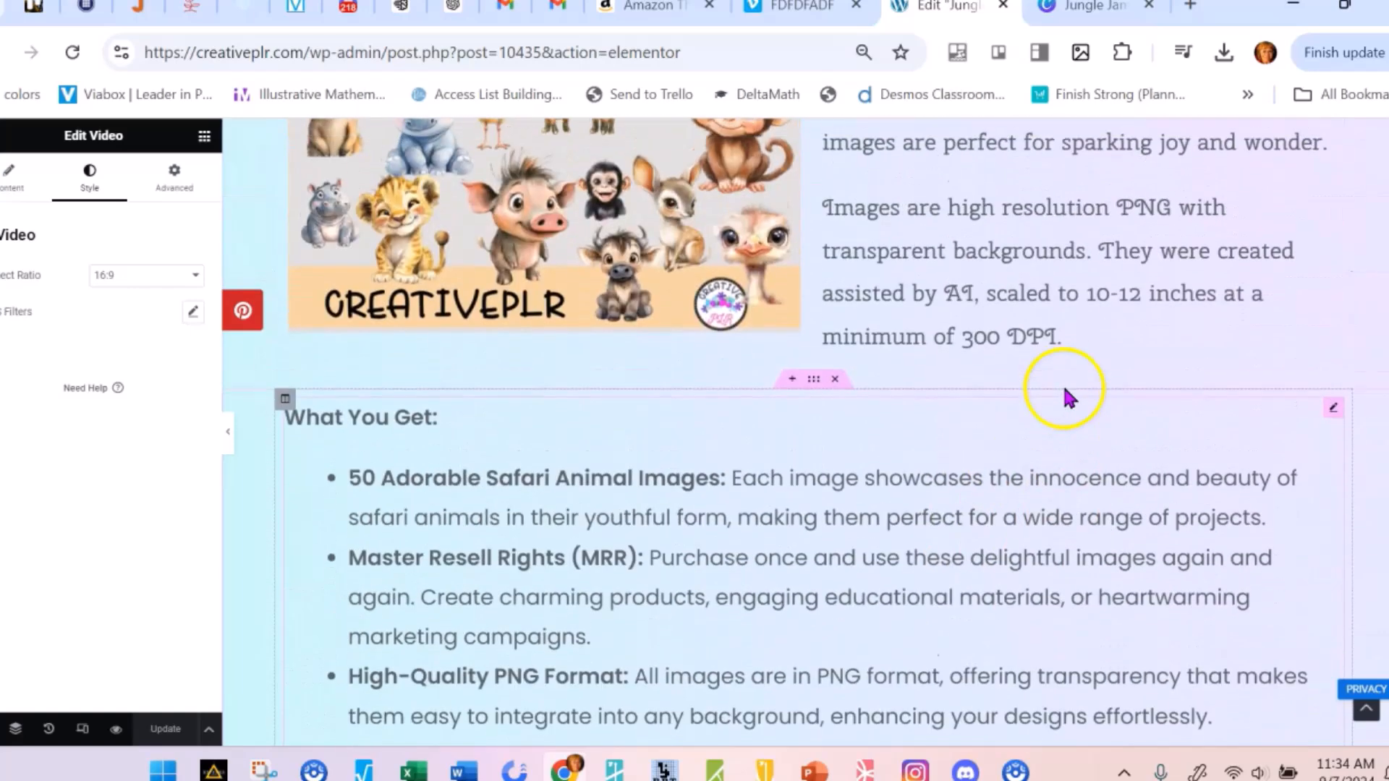
pyautogui.scroll(-7, 896, 471)
pyautogui.scroll(10, 716, 384)
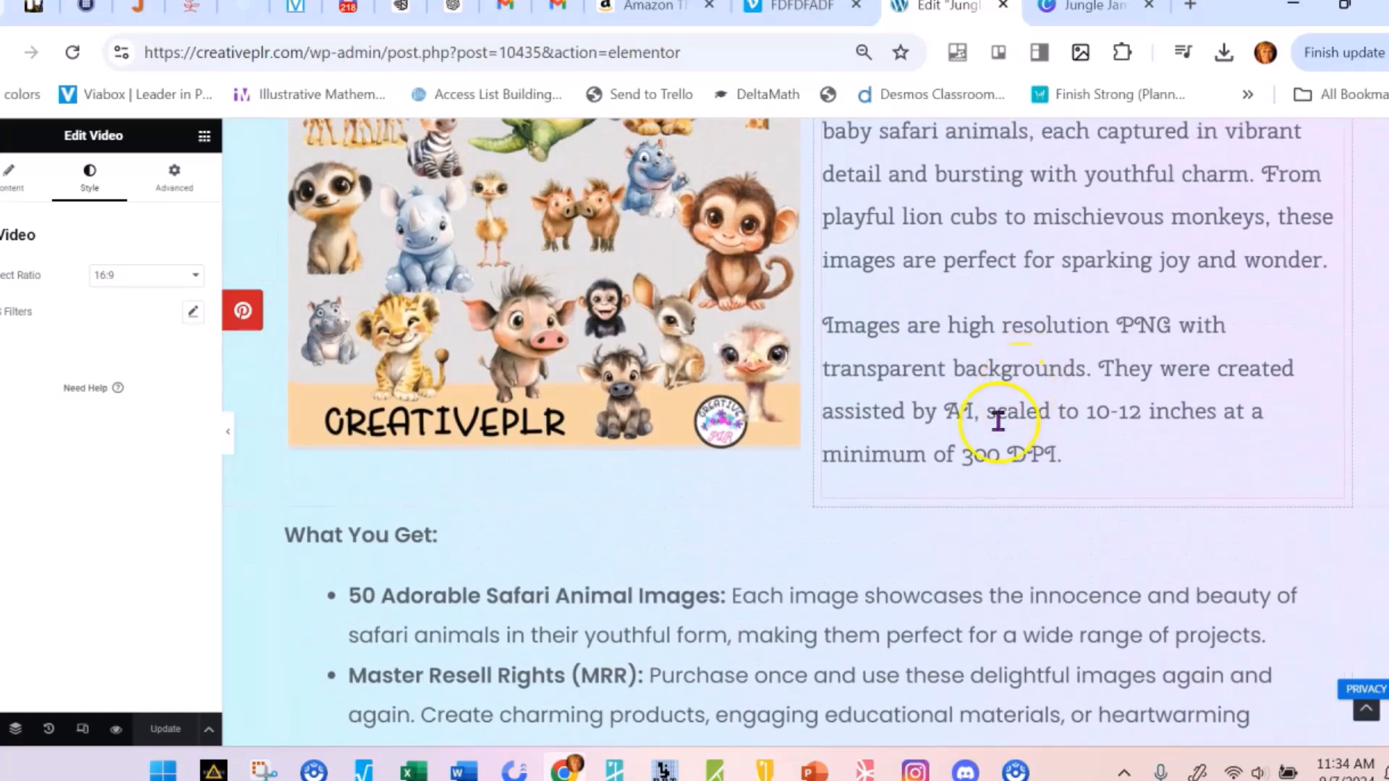
pyautogui.scroll(-2, 1005, 427)
pyautogui.scroll(-2, 608, 452)
pyautogui.scroll(2, 611, 412)
pyautogui.scroll(-2, 644, 420)
pyautogui.scroll(2, 649, 391)
pyautogui.scroll(-2, 664, 362)
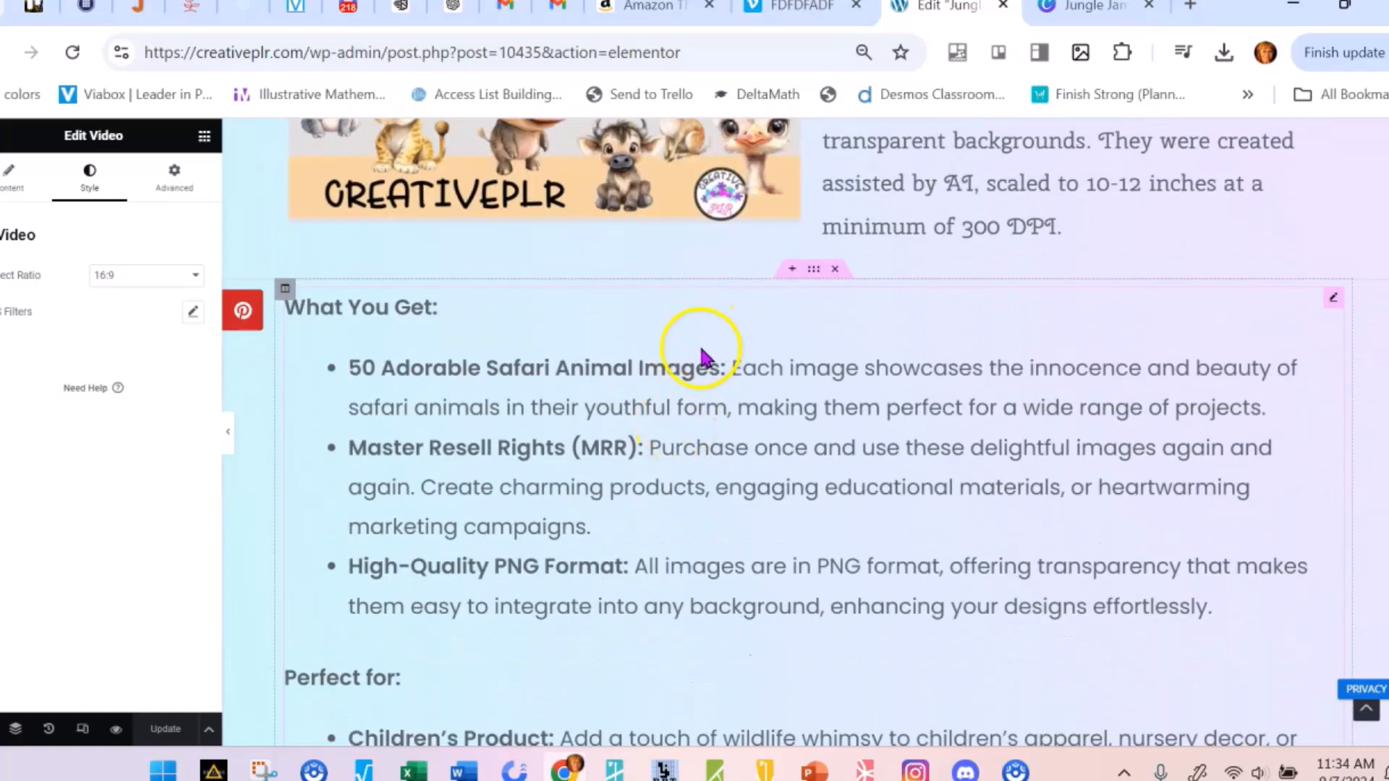
pyautogui.scroll(-3, 694, 340)
pyautogui.scroll(5, 702, 398)
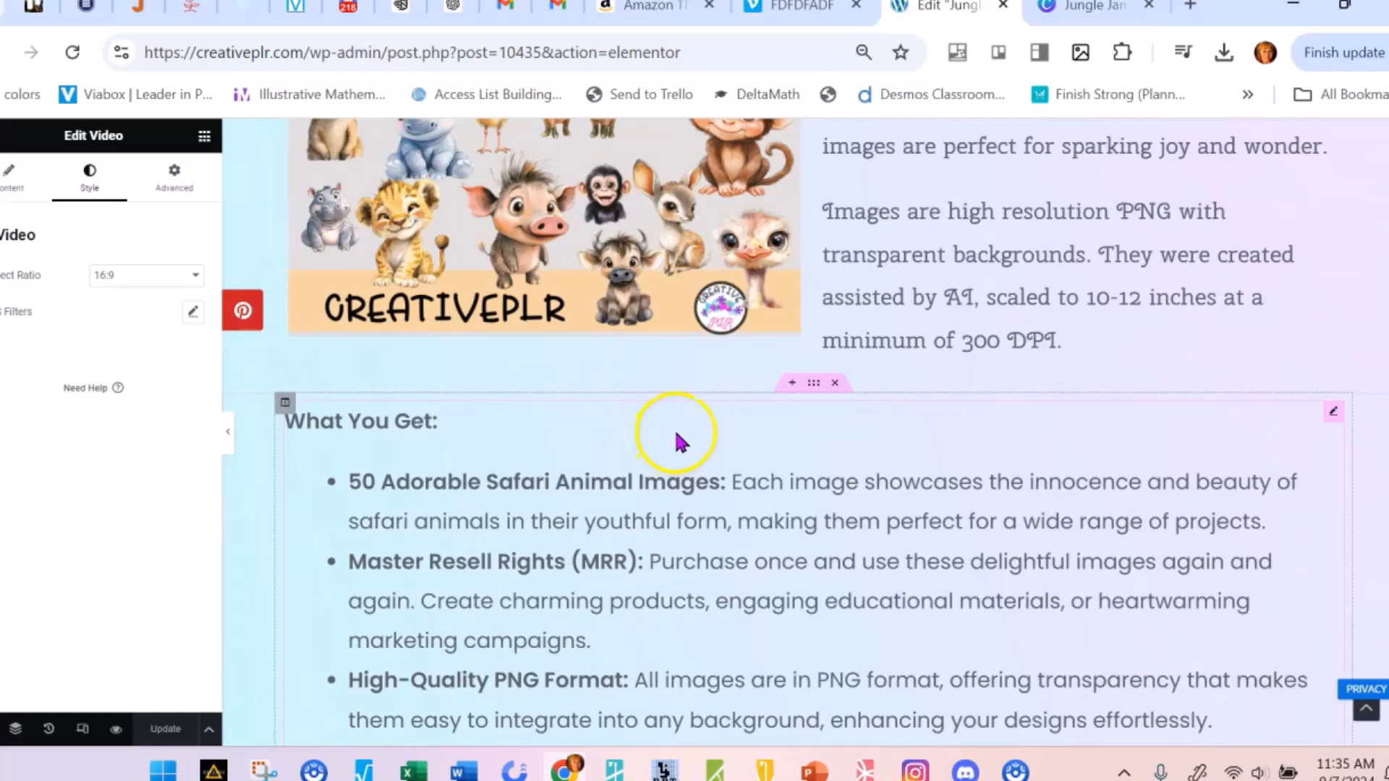
pyautogui.scroll(5, 677, 444)
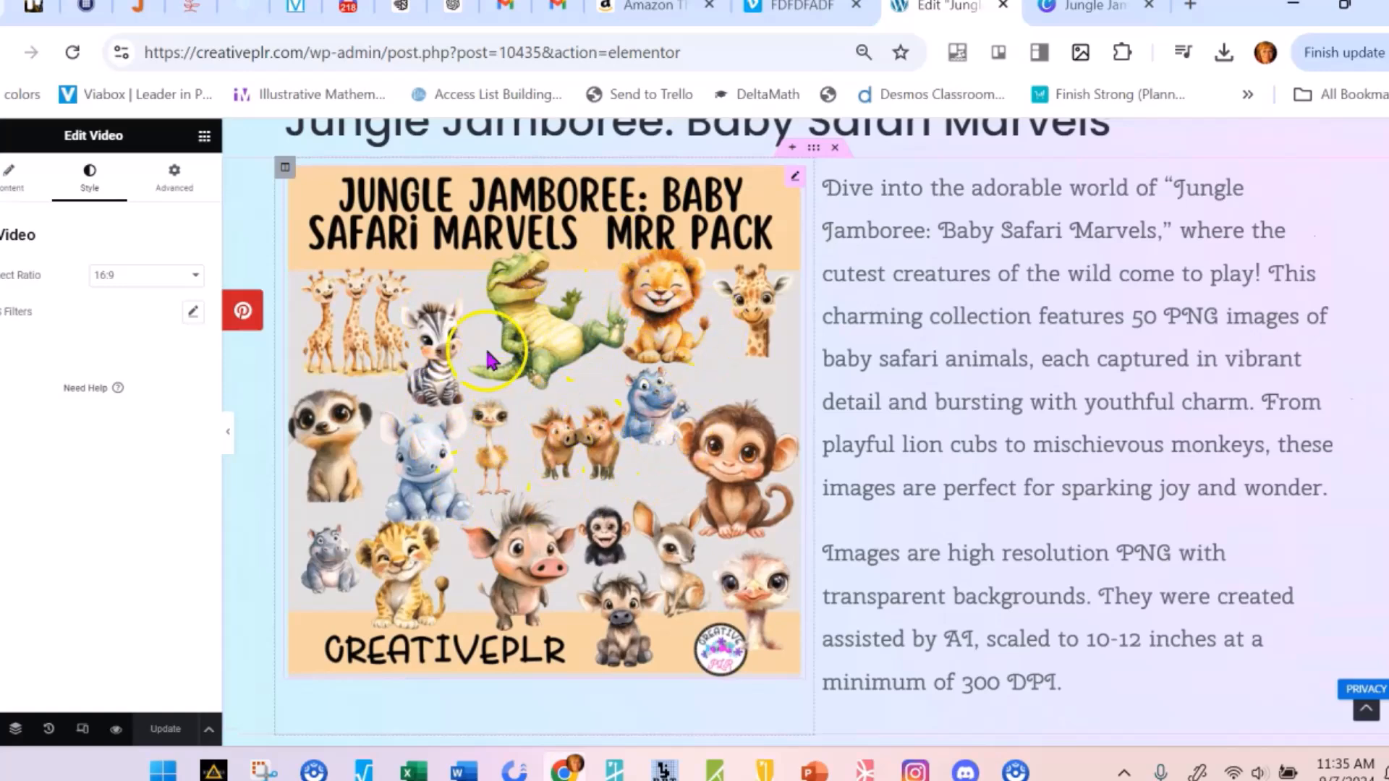
pyautogui.scroll(-9, 491, 449)
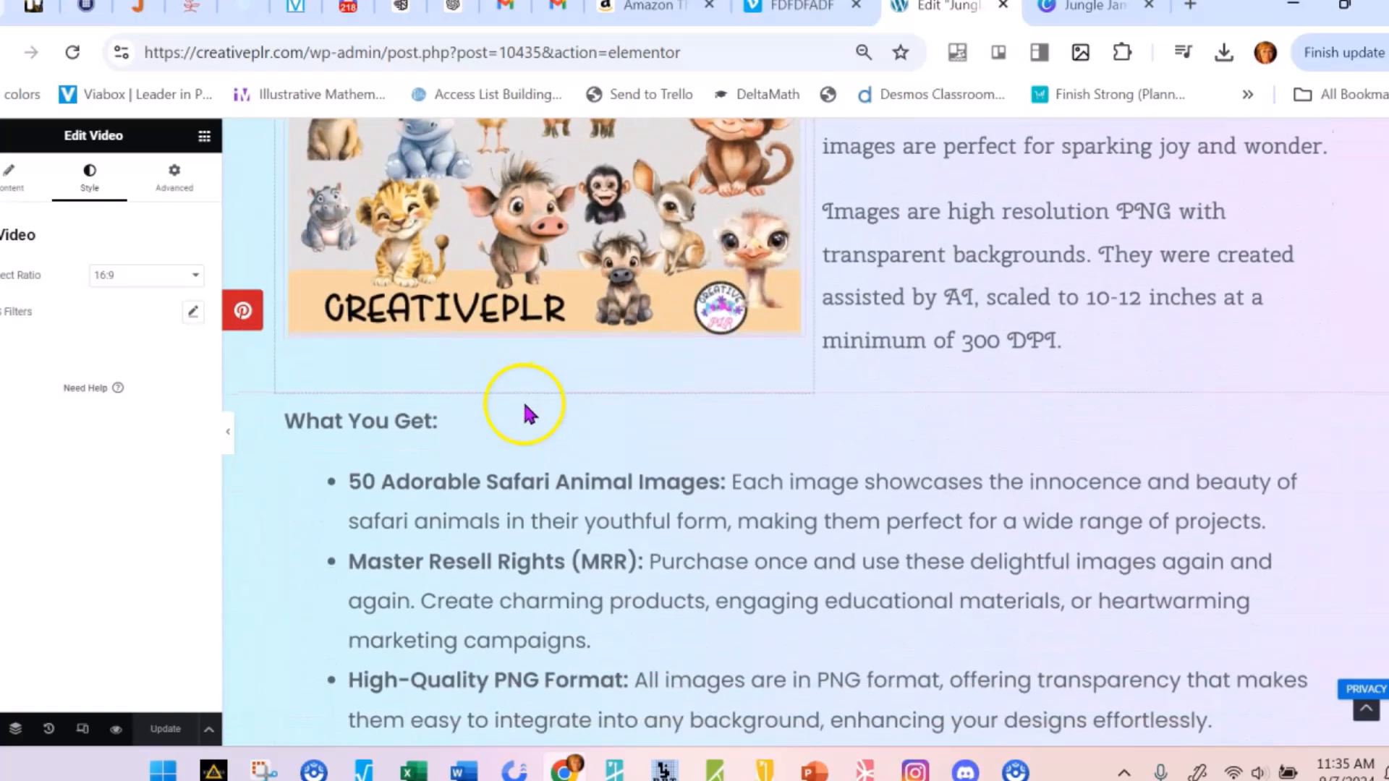
pyautogui.scroll(-14, 669, 499)
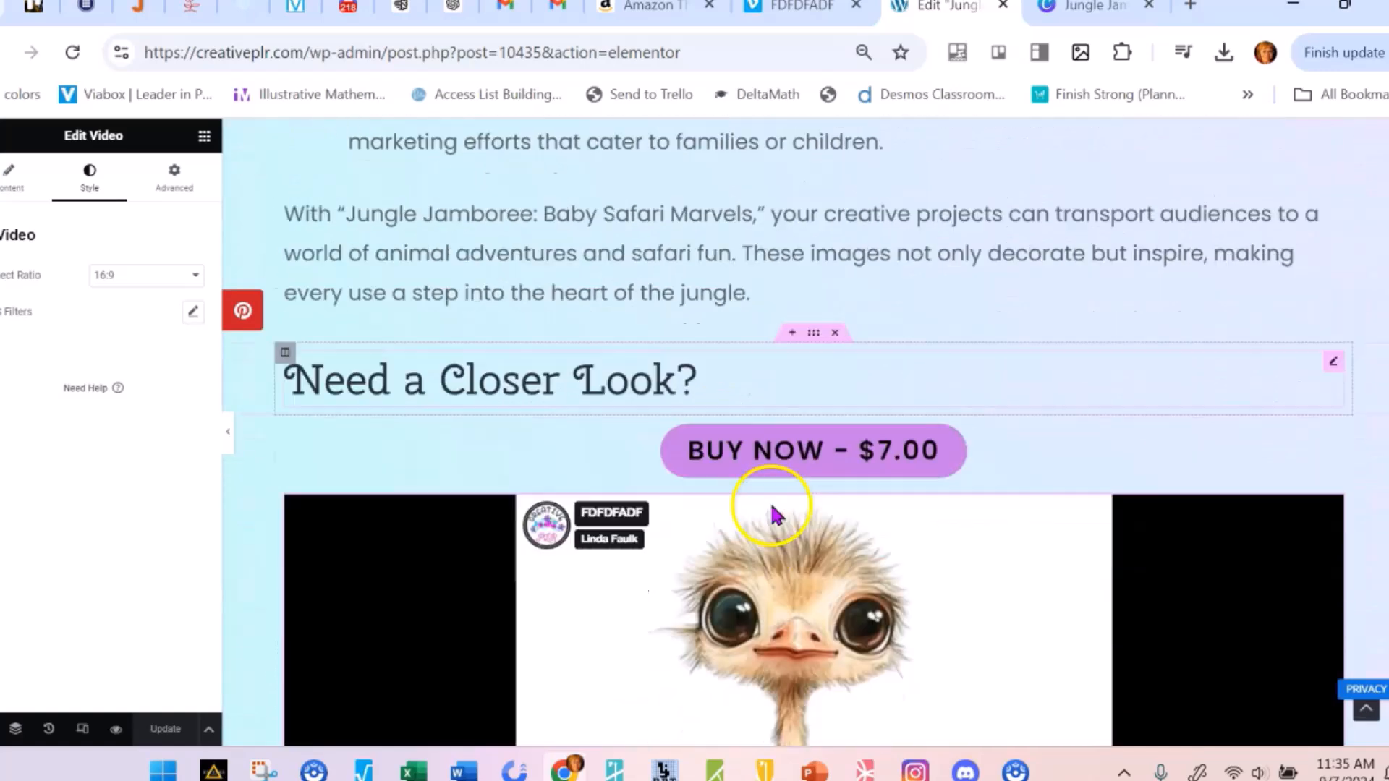
# Examine how the paused Vimeo video fits its 16:9 frame and the page areas directly above and below it
pyautogui.scroll(4, 661, 443)
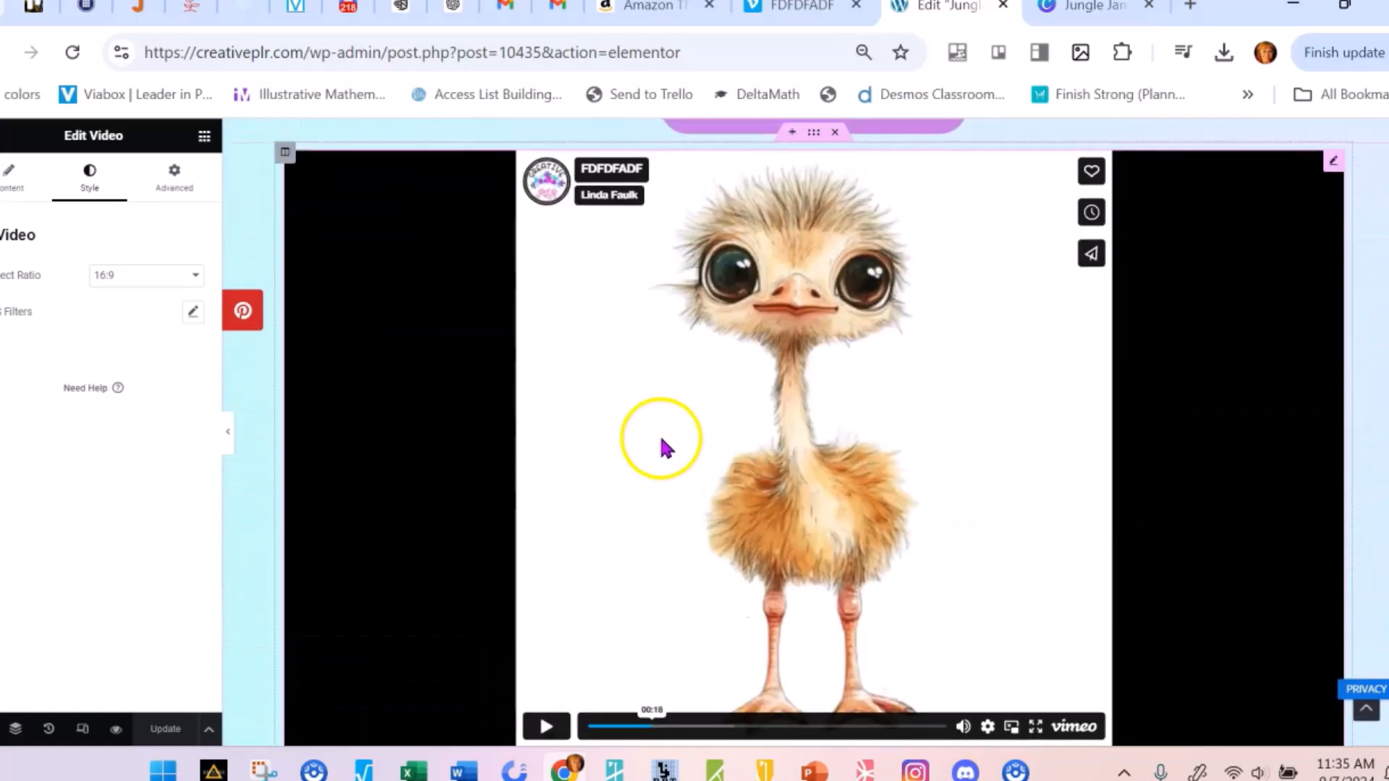
pyautogui.scroll(-3, 651, 478)
pyautogui.scroll(-2, 646, 491)
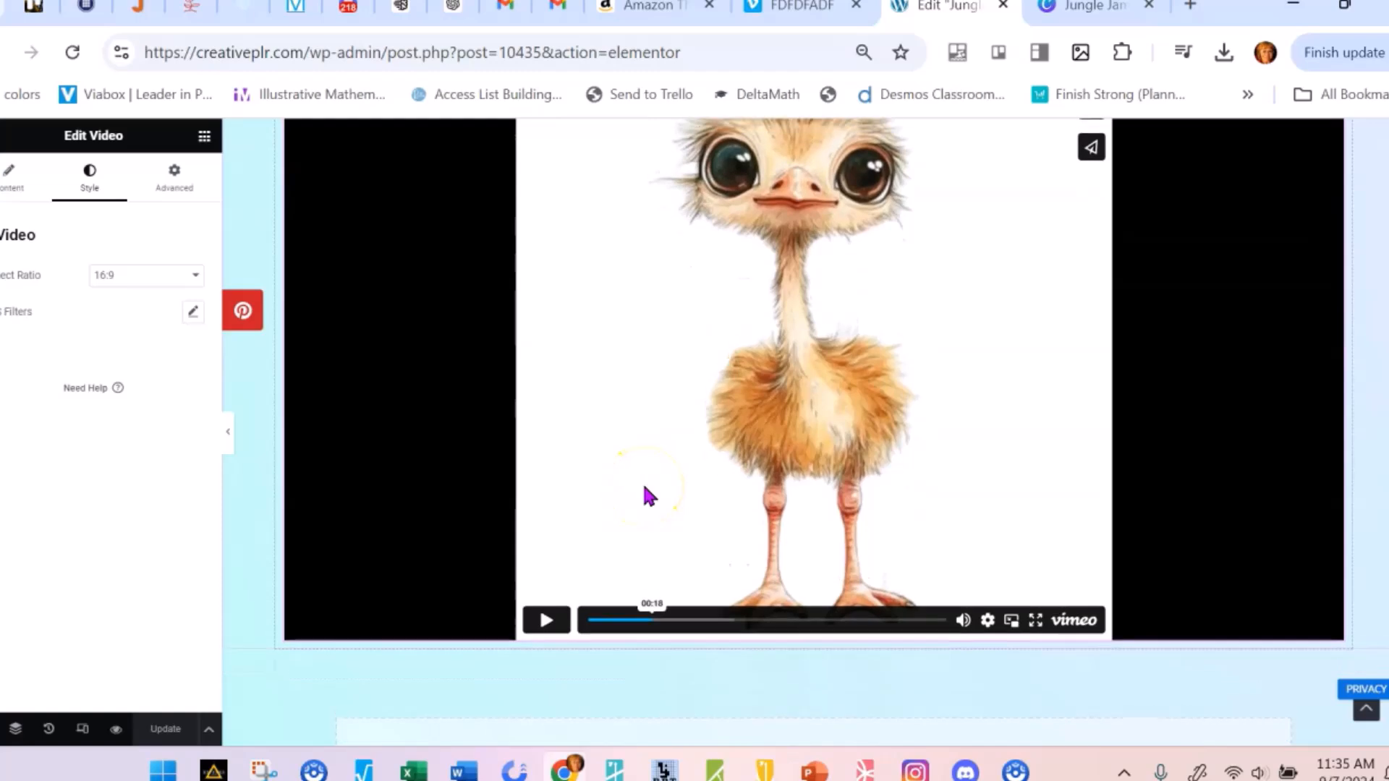
pyautogui.scroll(7, 626, 477)
pyautogui.scroll(3, 651, 405)
pyautogui.scroll(-3, 666, 376)
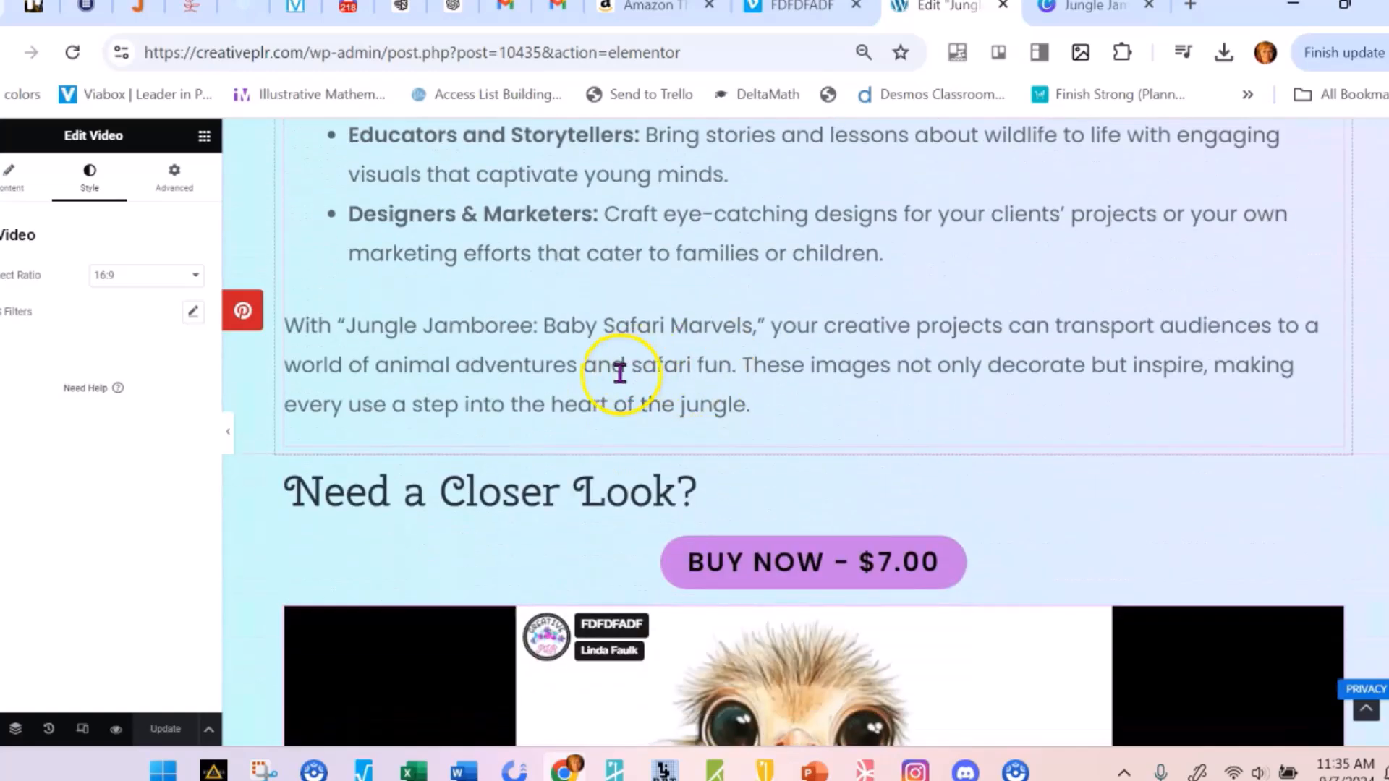
pyautogui.scroll(-8, 1078, 449)
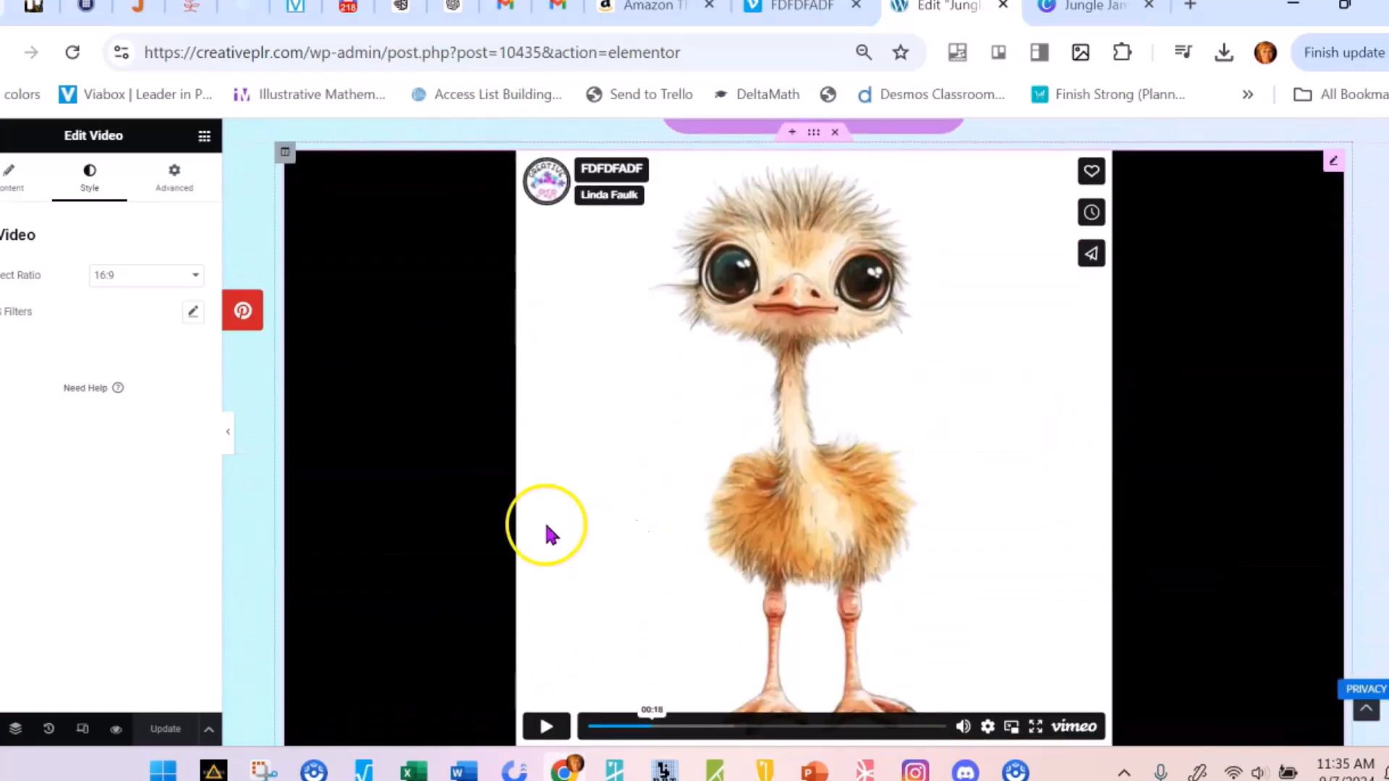
pyautogui.scroll(-3, 498, 535)
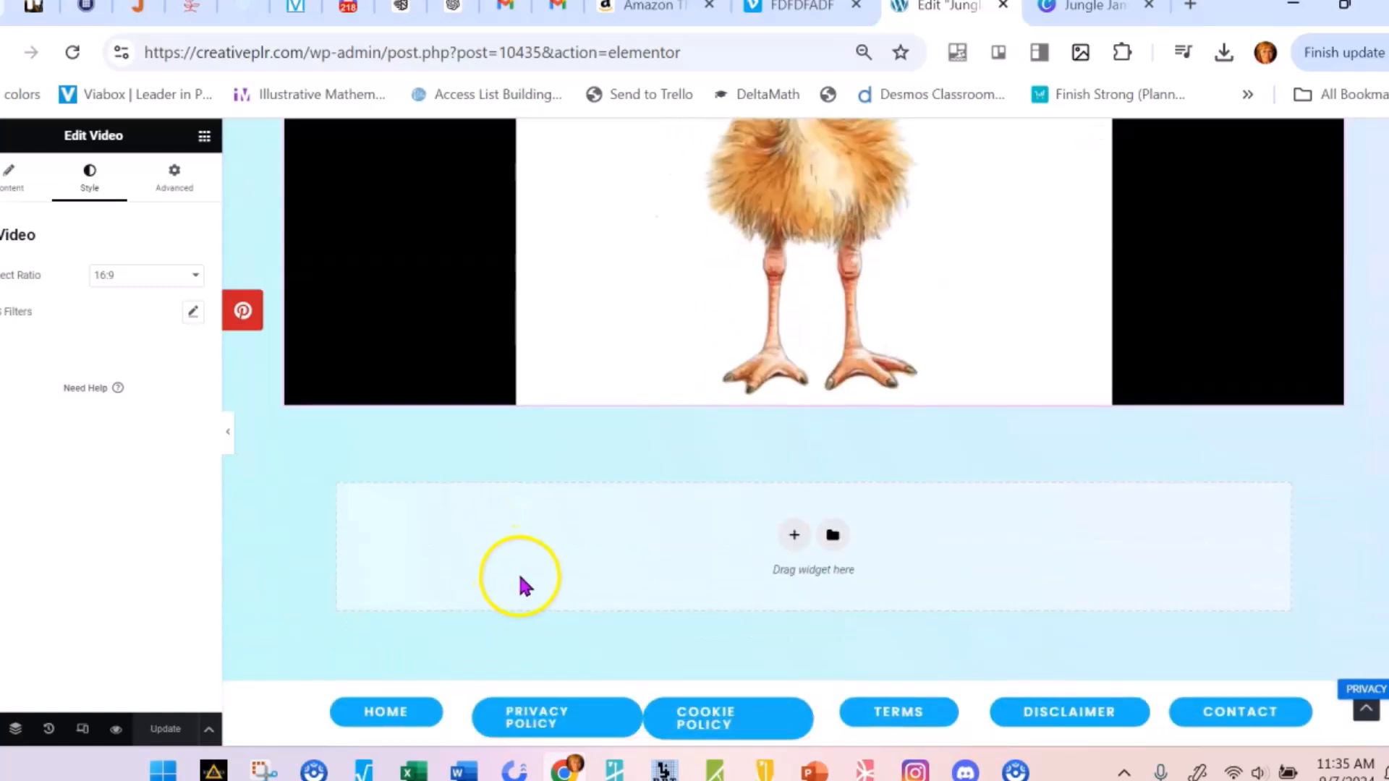
pyautogui.scroll(2, 578, 561)
pyautogui.scroll(2, 1252, 424)
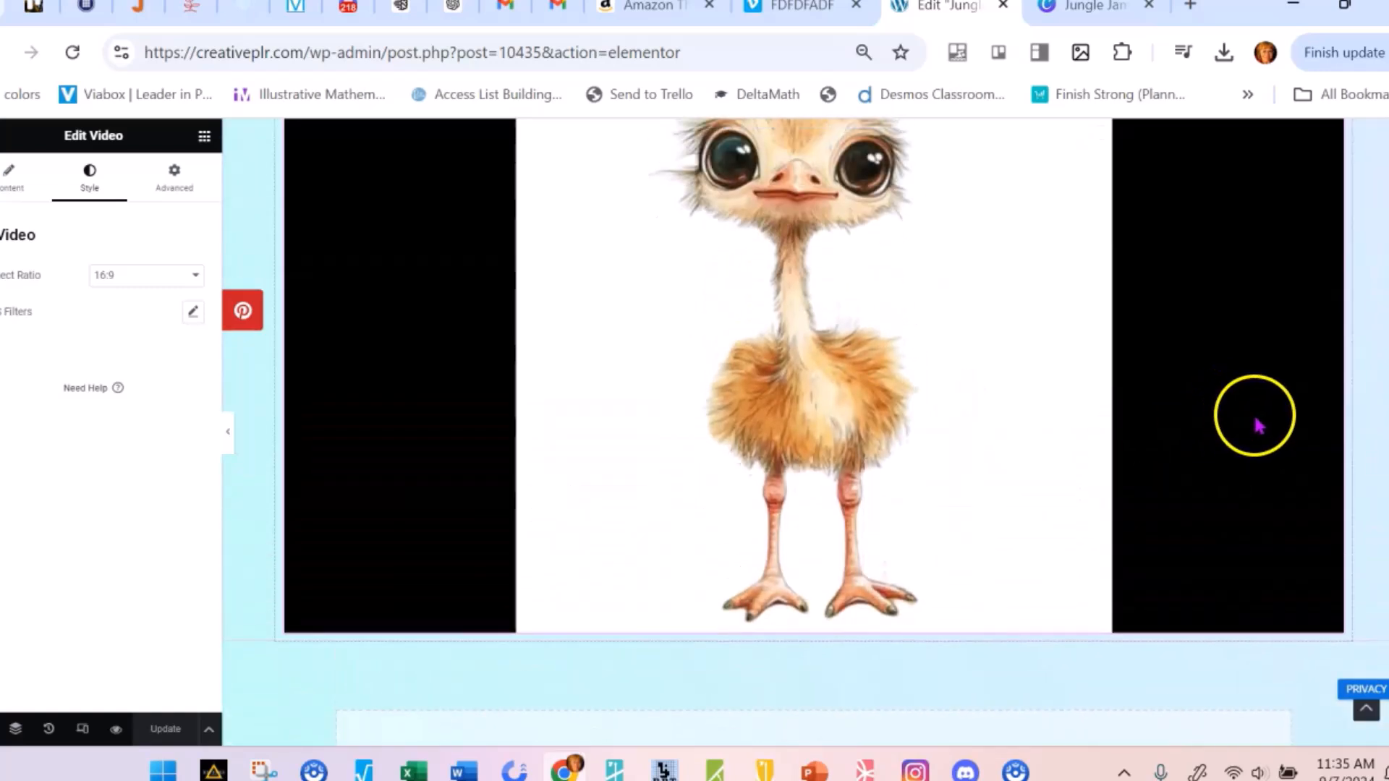
pyautogui.scroll(3, 1258, 427)
pyautogui.scroll(-3, 1259, 427)
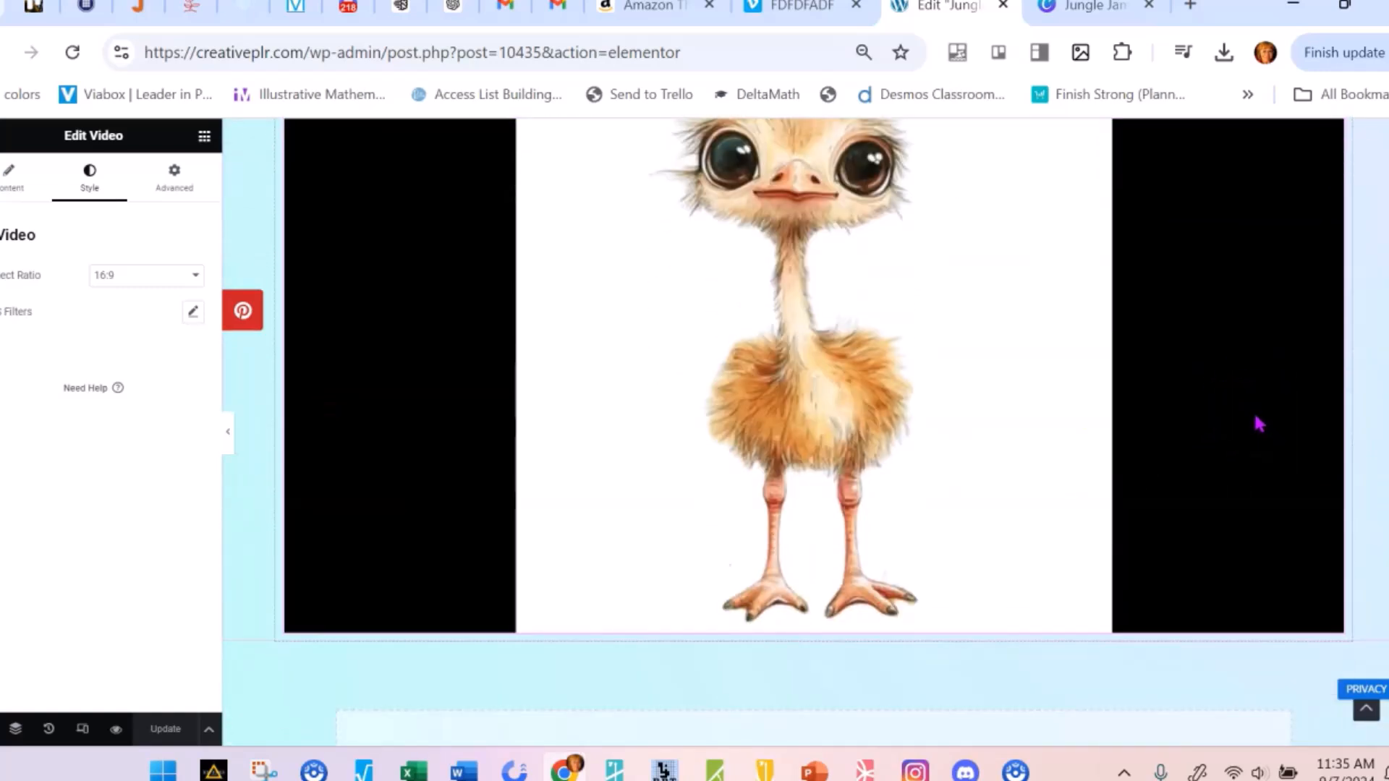